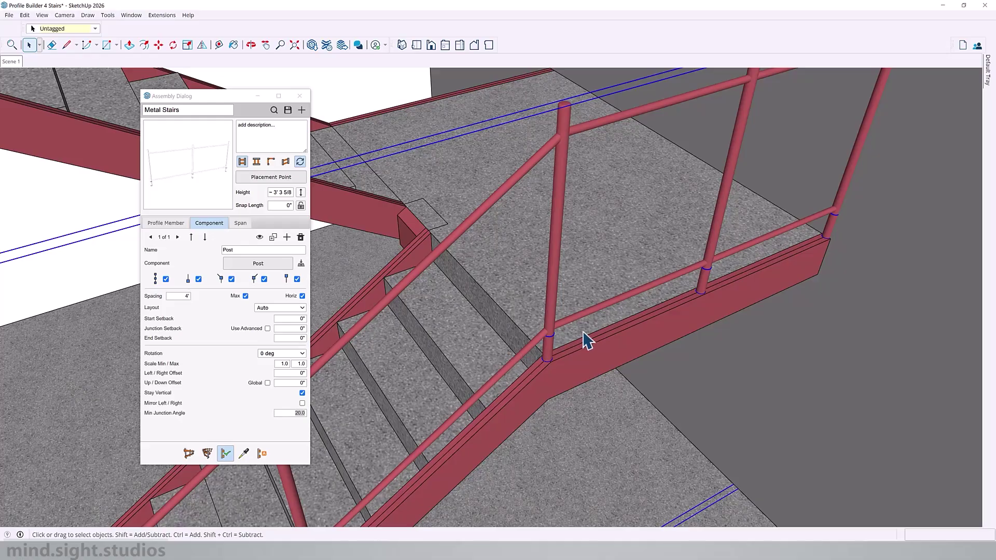
pyautogui.click(292, 329)
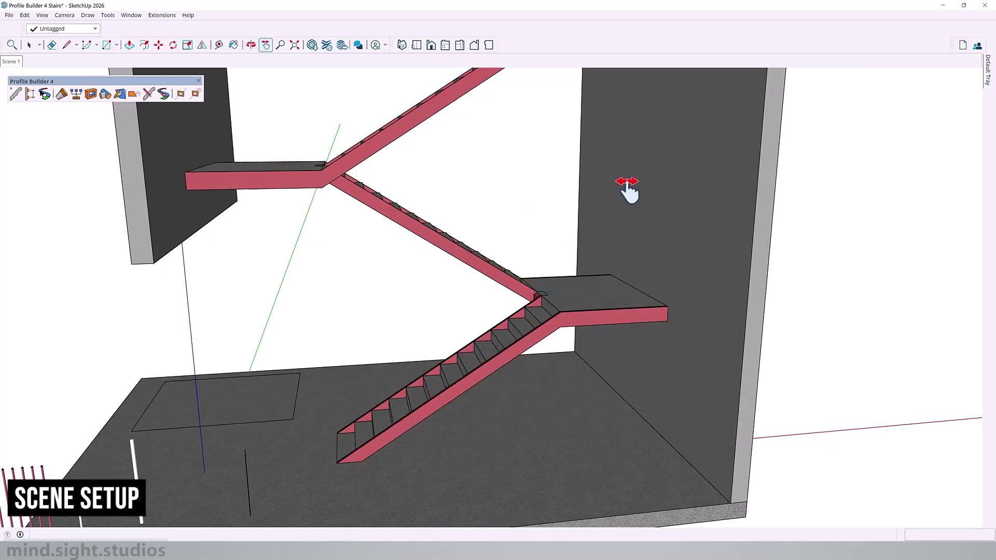
pyautogui.moveTo(626, 181)
pyautogui.mouseDown()
pyautogui.moveTo(587, 323)
pyautogui.moveTo(641, 181)
pyautogui.mouseUp()
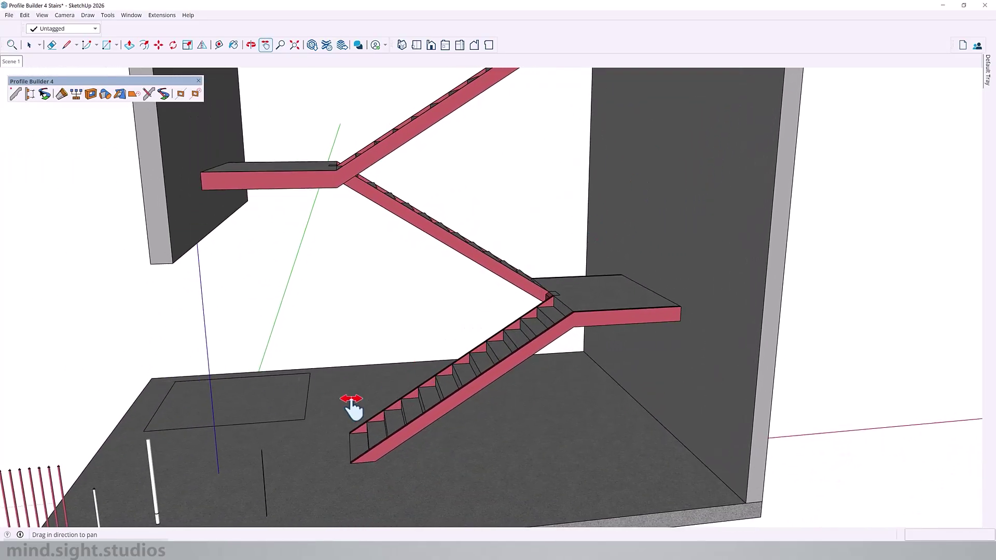
pyautogui.moveTo(351, 407); pyautogui.dragTo(494, 353, button='middle')
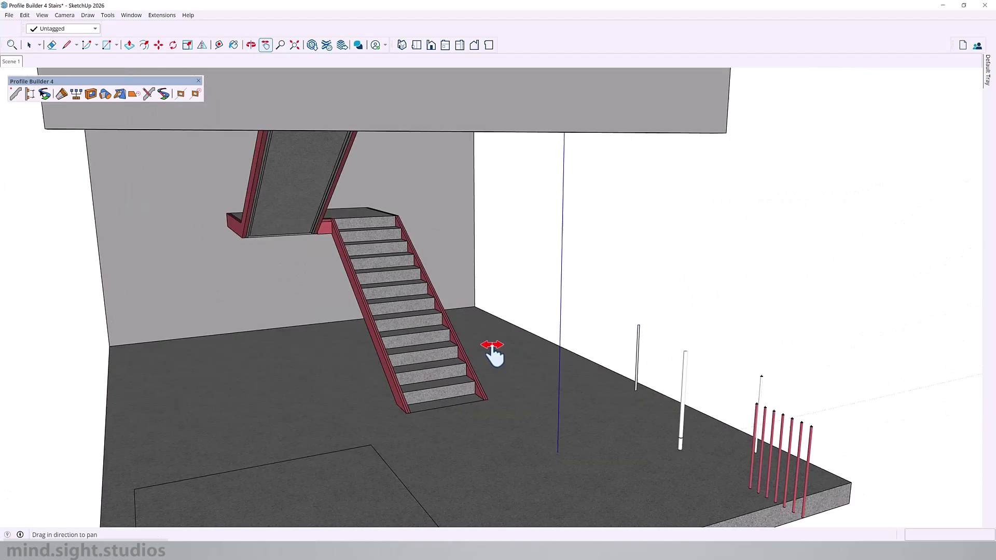
pyautogui.scroll(4, 747, 459)
pyautogui.moveTo(611, 378); pyautogui.dragTo(517, 378, button='middle')
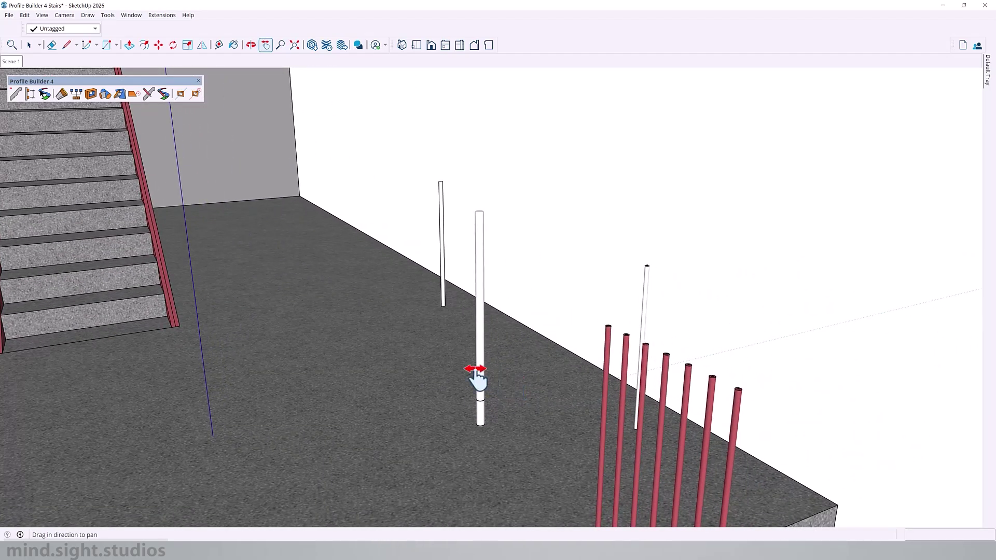
pyautogui.scroll(-3, 533, 348)
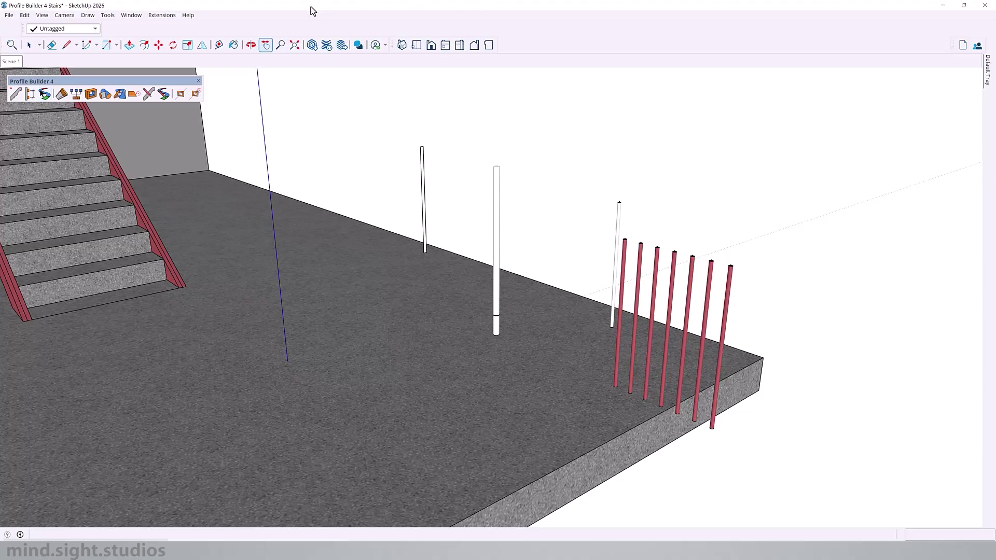
# Step: Open a new Profile Builder assembly and name it Metal Stairs
pyautogui.click(46, 94)
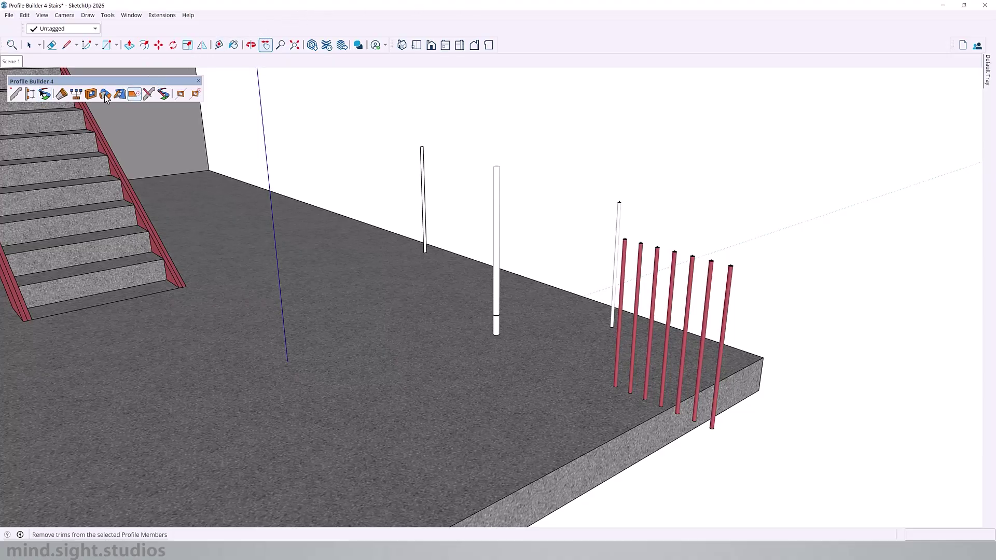
pyautogui.click(30, 94)
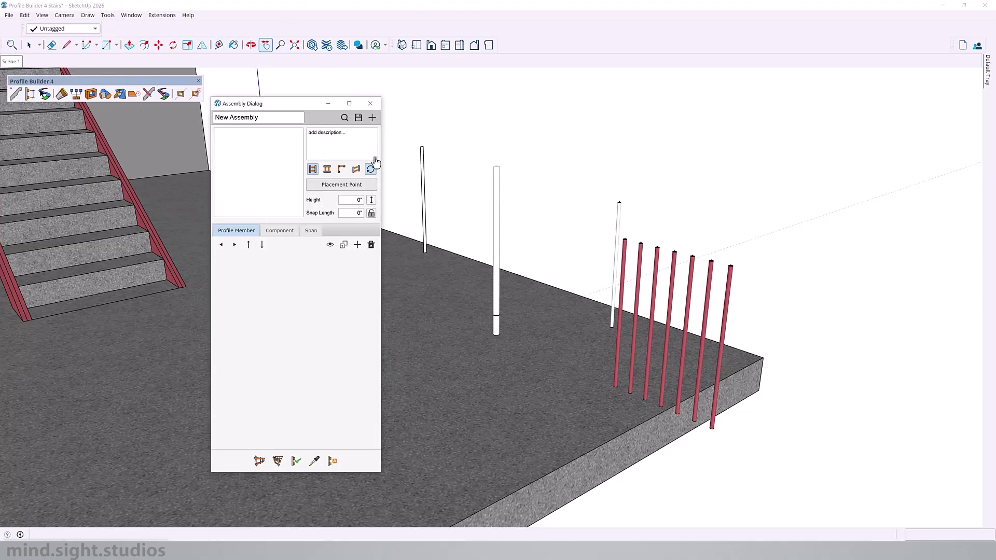
pyautogui.doubleClick(282, 117)
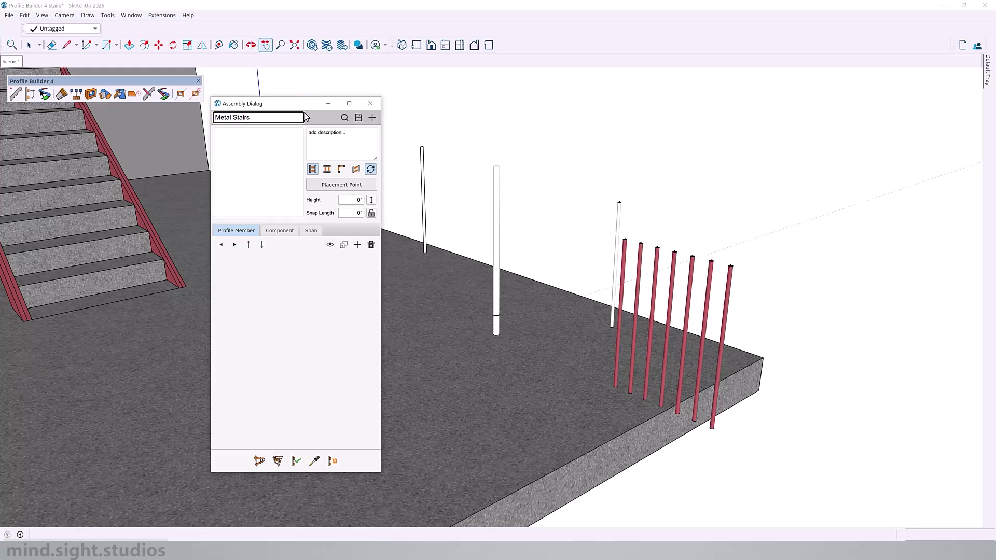
pyautogui.click(346, 136)
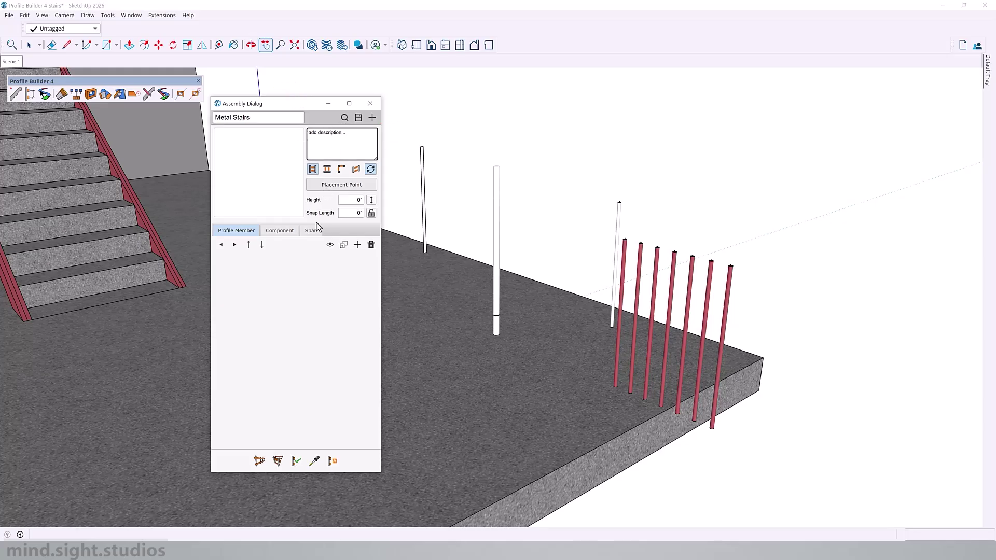
# Step: Add a component named Post to the assembly, using the thick white post in the model as its source
pyautogui.click(286, 231)
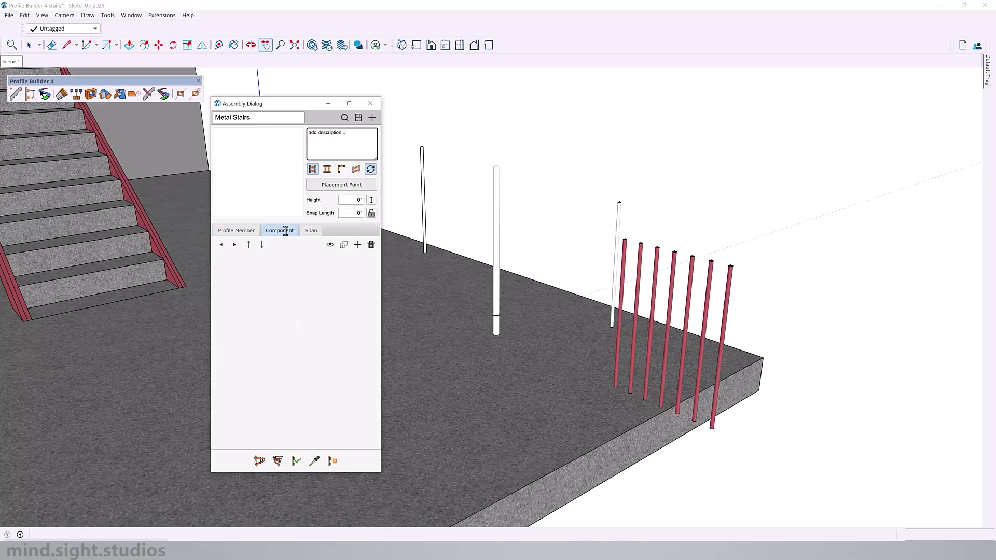
pyautogui.click(357, 245)
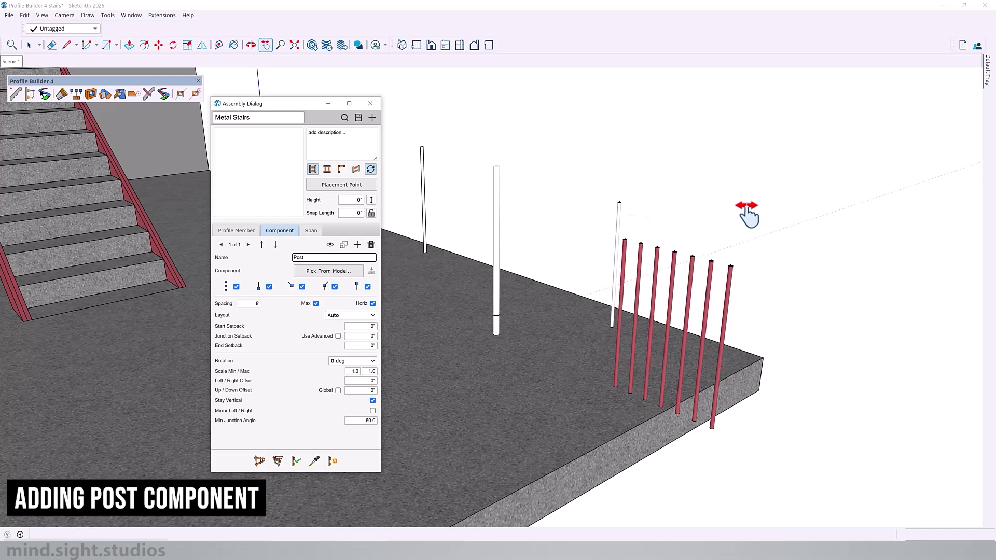
pyautogui.click(340, 270)
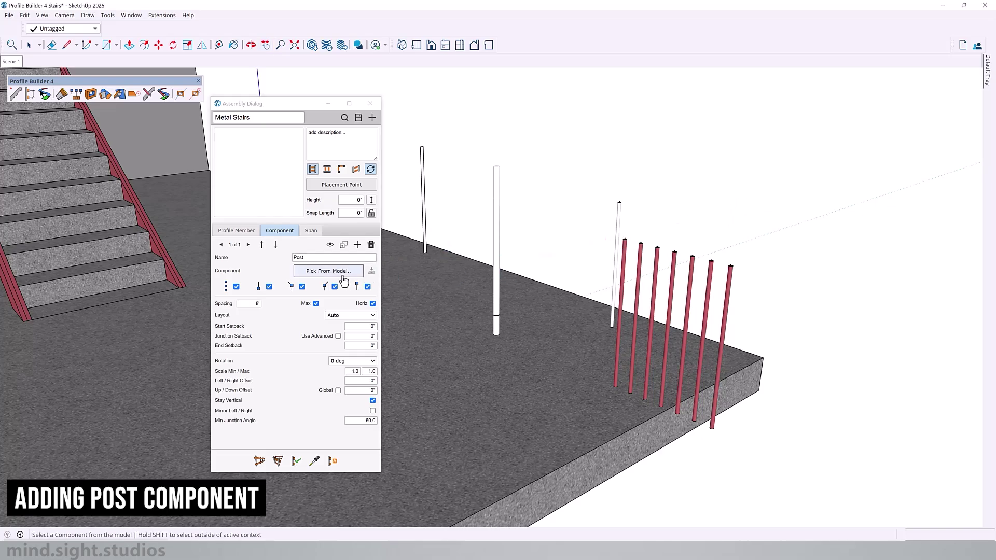
pyautogui.click(500, 187)
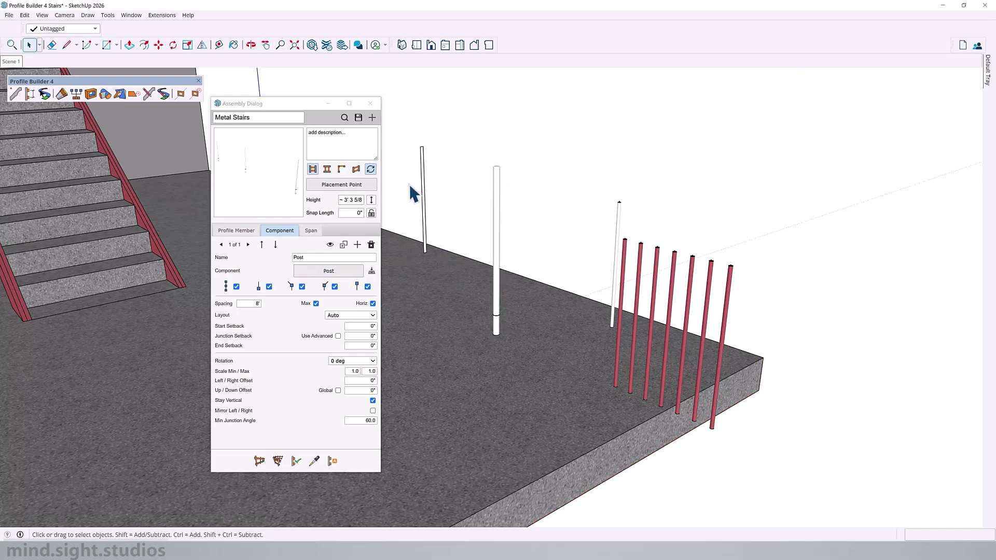
# Step: Build the Metal Stairs assembly along the rectangular outline drawn on the floor slab
pyautogui.scroll(-7, 684, 232)
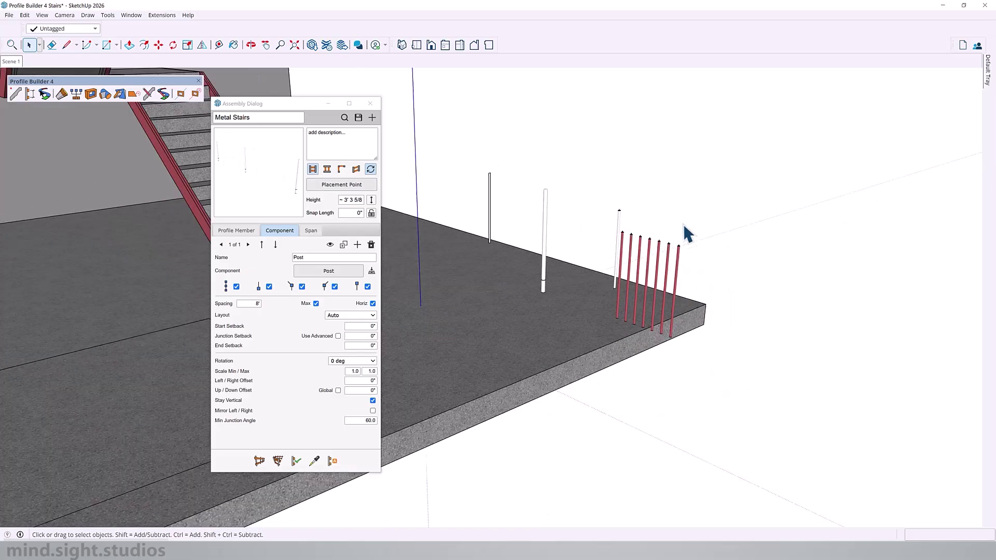
pyautogui.scroll(3, 523, 370)
pyautogui.scroll(2, 526, 376)
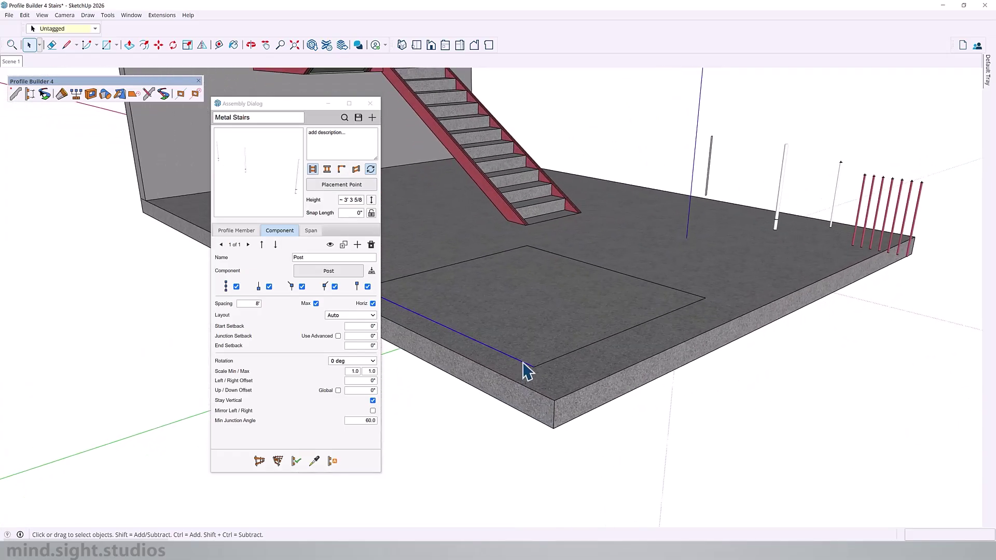
pyautogui.click(278, 462)
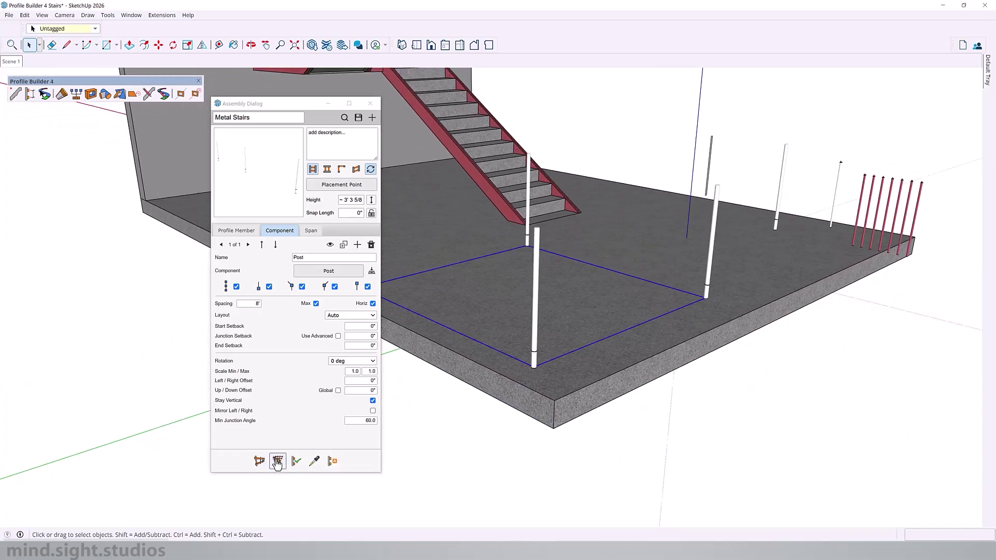
pyautogui.moveTo(551, 289); pyautogui.dragTo(587, 262, button='middle')
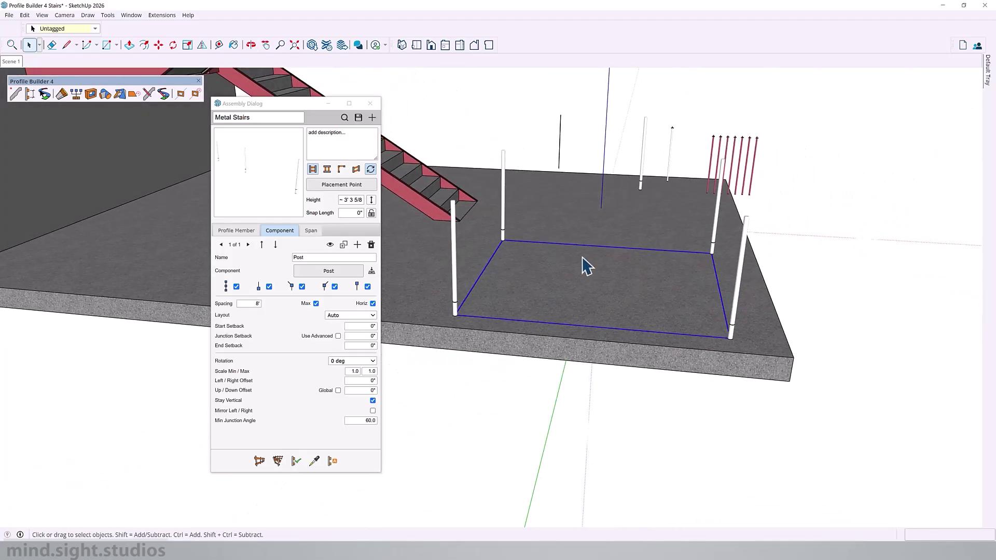
pyautogui.click(279, 461)
# Step: Turn on Apply Assembly Attributes for the built assembly and set the Post component's spacing to 4'
pyautogui.click(296, 462)
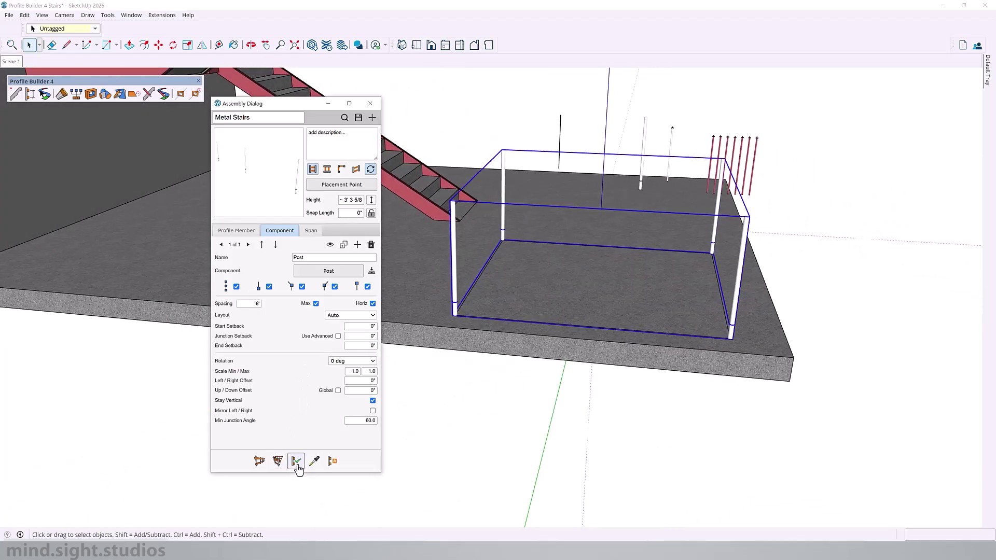
pyautogui.moveTo(544, 311); pyautogui.dragTo(411, 316, button='middle')
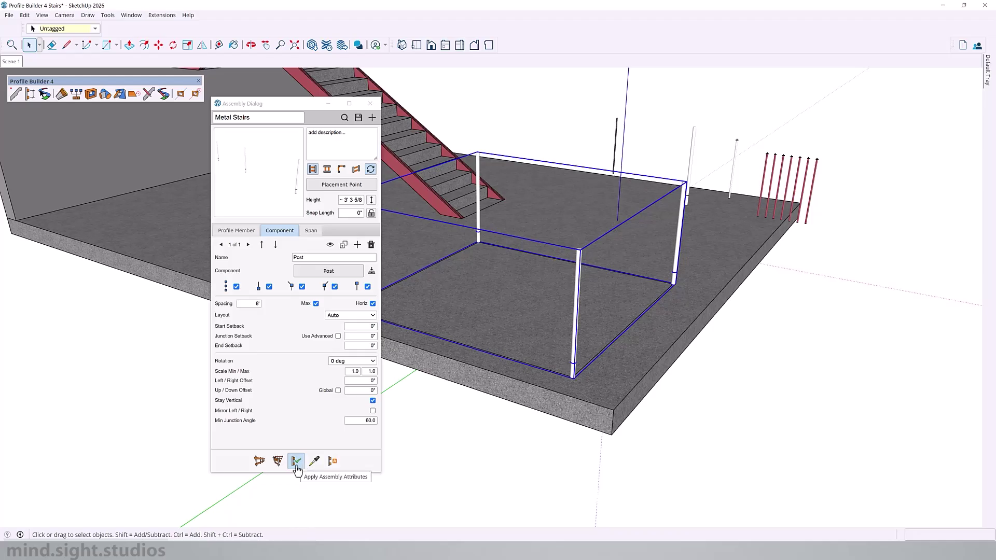
pyautogui.scroll(3, 578, 284)
pyautogui.moveTo(578, 285); pyautogui.dragTo(398, 267, button='middle')
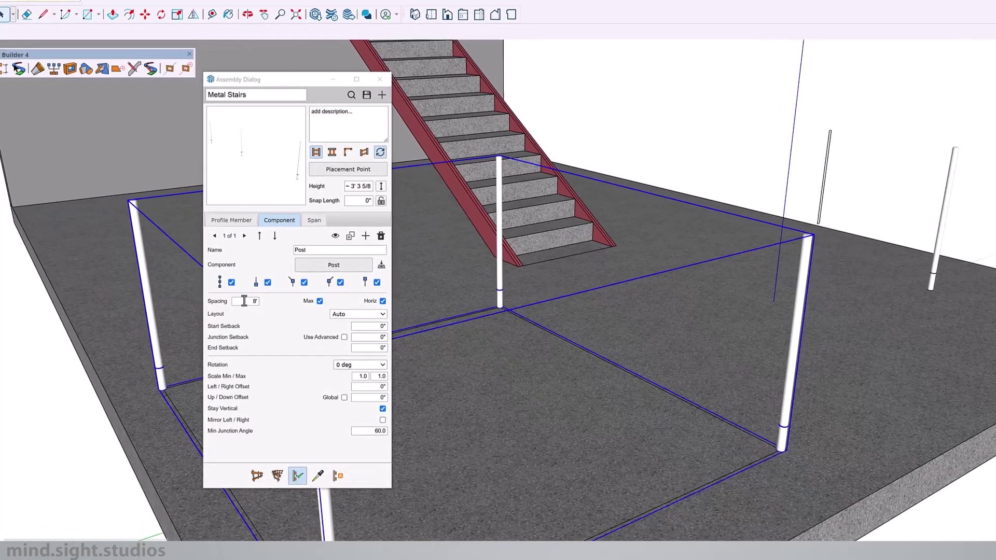
pyautogui.moveTo(248, 303); pyautogui.dragTo(282, 301)
pyautogui.write('4')
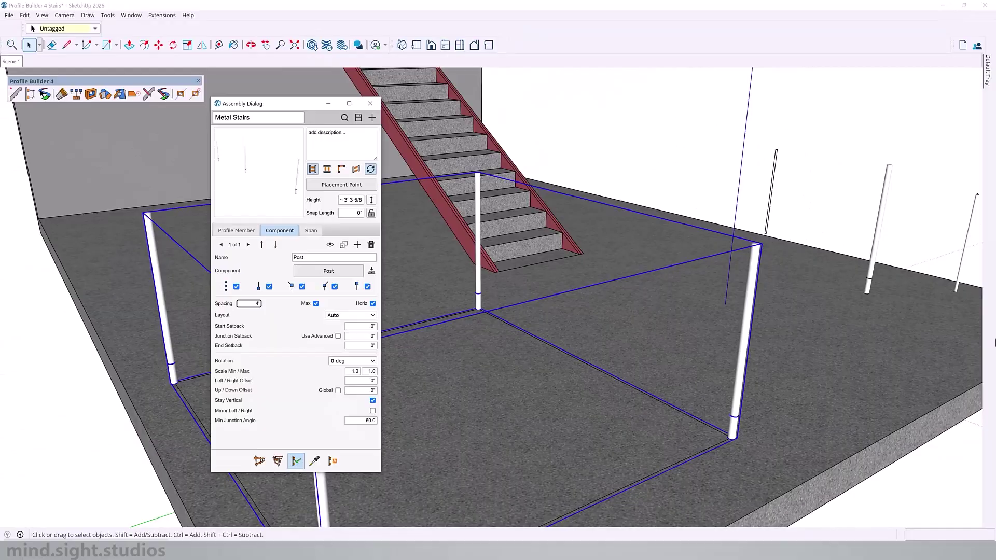
pyautogui.press('Return')
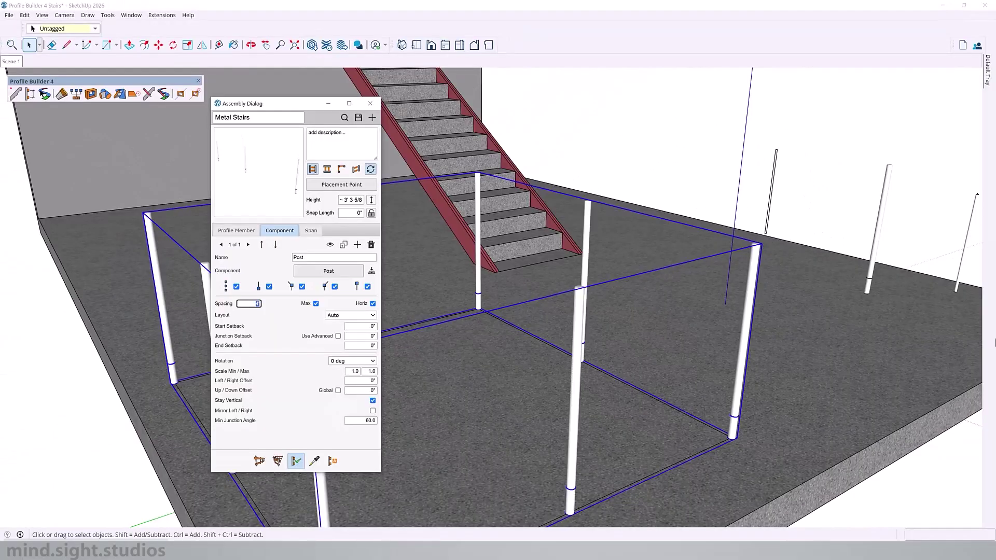
# Step: Add a profile member named Metal Railing and choose the round DIA100 profile from the Profile Examples library
pyautogui.scroll(-2, 827, 389)
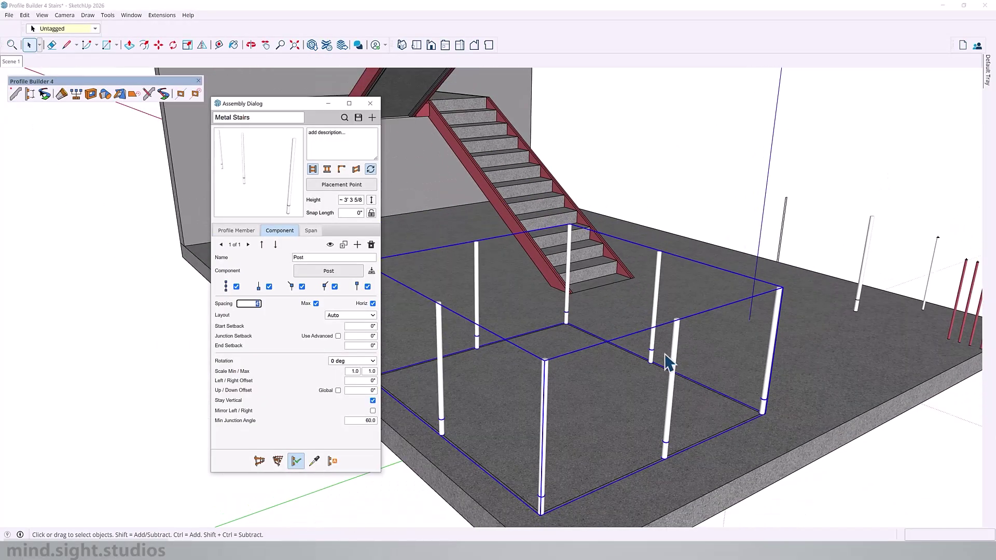
pyautogui.moveTo(667, 360); pyautogui.dragTo(422, 349, button='middle')
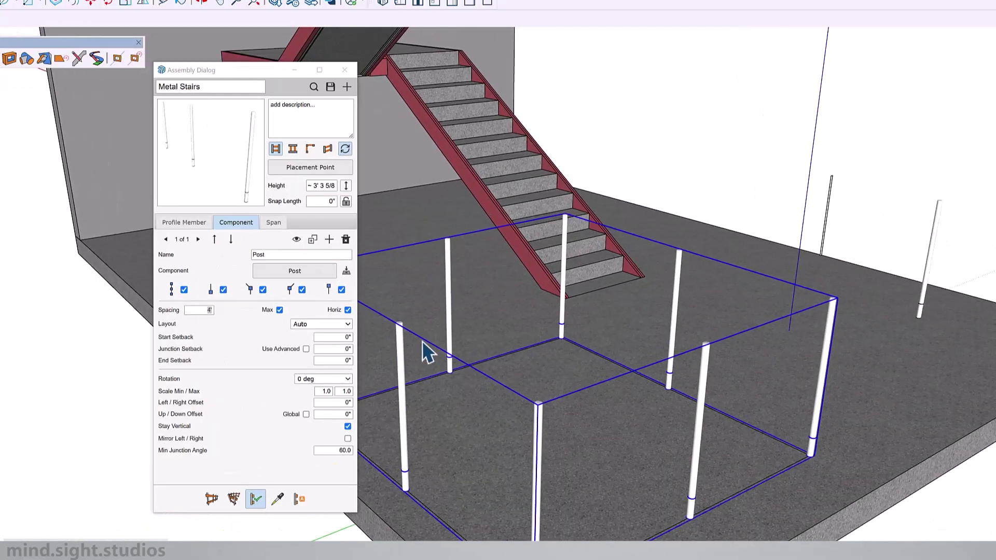
pyautogui.click(195, 223)
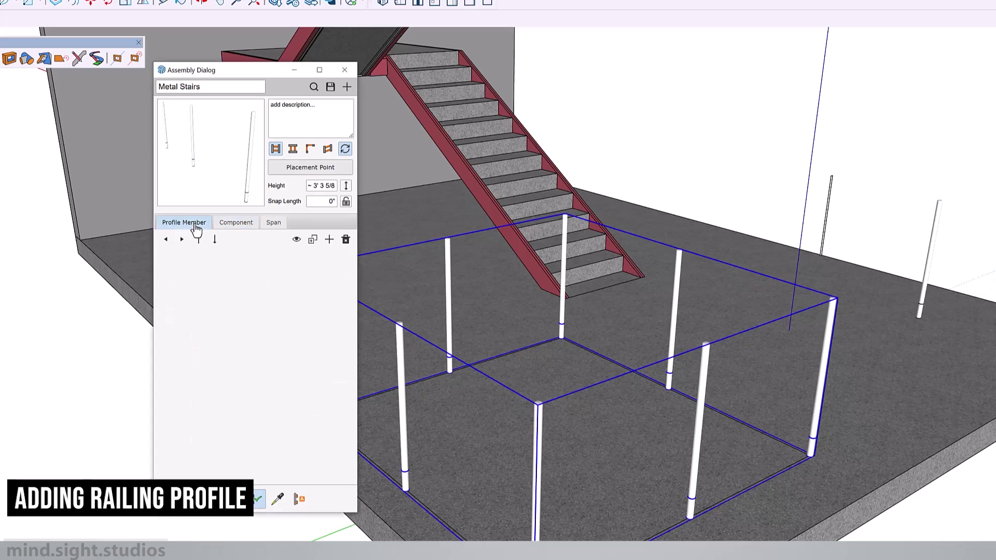
pyautogui.click(328, 240)
pyautogui.write('Railing')
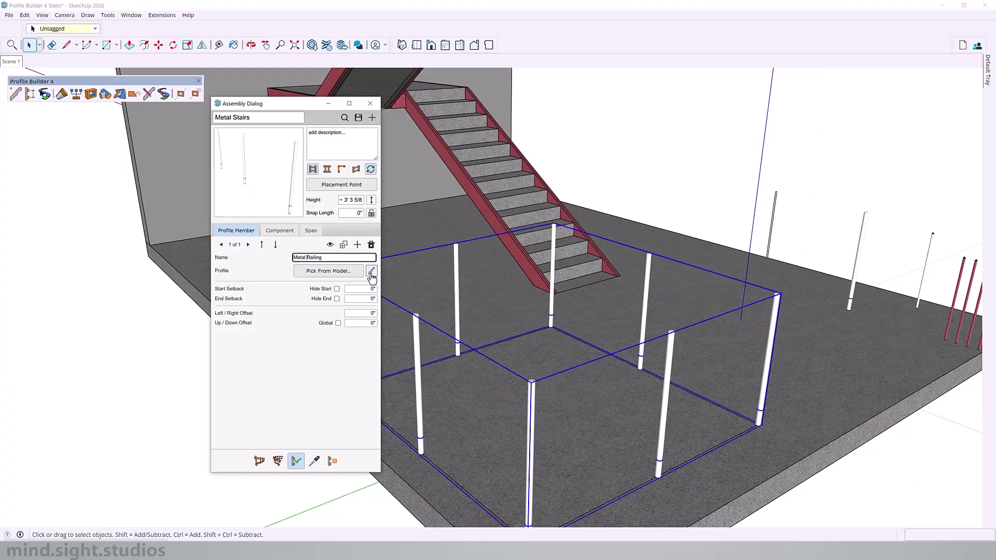
pyautogui.click(369, 274)
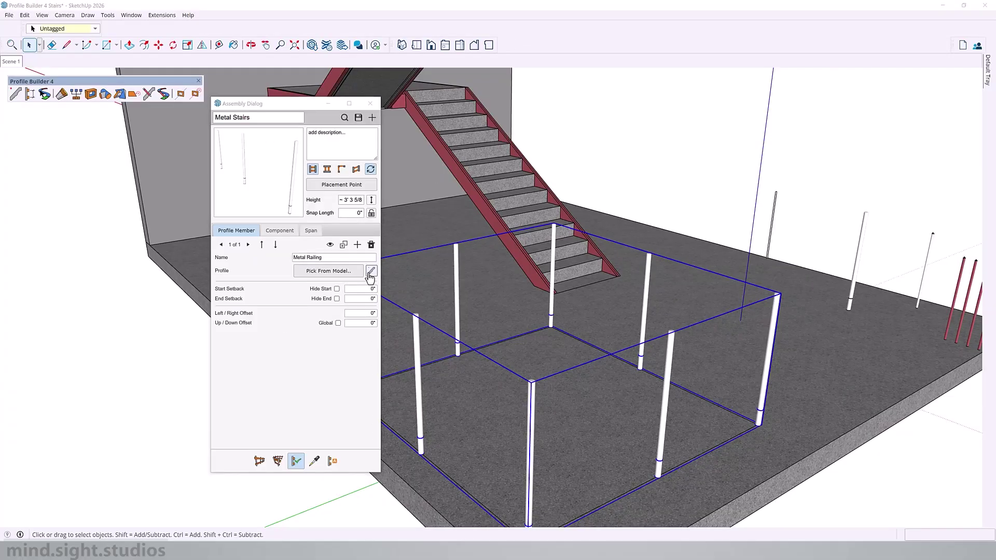
pyautogui.scroll(-1, 705, 351)
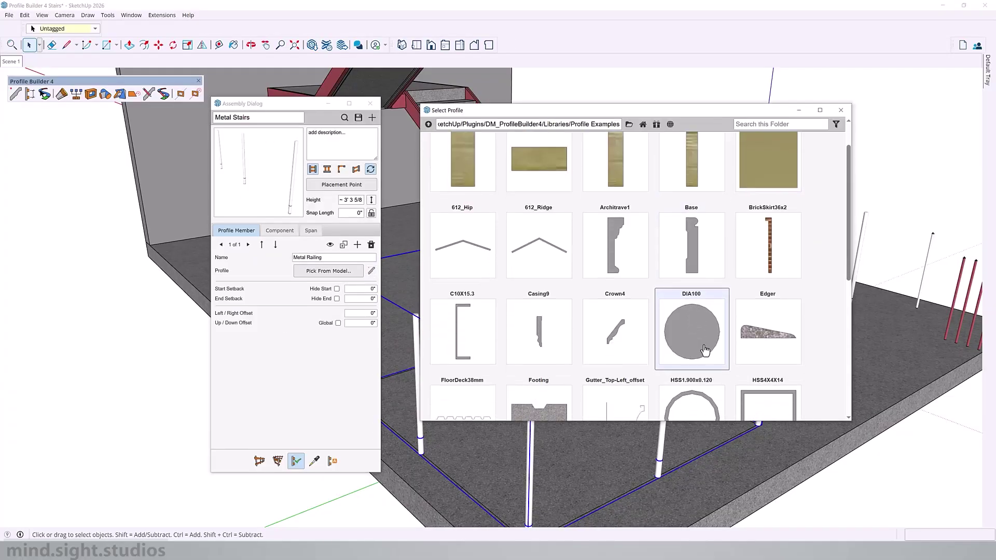
pyautogui.doubleClick(696, 330)
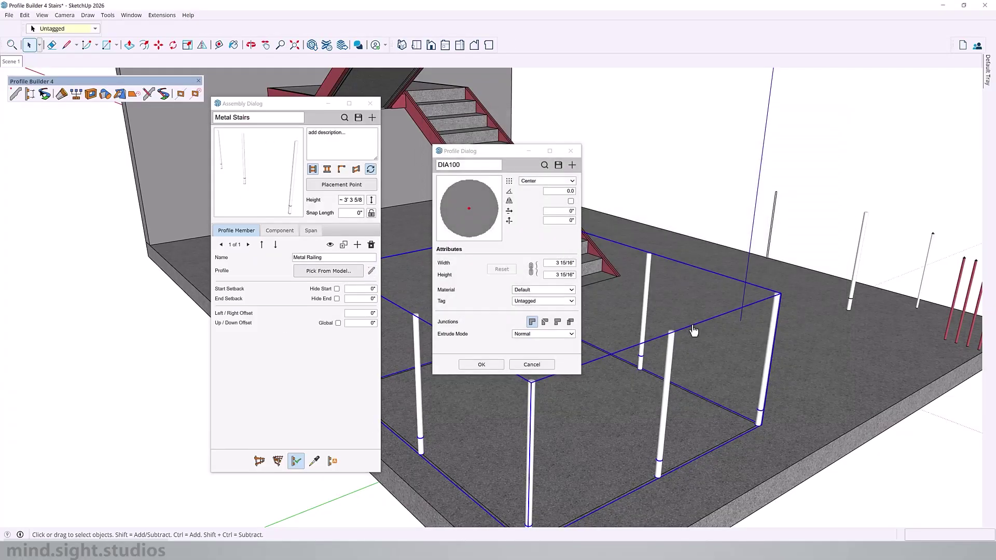
# Step: Set the DIA100 profile's width and height to 1" and accept it for the railing
pyautogui.click(560, 263)
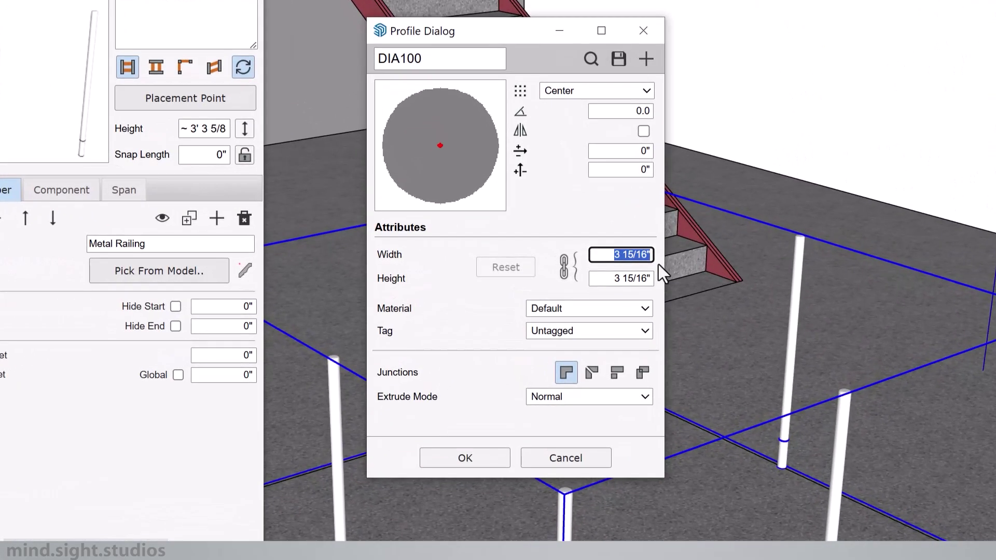
pyautogui.write('1')
pyautogui.click(598, 278)
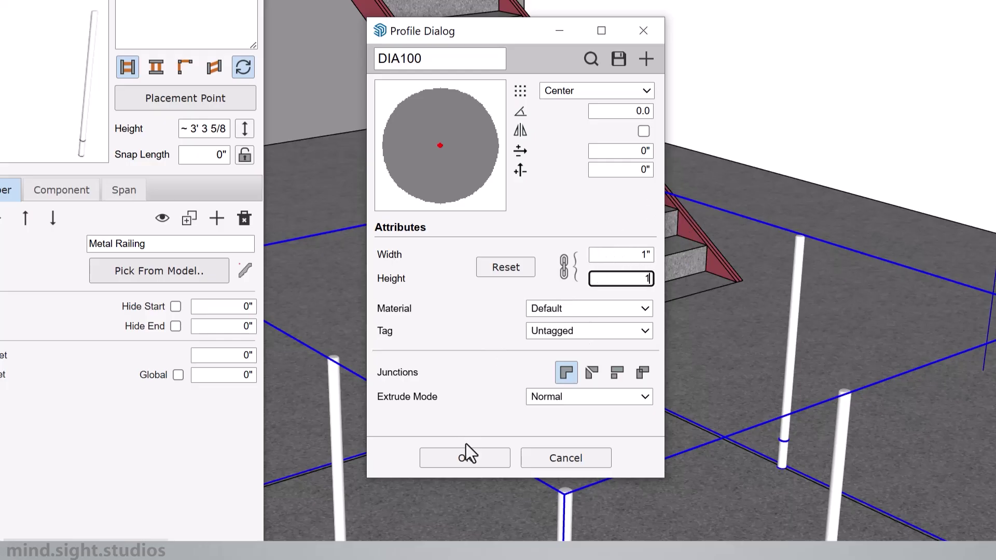
pyautogui.click(461, 464)
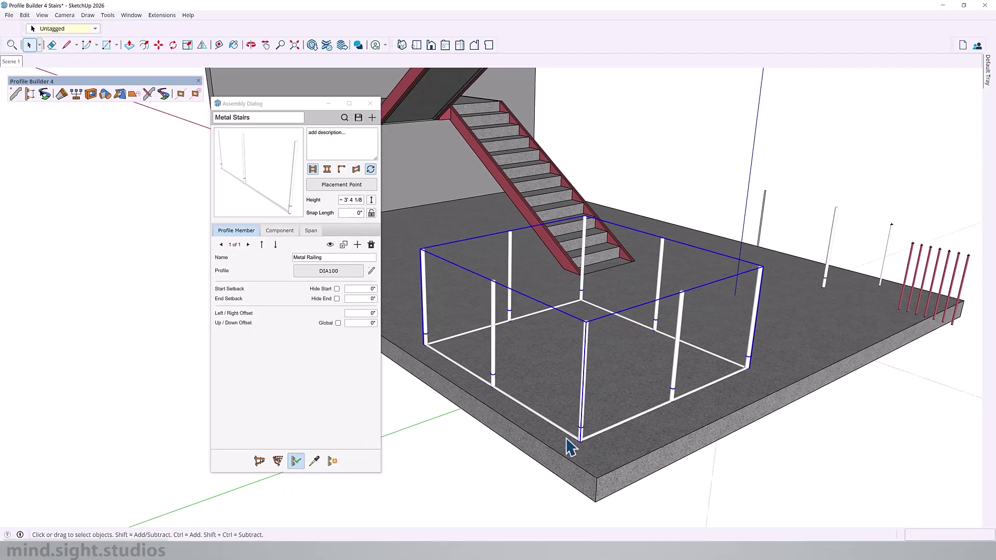
# Step: Raise the Metal Railing above the base of the posts with an up/down offset of 5"
pyautogui.scroll(5, 607, 447)
pyautogui.scroll(1, 609, 449)
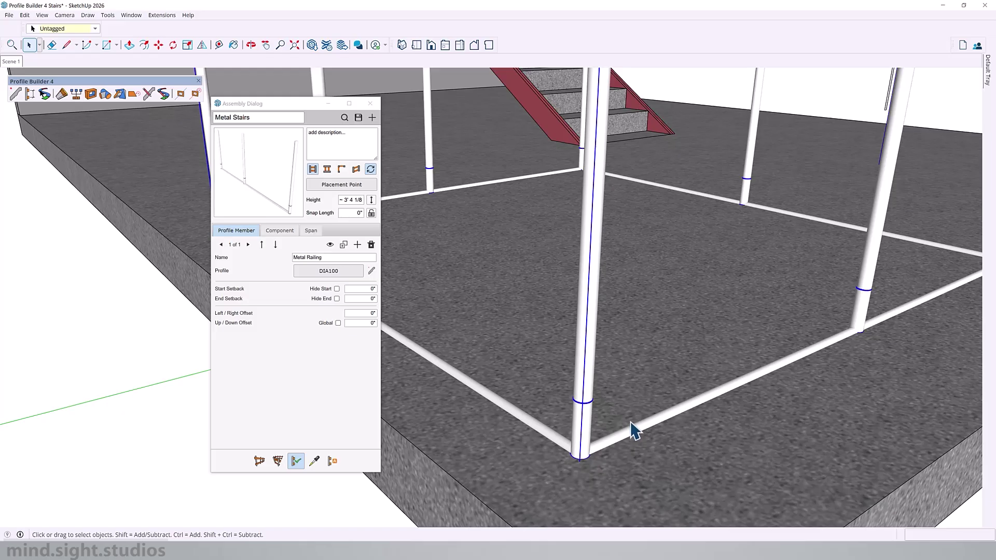
pyautogui.scroll(-4, 587, 453)
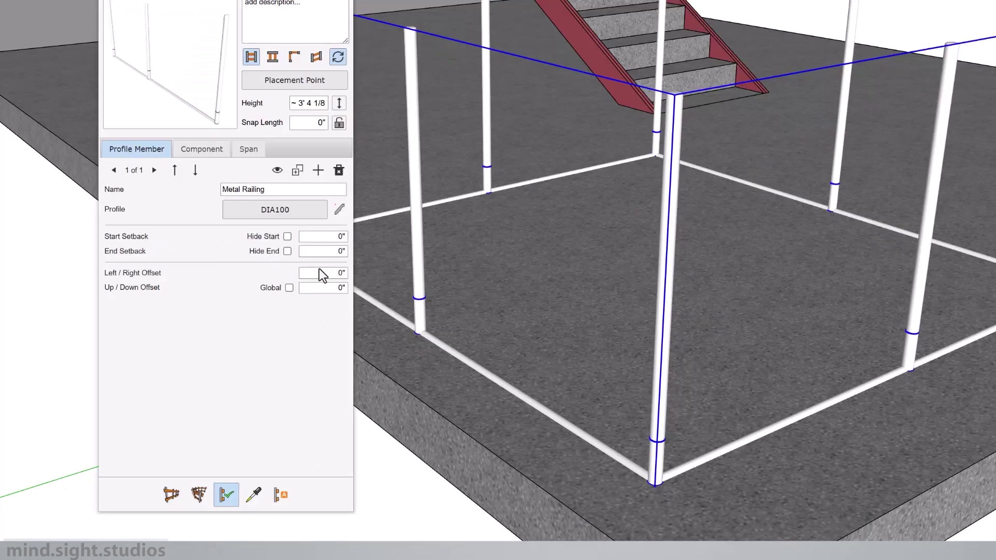
pyautogui.click(354, 323)
pyautogui.write('5')
pyautogui.press('Return')
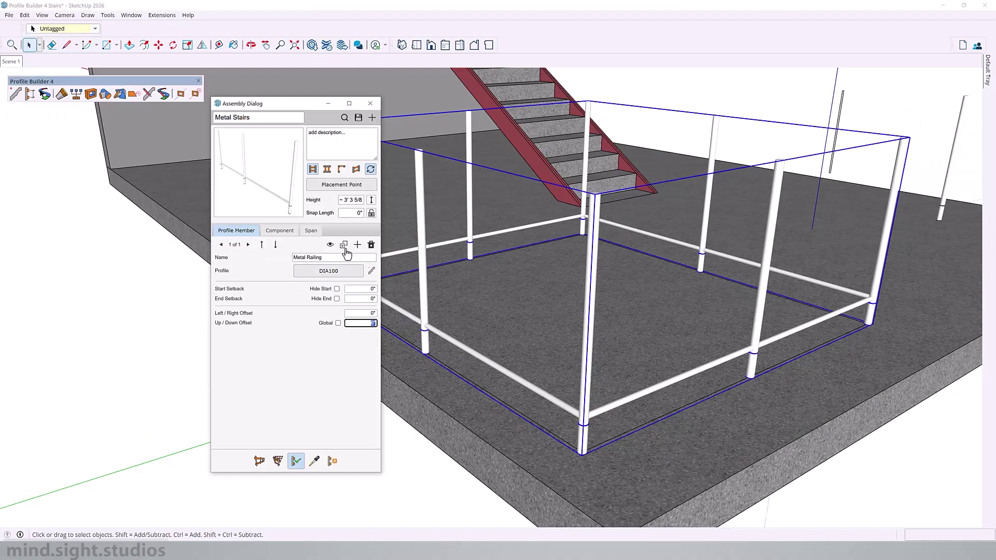
# Step: Duplicate the Metal Railing profile member, rename the copy Metal Railing 2 and set its up/down offset to 36"
pyautogui.click(344, 246)
pyautogui.click(478, 296)
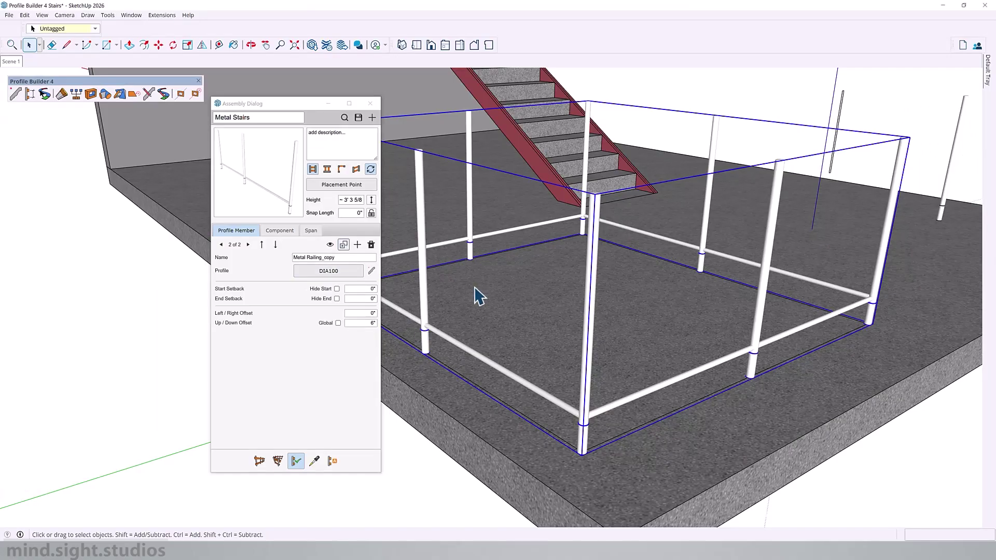
pyautogui.click(329, 258)
pyautogui.moveTo(322, 258); pyautogui.dragTo(336, 260)
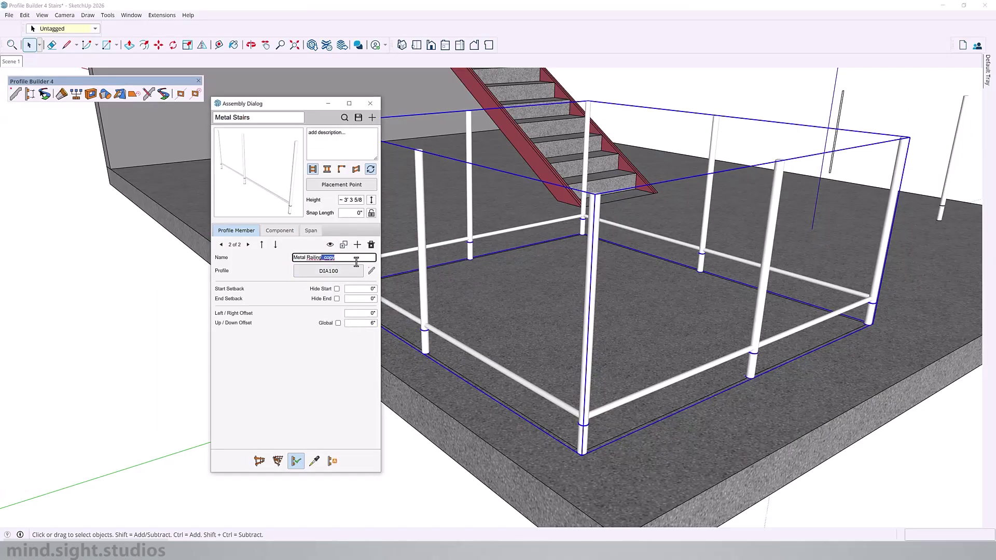
pyautogui.write('2')
pyautogui.doubleClick(358, 323)
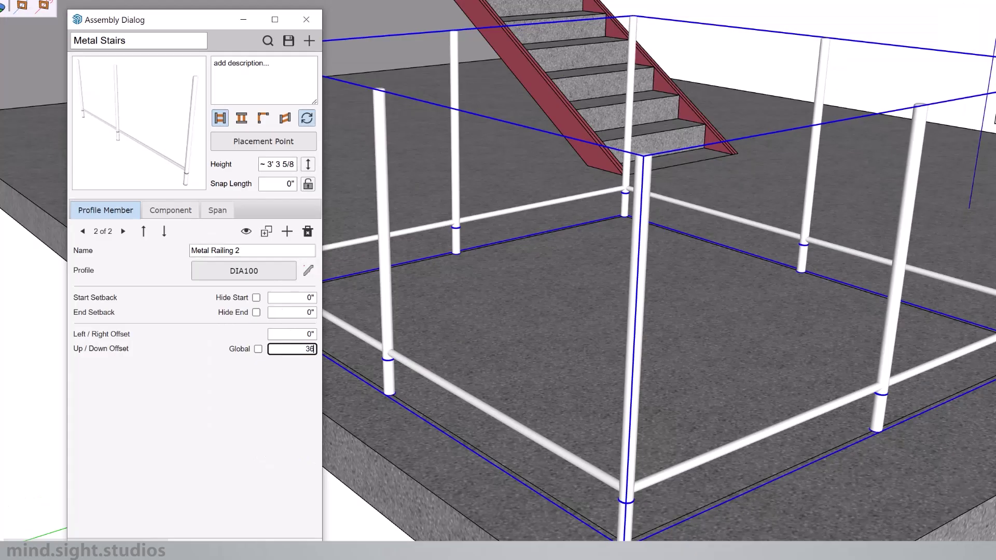
pyautogui.press('Return')
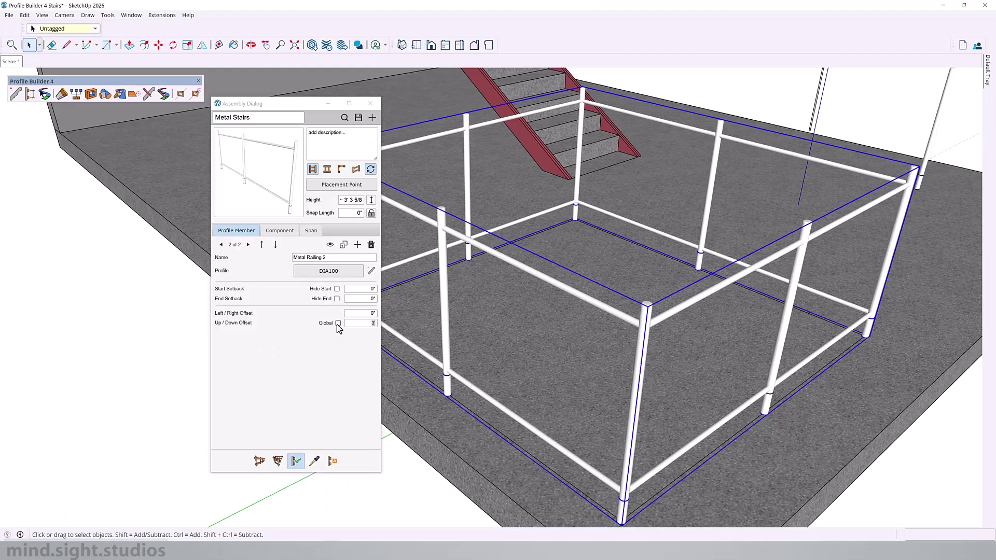
# Step: Turn on the Global option for the up/down offset of both Metal Railing 2 and Metal Railing
pyautogui.click(337, 323)
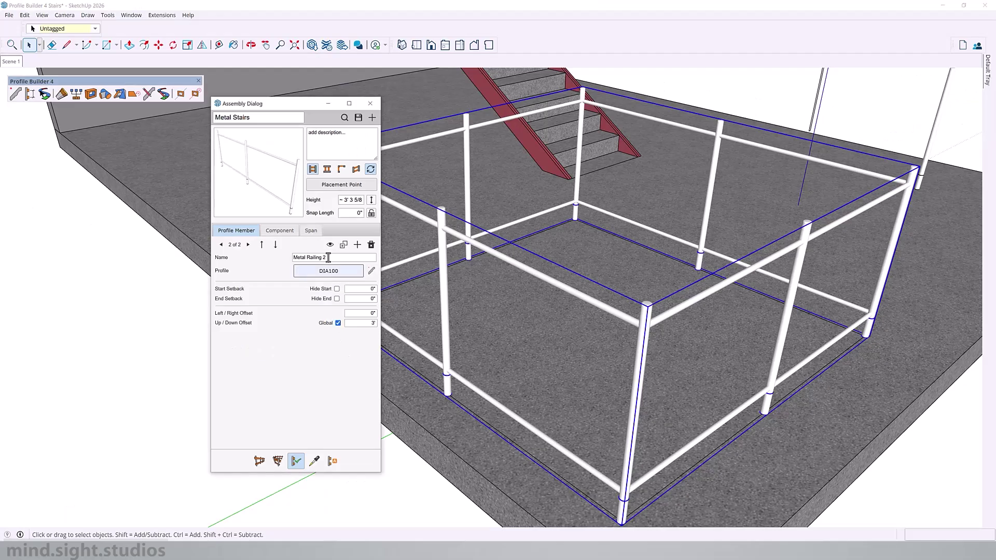
pyautogui.click(221, 245)
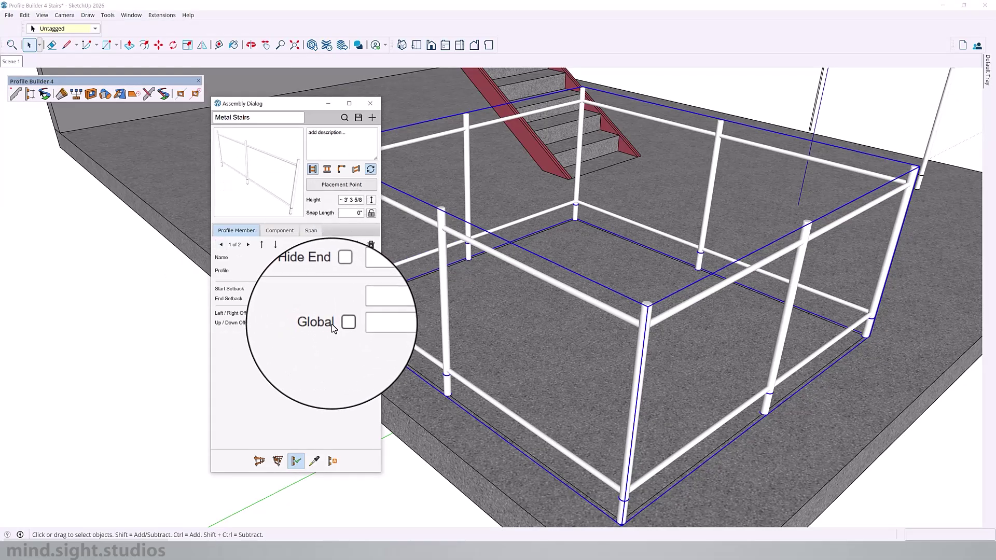
pyautogui.click(337, 323)
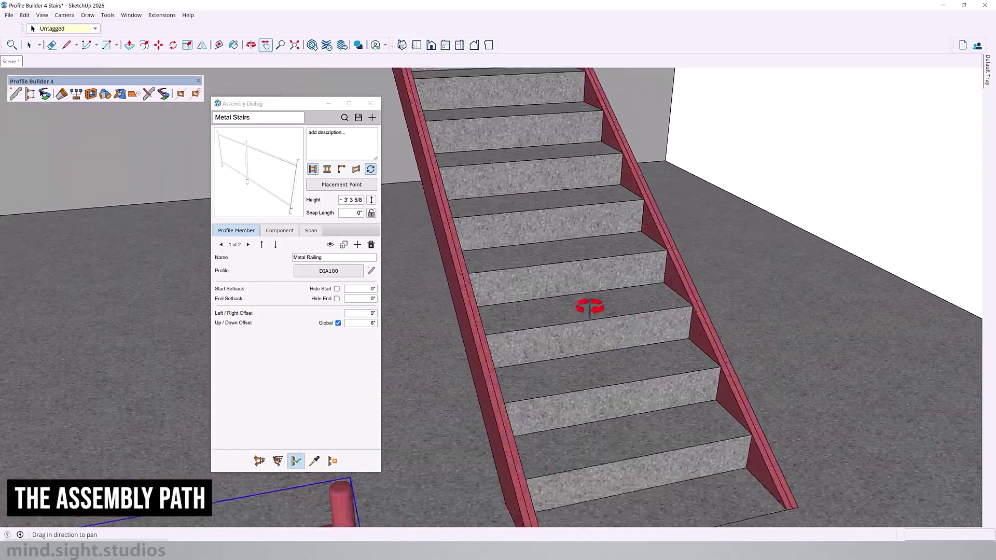
# Step: Examine the assembly path lines running along the outer and inner stringers of the stair flights and landings
pyautogui.moveTo(590, 307); pyautogui.dragTo(799, 248, button='middle')
pyautogui.press('space')
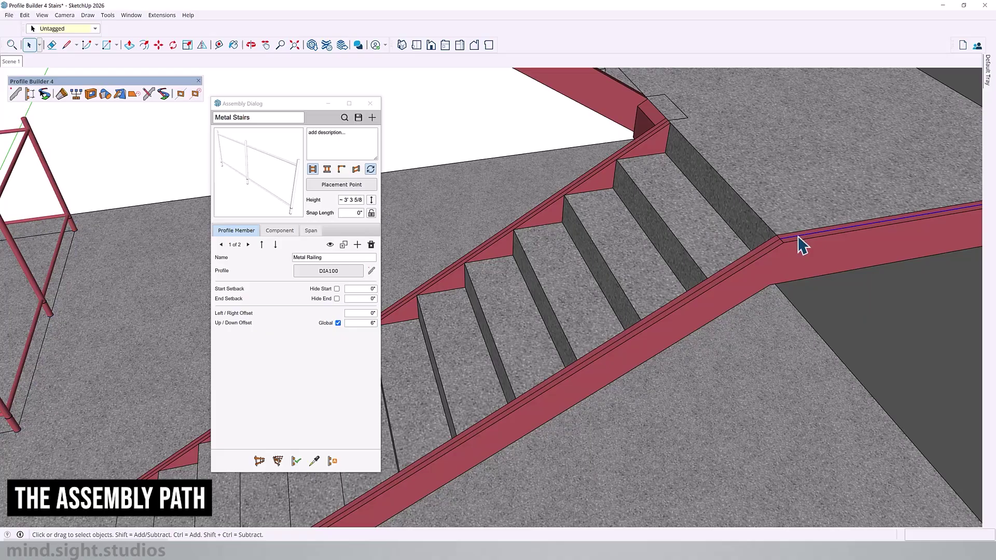
pyautogui.scroll(-5, 801, 244)
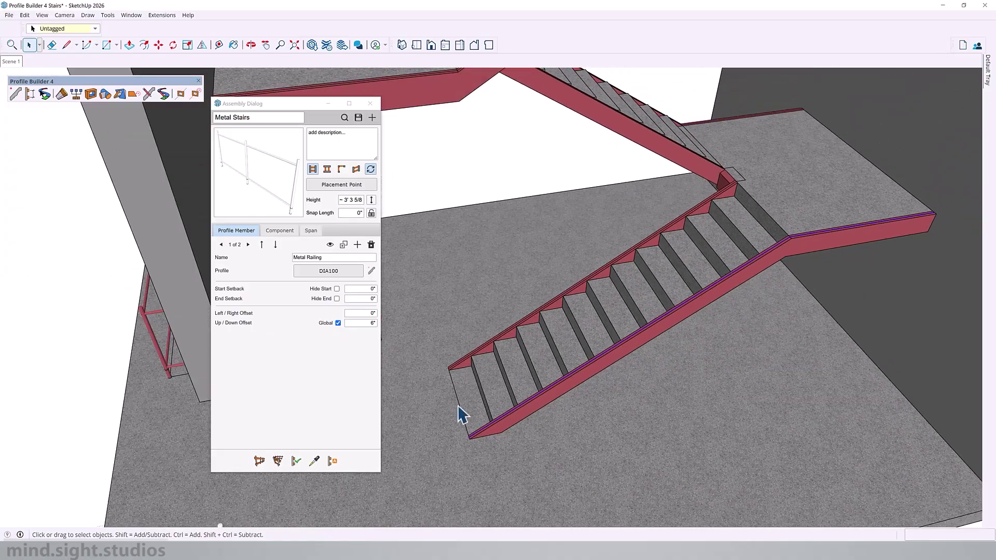
pyautogui.scroll(3, 747, 189)
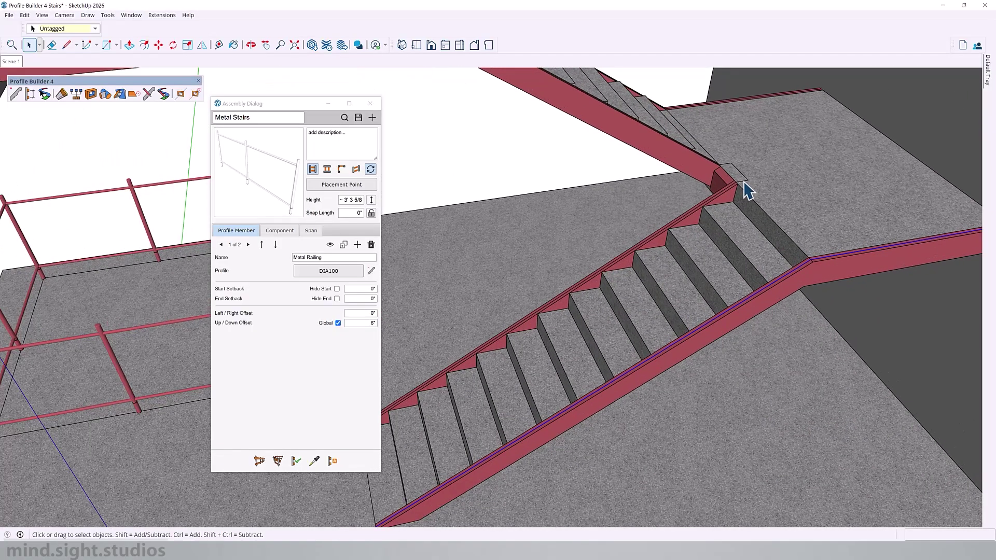
pyautogui.scroll(-4, 659, 371)
pyautogui.moveTo(658, 371); pyautogui.dragTo(565, 400, button='middle')
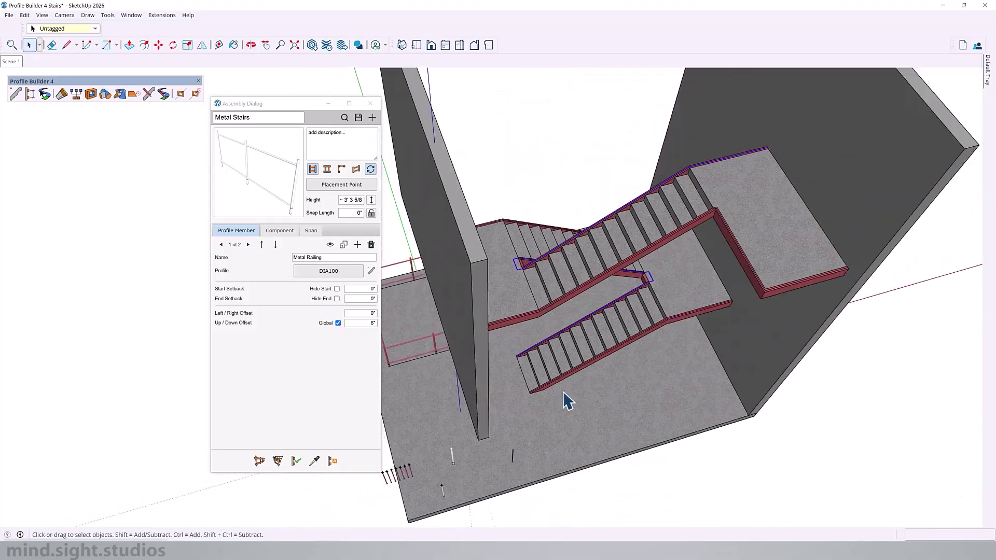
pyautogui.scroll(3, 756, 194)
pyautogui.moveTo(633, 367); pyautogui.dragTo(825, 444, button='middle')
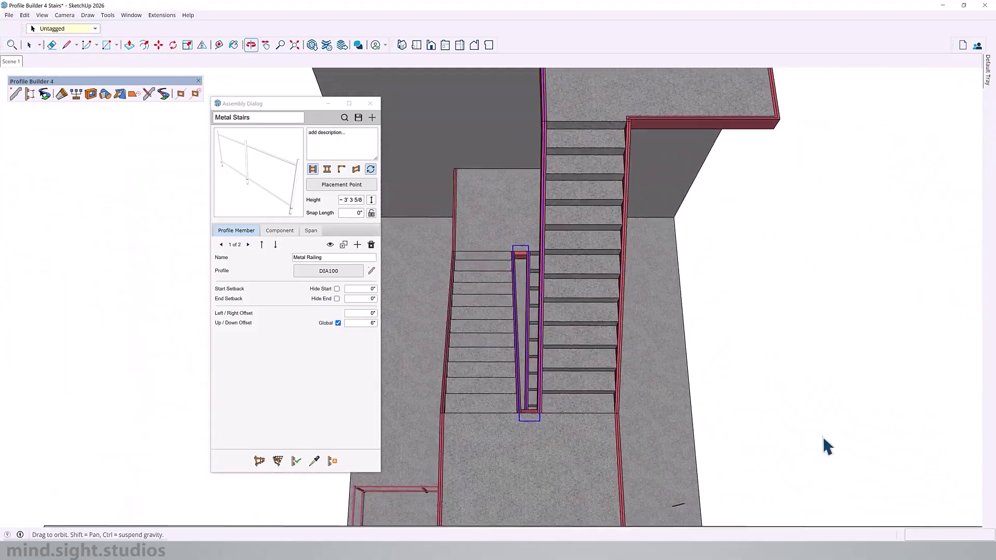
pyautogui.moveTo(545, 328); pyautogui.dragTo(516, 269, button='middle')
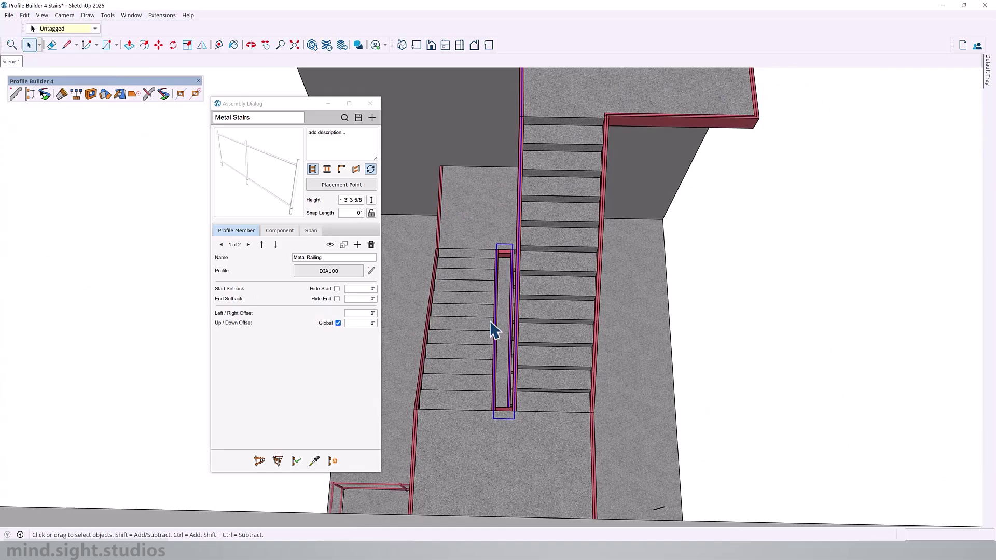
pyautogui.moveTo(559, 418); pyautogui.dragTo(208, 156, button='middle')
pyautogui.moveTo(602, 373); pyautogui.dragTo(636, 329, button='middle')
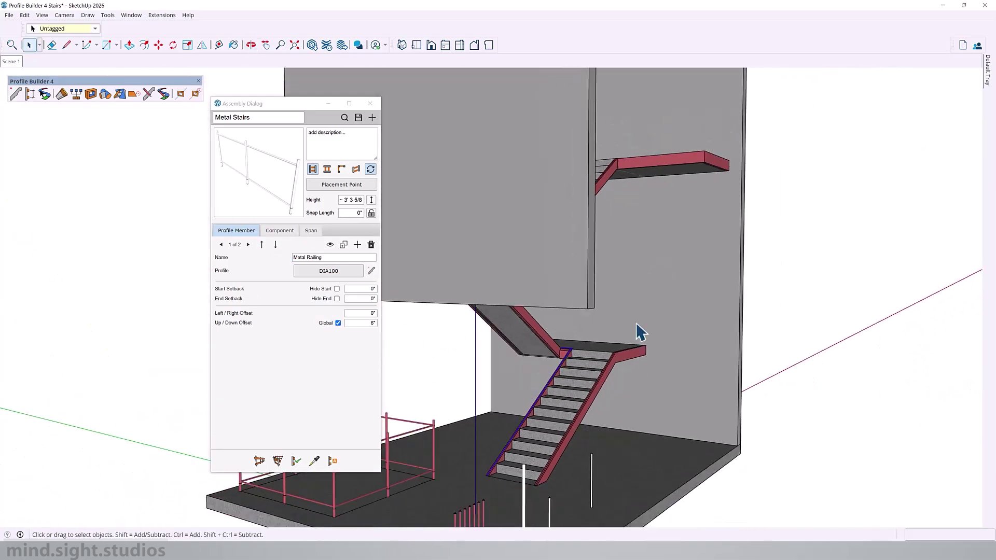
pyautogui.scroll(3, 583, 407)
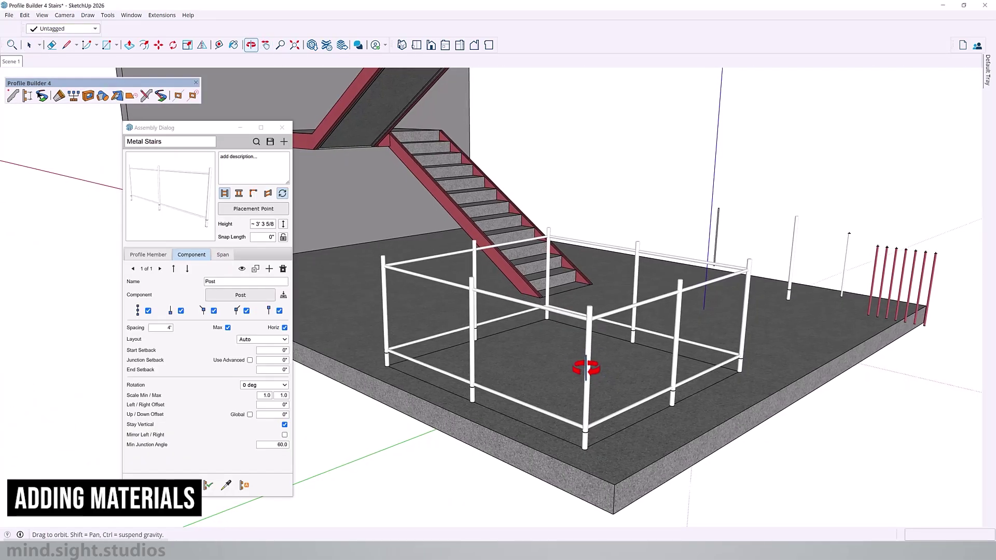
# Step: Paint all geometry inside the freestanding Post component with the dark red material
pyautogui.scroll(3, 557, 373)
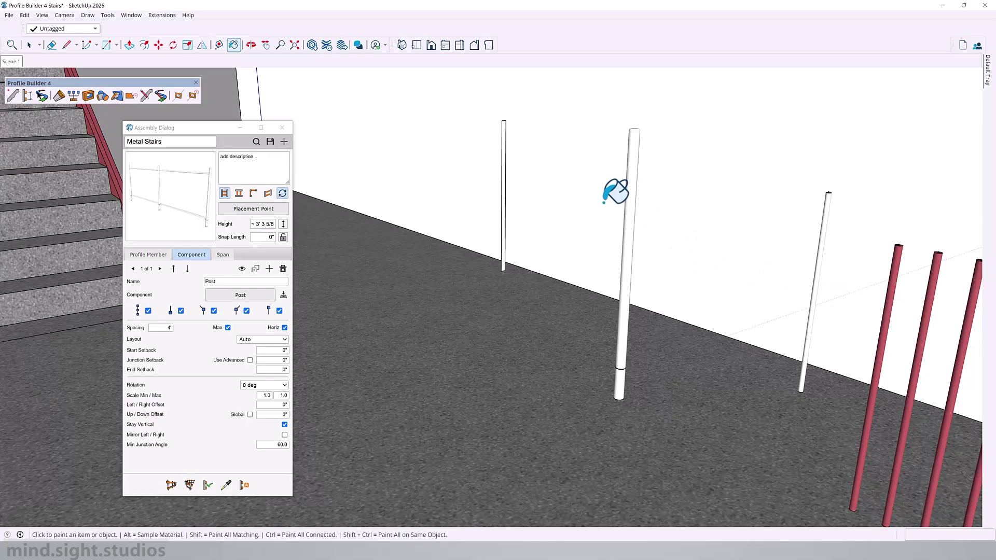
pyautogui.press('space')
pyautogui.doubleClick(631, 200)
pyautogui.tripleClick(632, 202)
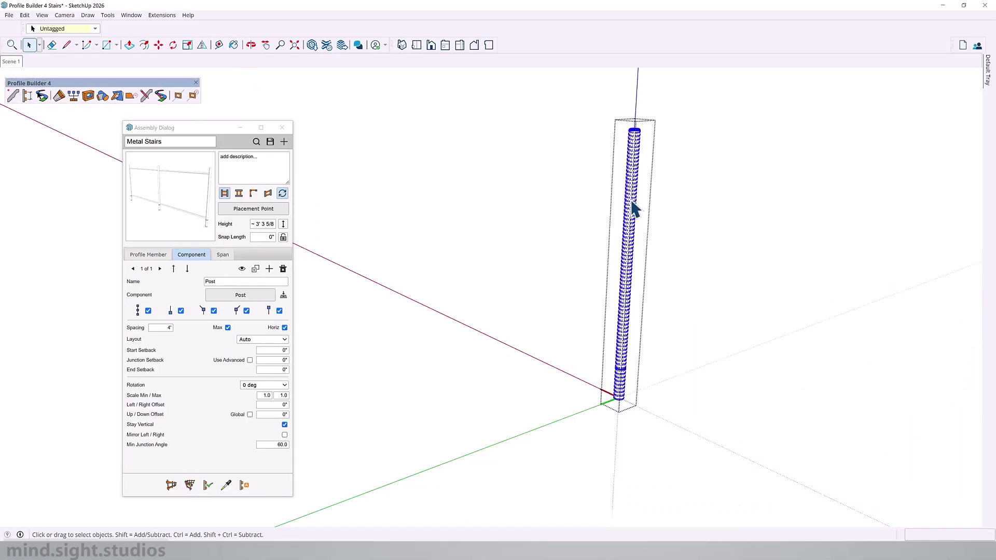
pyautogui.press('b')
pyautogui.click(632, 200)
pyautogui.press('space')
pyautogui.press('Escape')
pyautogui.scroll(-5, 634, 204)
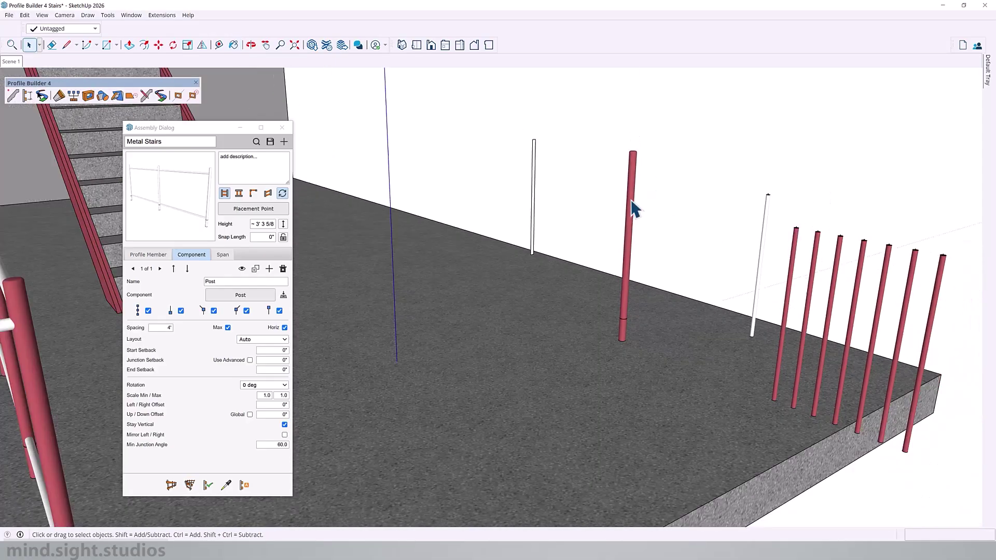
# Step: Set the material of the Metal Railing member's DIA100 profile to [0021_DarkRed] and accept it
pyautogui.scroll(6, 333, 251)
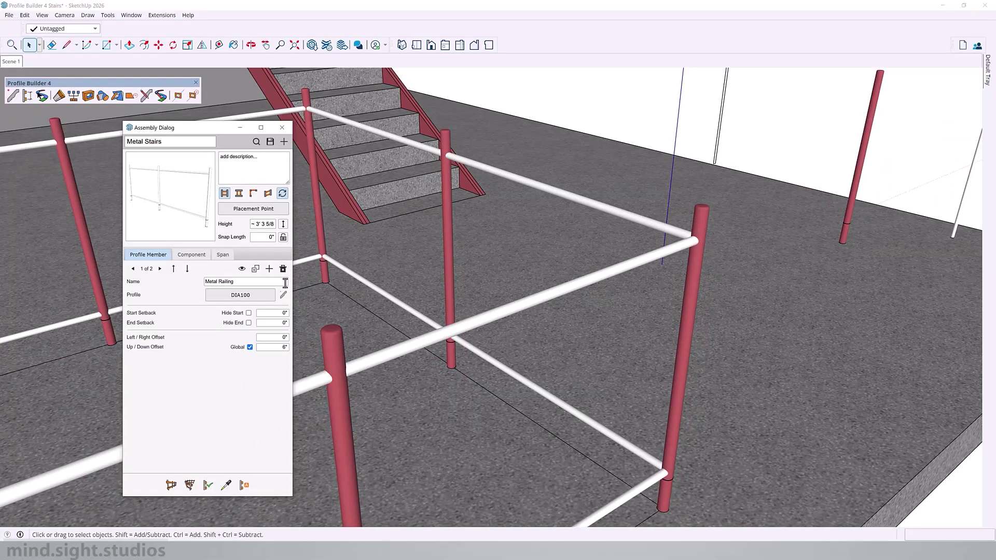
pyautogui.click(283, 295)
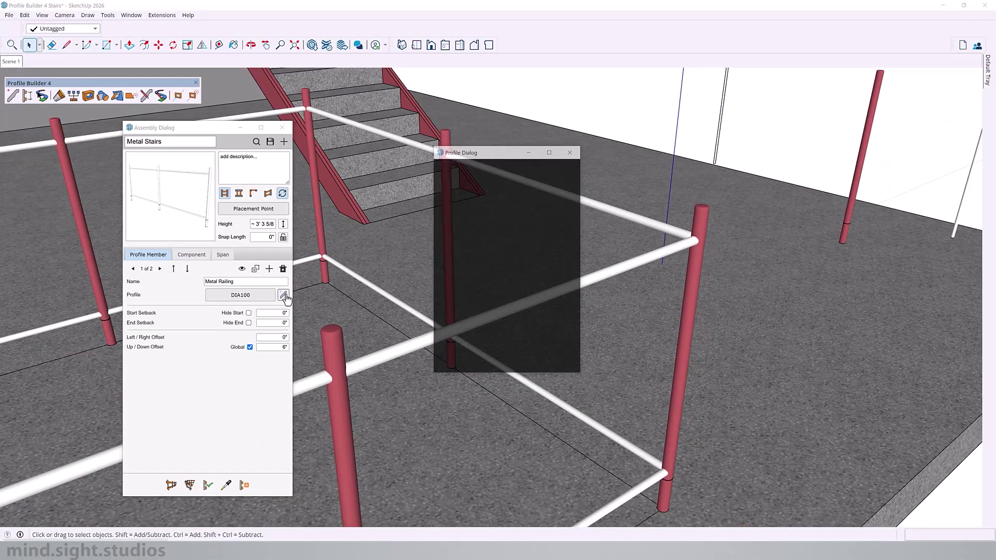
pyautogui.click(543, 289)
pyautogui.scroll(-5, 574, 341)
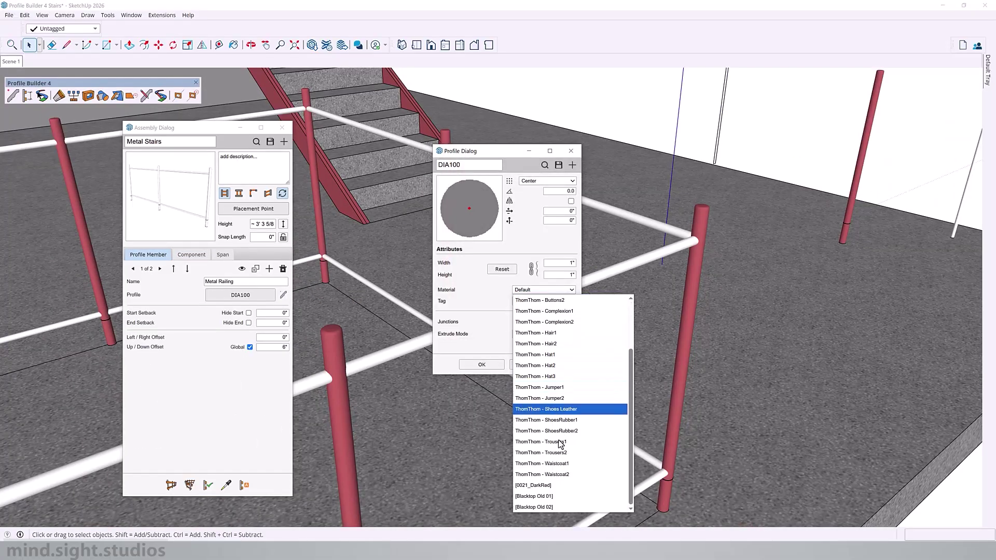
pyautogui.click(543, 485)
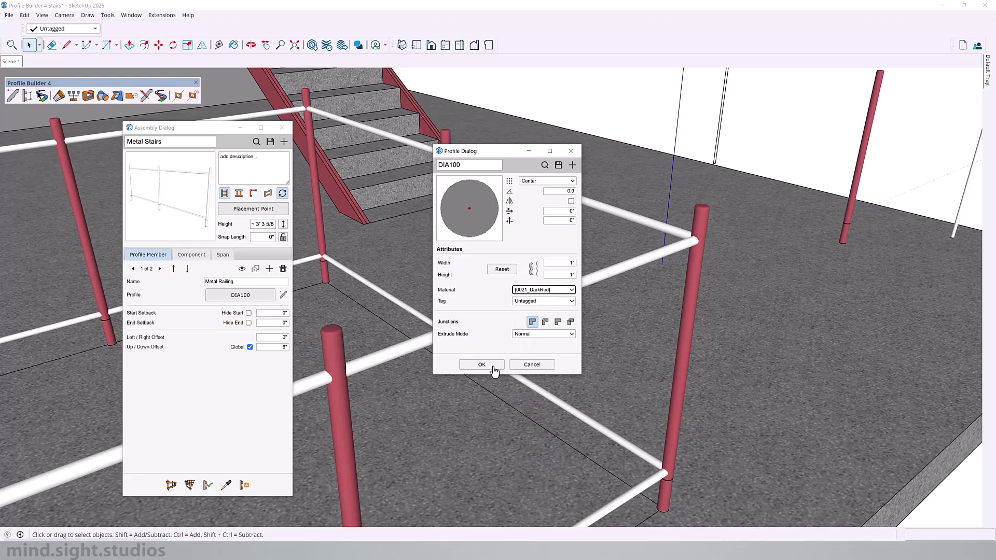
pyautogui.click(482, 364)
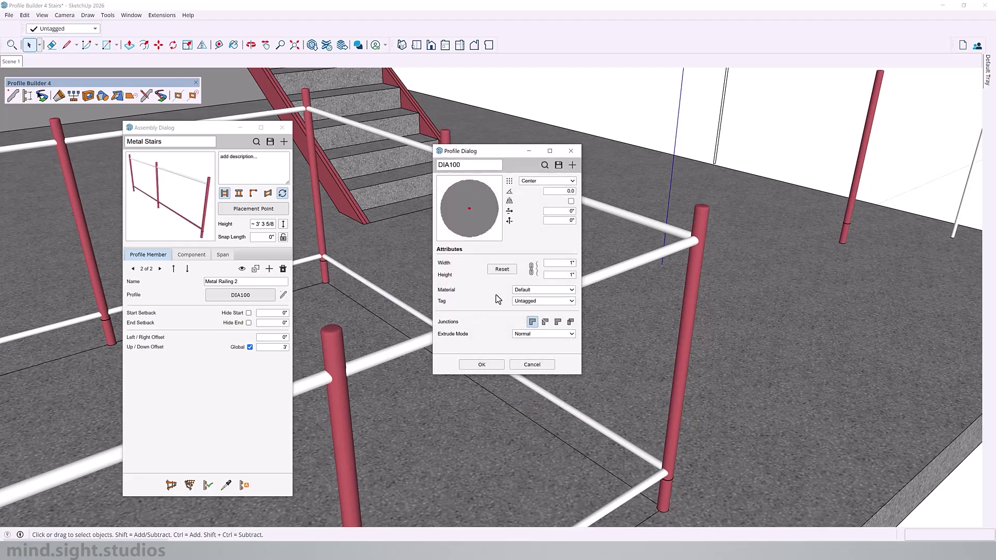
# Step: Set the Metal Railing 2 profile's material to [0021_DarkRed] and apply the updated assembly attributes to the rectangular test railing
pyautogui.click(544, 290)
pyautogui.click(542, 485)
pyautogui.click(474, 364)
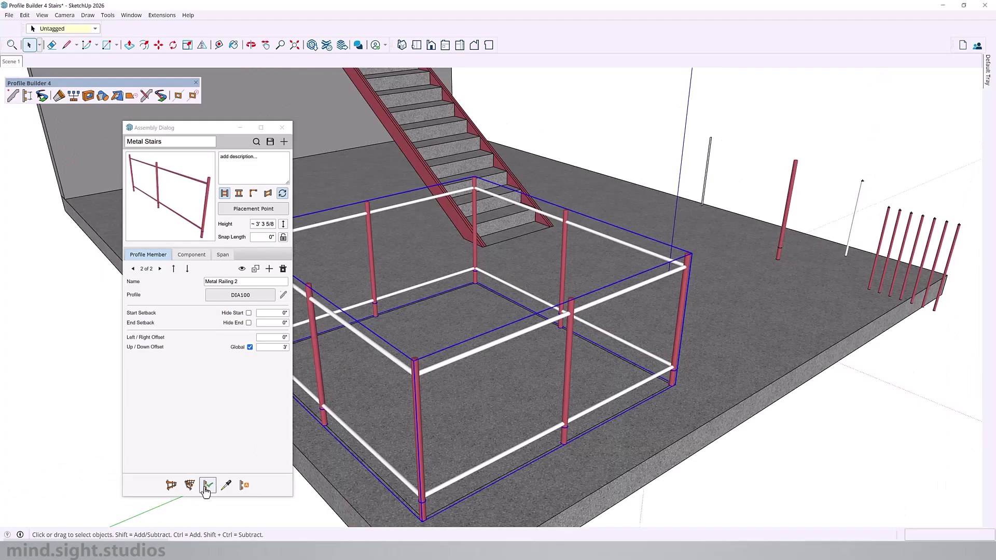
pyautogui.click(208, 486)
pyautogui.moveTo(464, 367); pyautogui.dragTo(416, 315, button='middle')
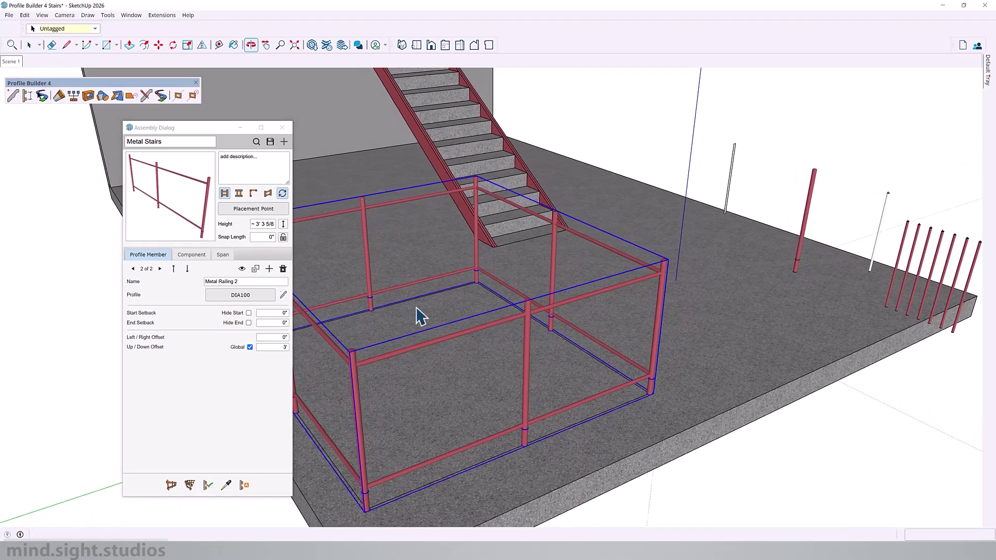
# Step: Build the Metal Stairs assembly along the path on the outer stringer of the lowest stair flight and its landing
pyautogui.keyDown('shift'); pyautogui.moveTo(591, 240); pyautogui.dragTo(628, 283, button='middle'); pyautogui.keyUp('shift')
pyautogui.scroll(3, 508, 115)
pyautogui.moveTo(508, 122); pyautogui.dragTo(441, 222, button='middle')
pyautogui.scroll(3, 731, 108)
pyautogui.click(190, 485)
pyautogui.scroll(-4, 559, 322)
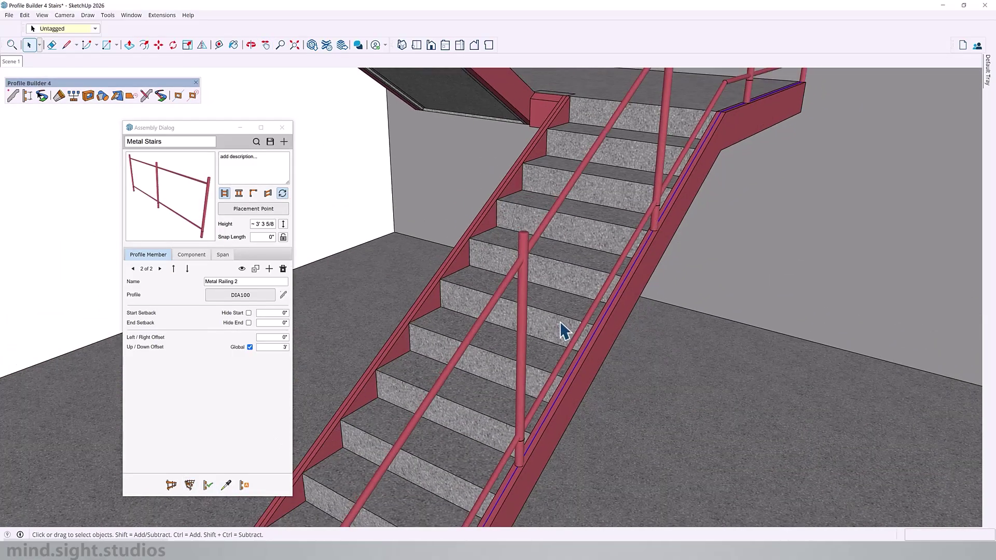
pyautogui.moveTo(559, 323); pyautogui.dragTo(548, 185, button='middle')
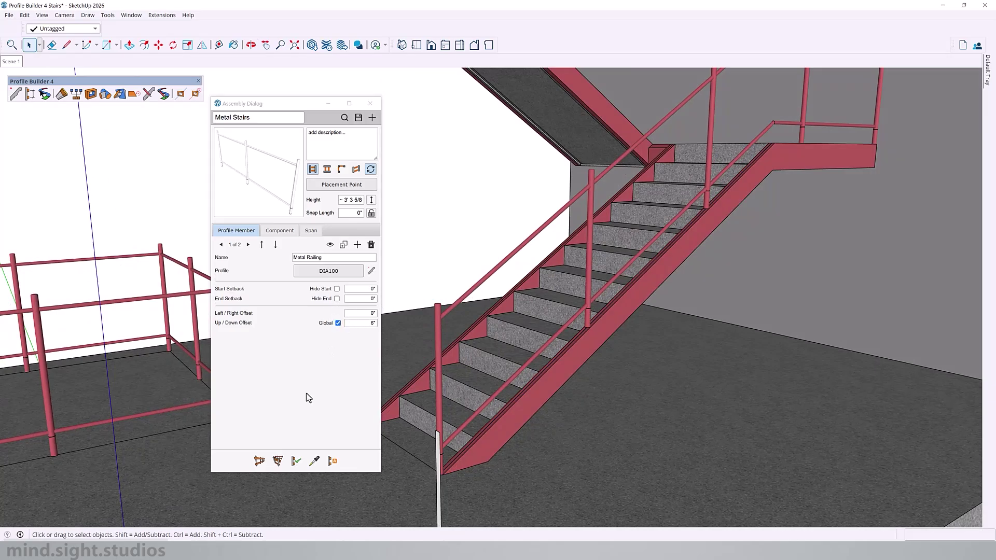
# Step: Try the stair railing with Global turned off for Metal Railing's up/down offset, and turn the option back on
pyautogui.click(439, 314)
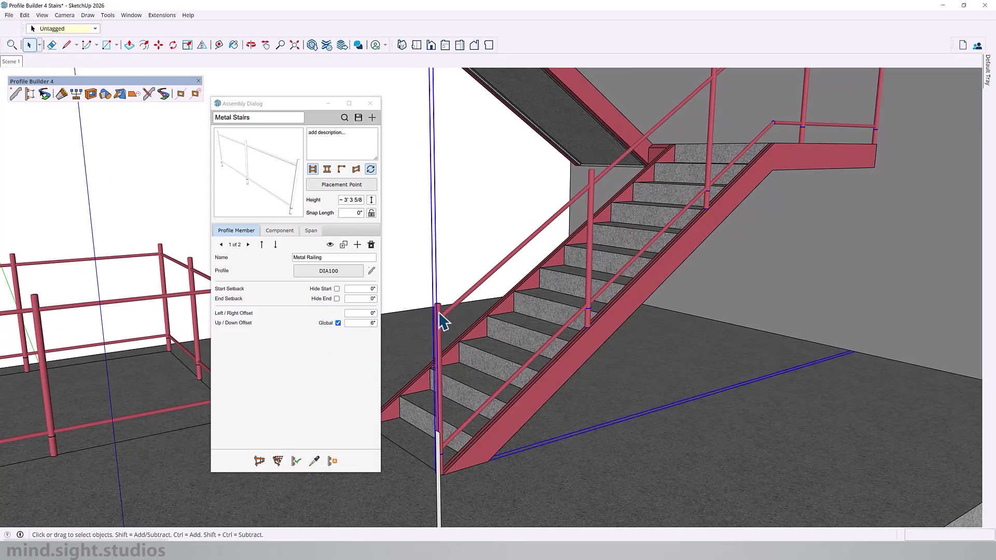
pyautogui.click(296, 462)
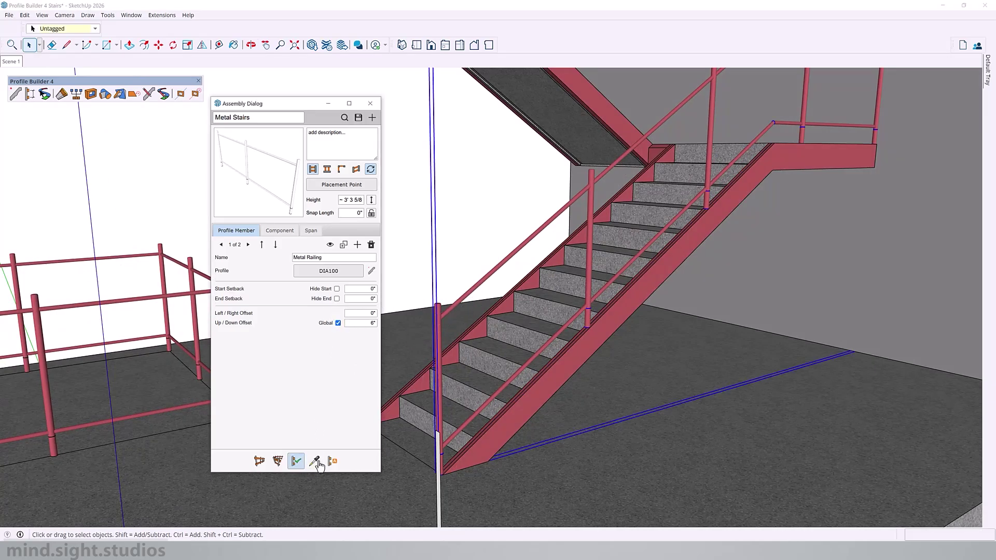
pyautogui.click(338, 323)
pyautogui.scroll(3, 450, 452)
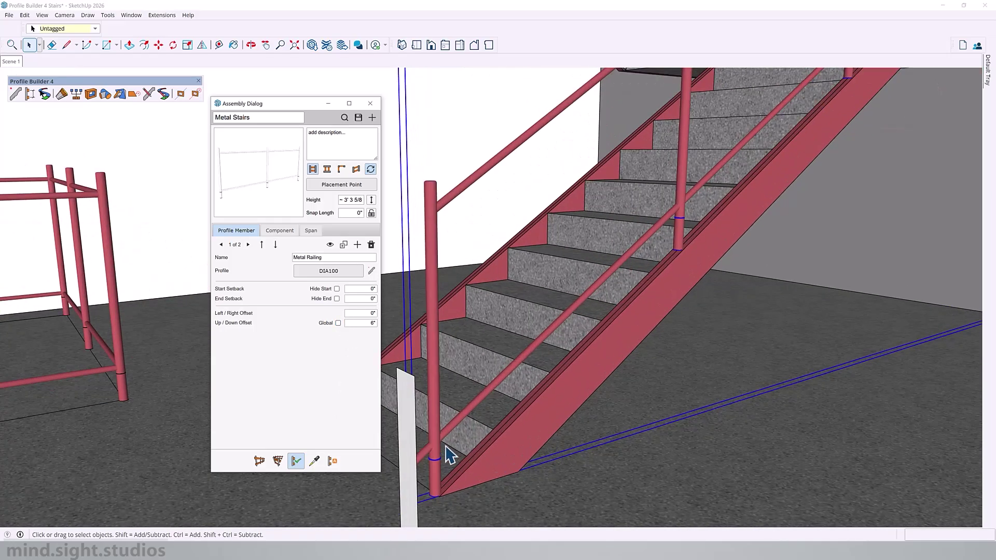
pyautogui.scroll(-5, 450, 452)
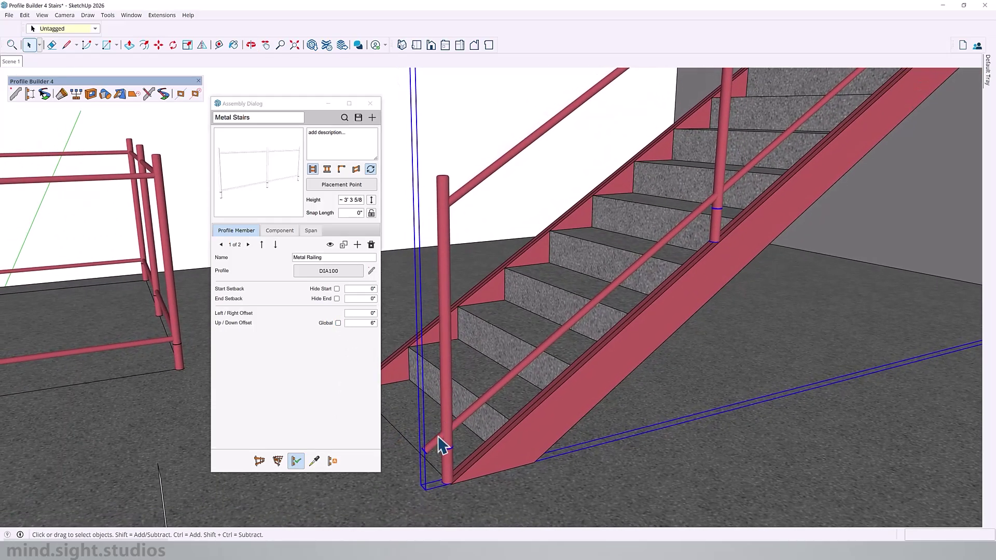
pyautogui.scroll(-2, 434, 446)
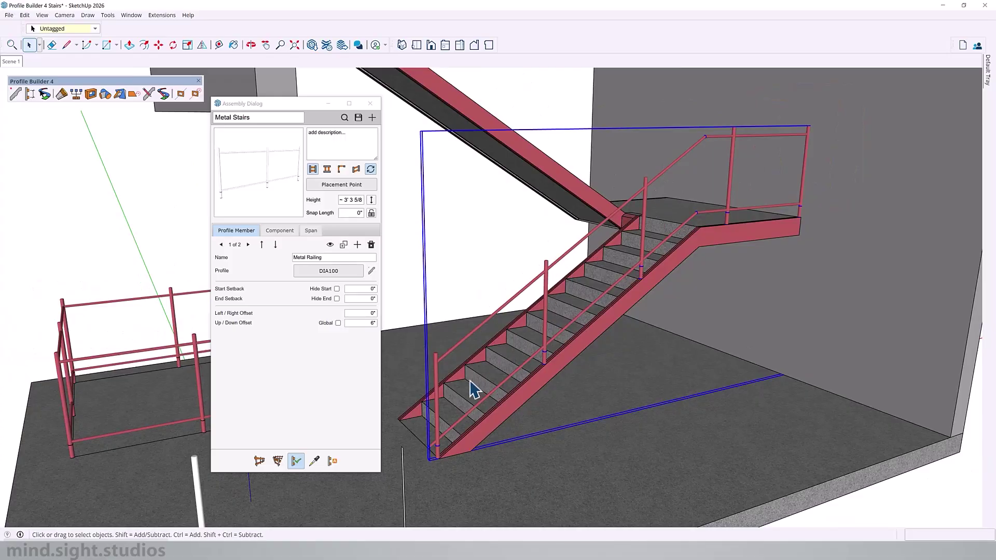
pyautogui.click(338, 324)
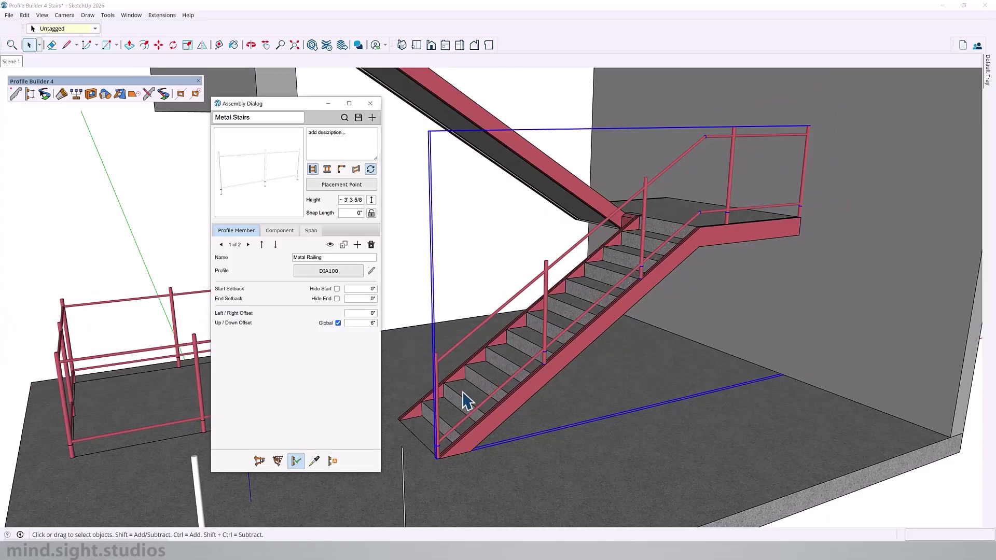
pyautogui.click(565, 321)
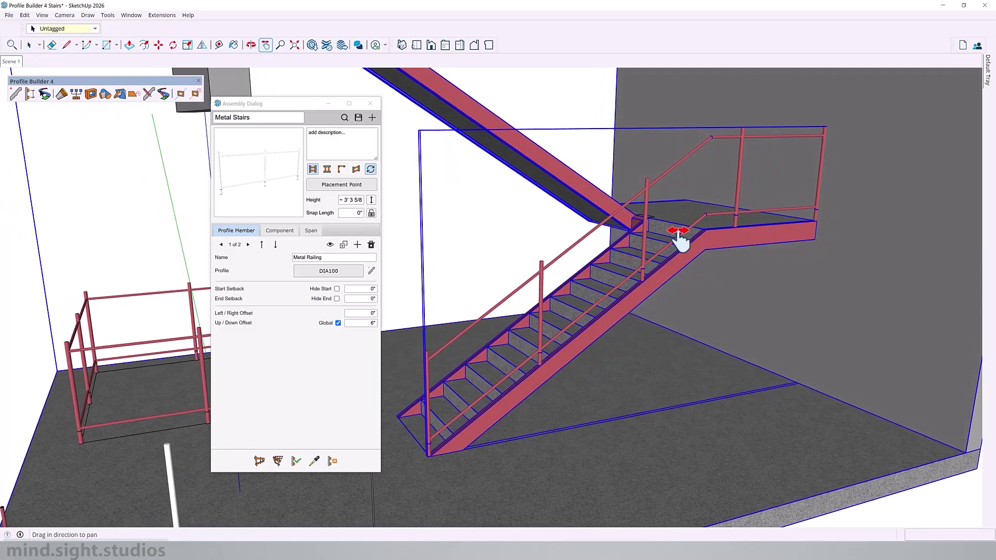
pyautogui.scroll(5, 669, 242)
pyautogui.keyDown('shift'); pyautogui.moveTo(671, 244); pyautogui.dragTo(587, 343, button='middle'); pyautogui.keyUp('shift')
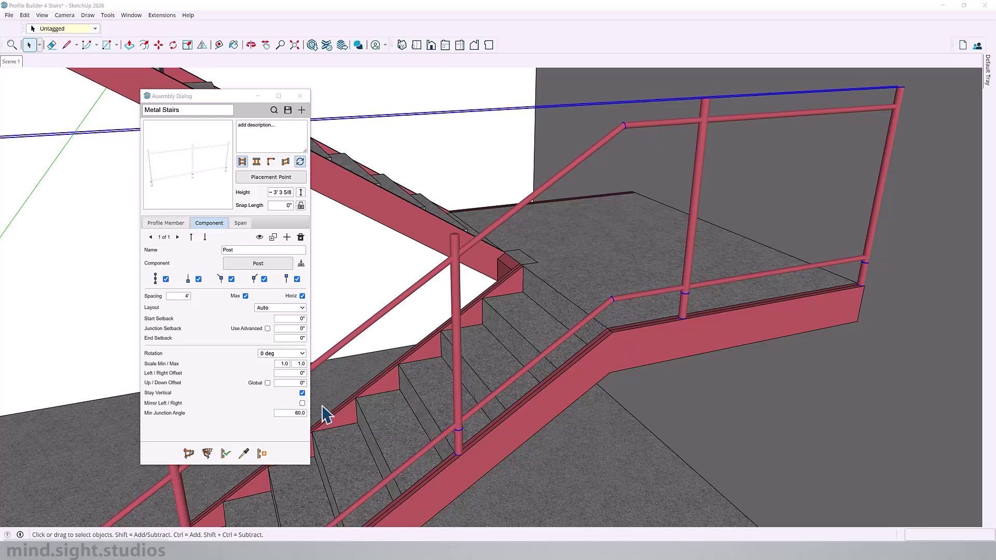
# Step: Set the Post component's minimum junction angle to 20 and apply the updated attributes to the selected stair railing
pyautogui.click(225, 454)
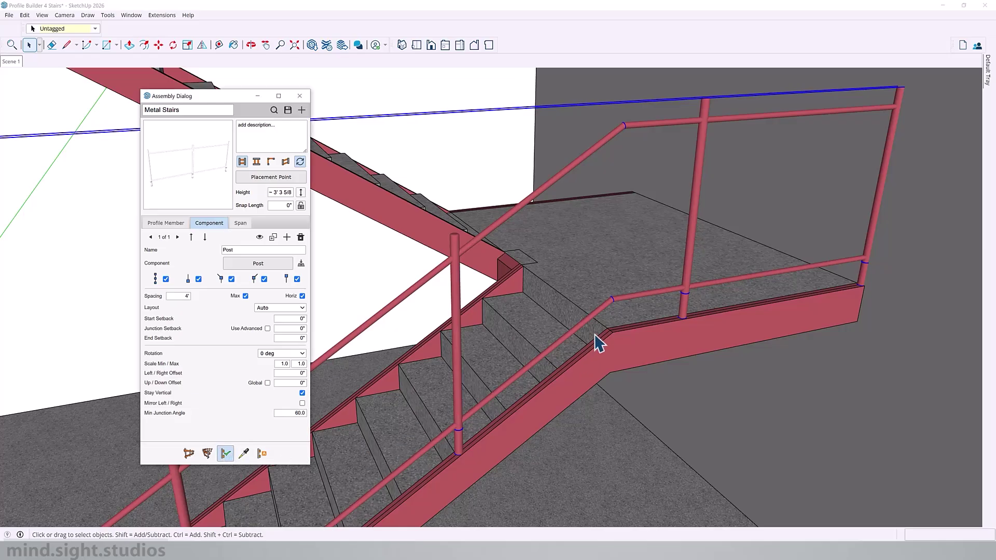
pyautogui.click(297, 413)
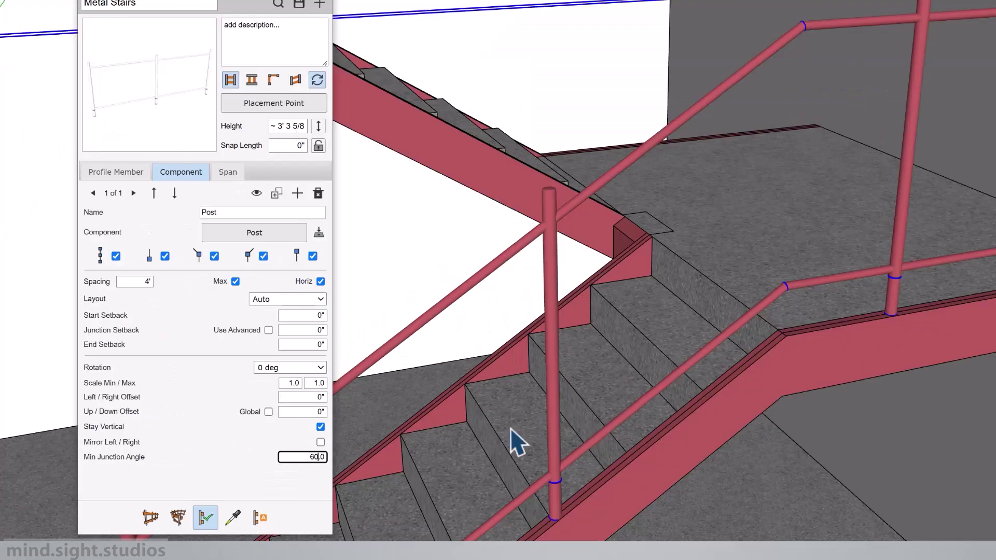
pyautogui.press('Return')
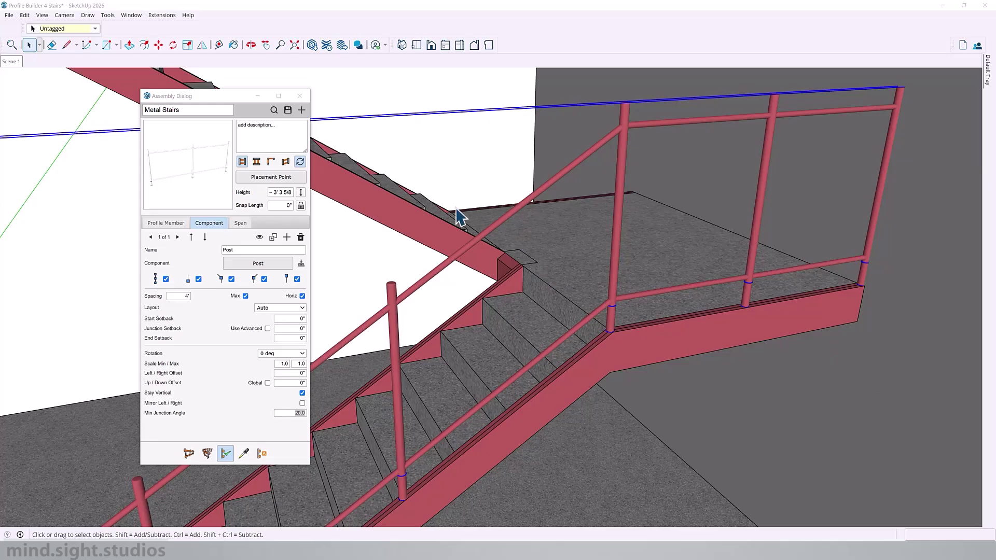
pyautogui.moveTo(457, 214); pyautogui.dragTo(513, 363, button='middle')
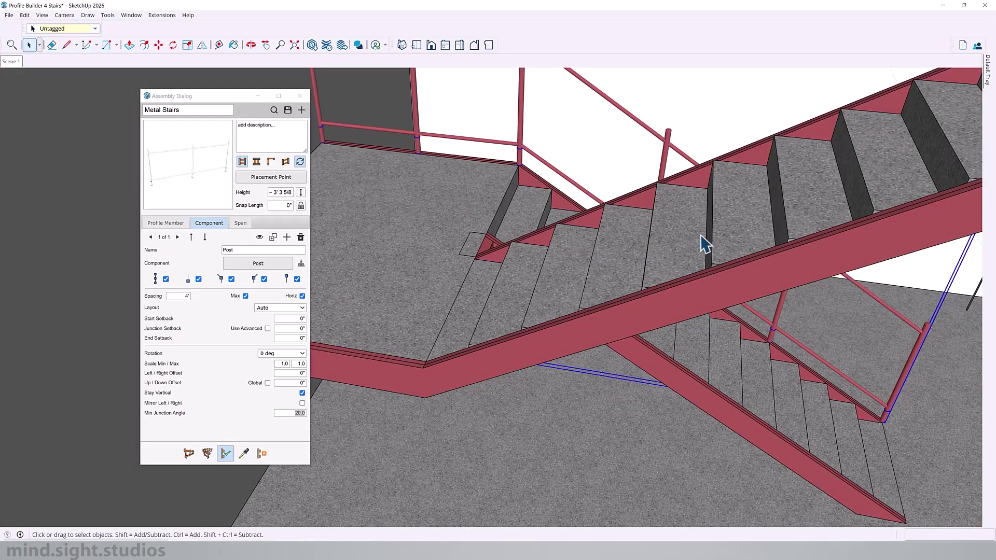
pyautogui.moveTo(703, 245); pyautogui.dragTo(593, 186, button='middle')
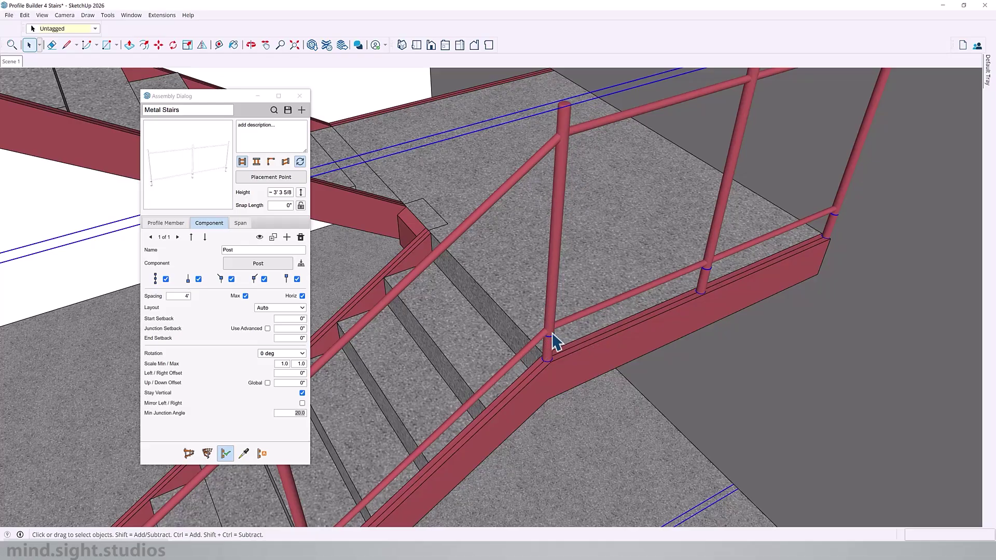
# Step: Try a junction setback of 6" for the Post component on the stair railing
pyautogui.click(291, 329)
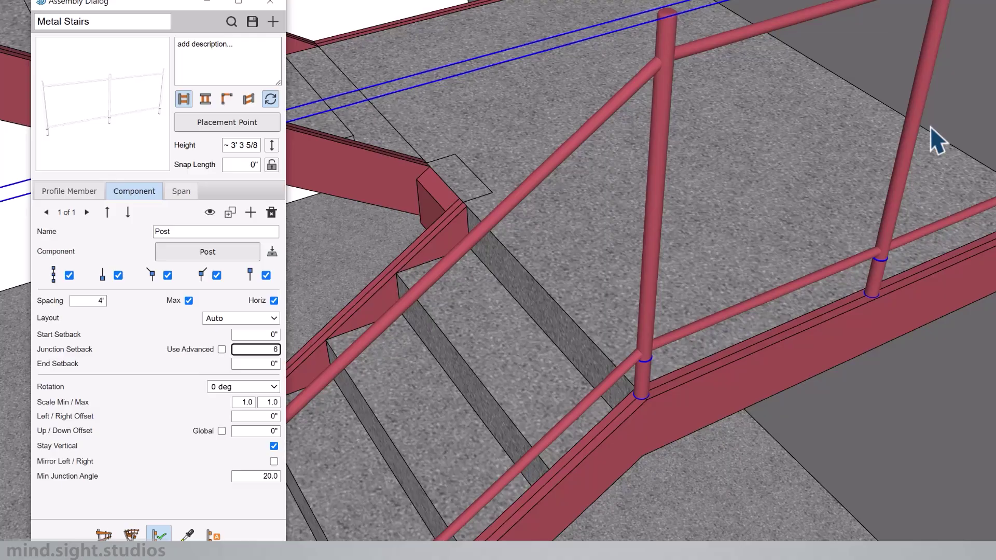
pyautogui.press('Return')
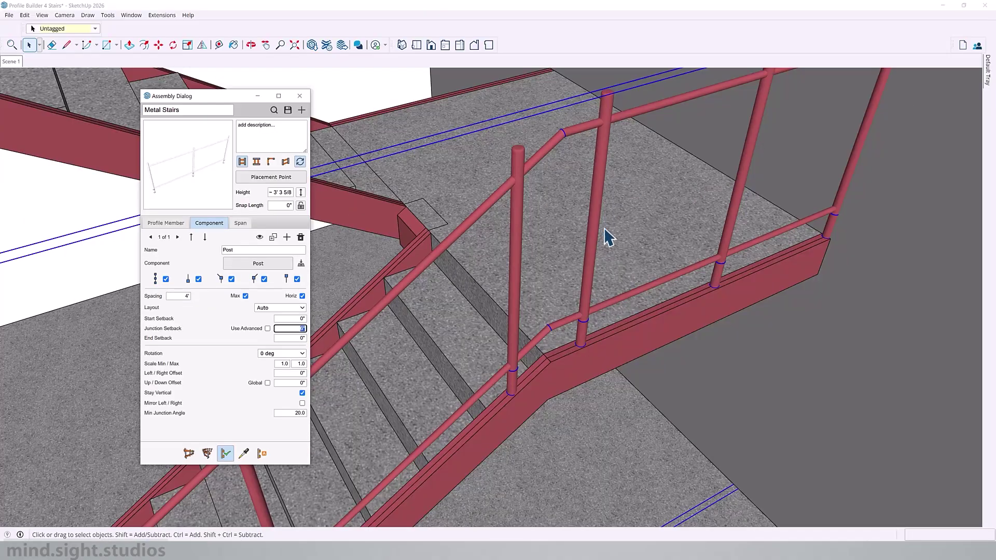
pyautogui.moveTo(498, 301); pyautogui.dragTo(478, 288, button='middle')
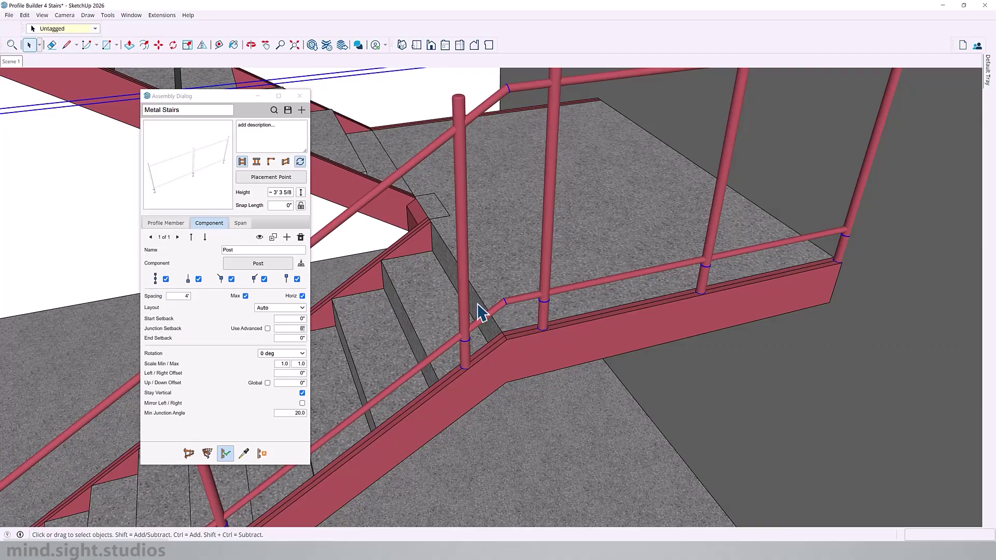
# Step: Reset the Post component's junction setback to 0 and turn on Use Advanced for its junction setbacks
pyautogui.click(290, 329)
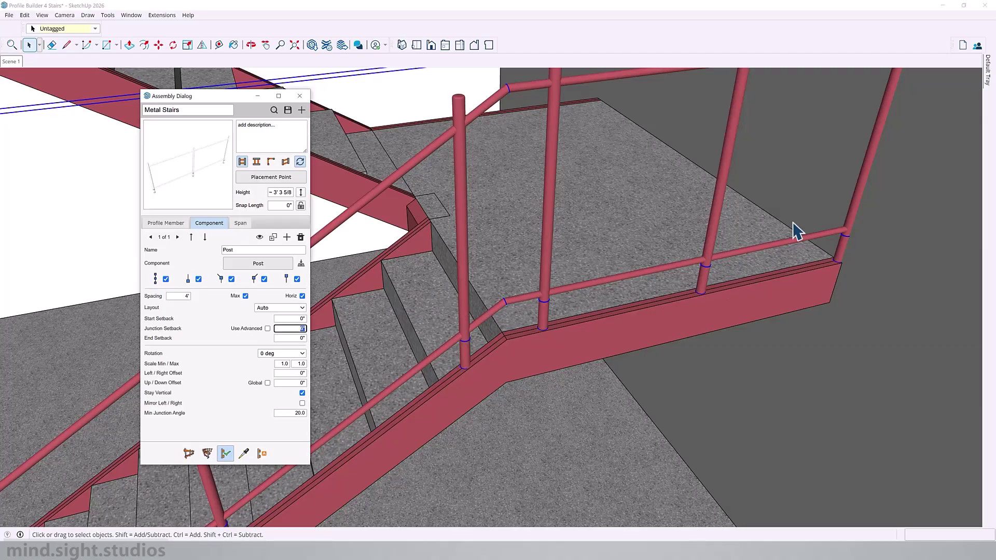
pyautogui.moveTo(762, 226); pyautogui.dragTo(546, 298, button='middle')
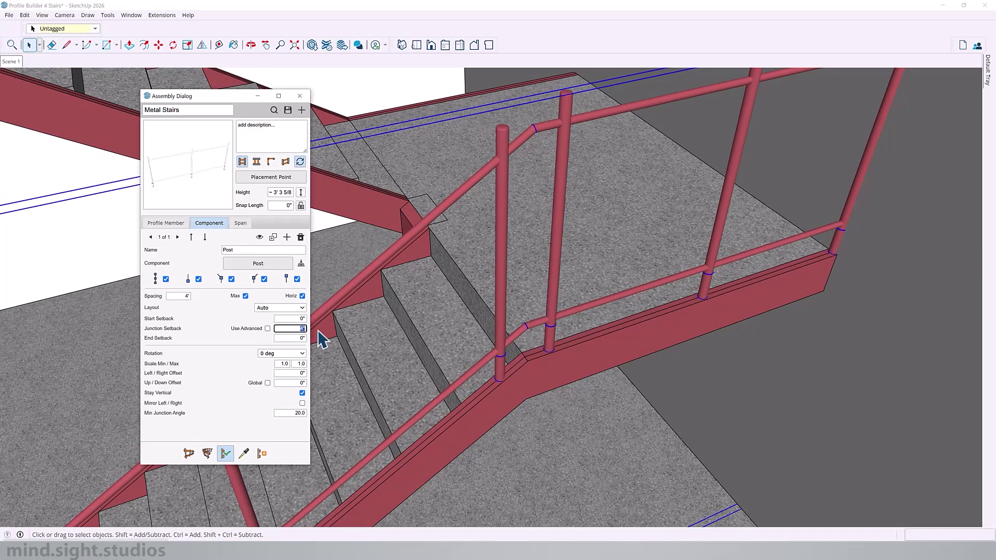
pyautogui.write('0')
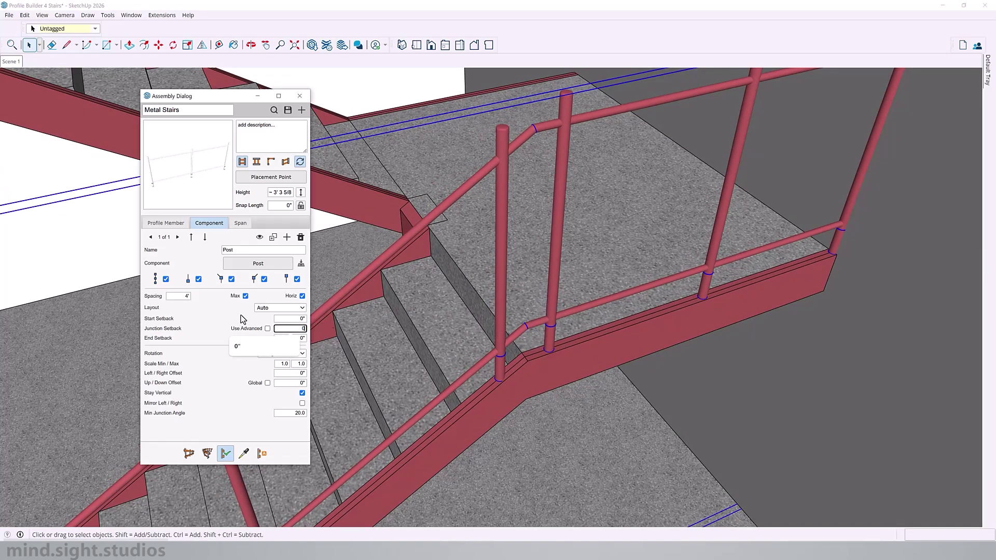
pyautogui.click(267, 328)
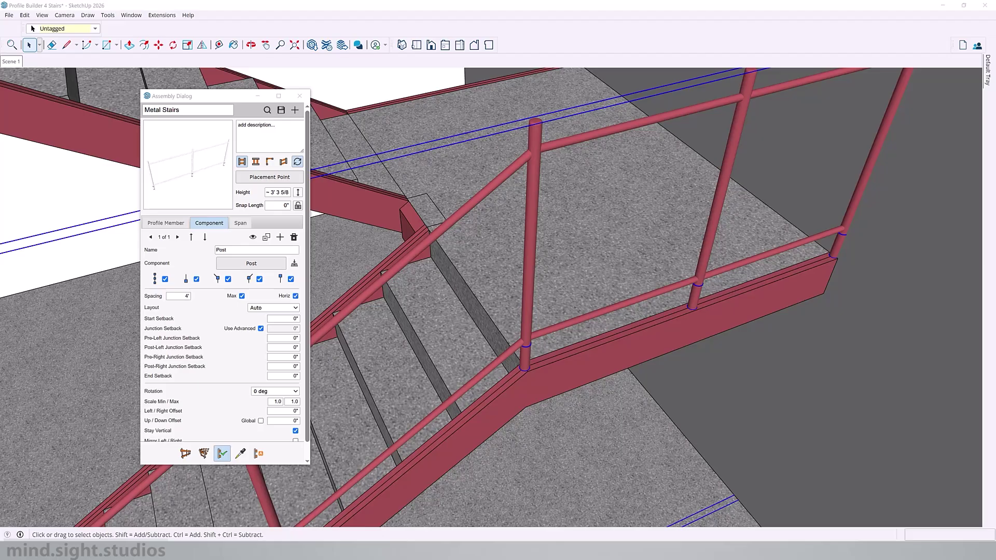
pyautogui.moveTo(521, 358); pyautogui.dragTo(536, 318, button='middle')
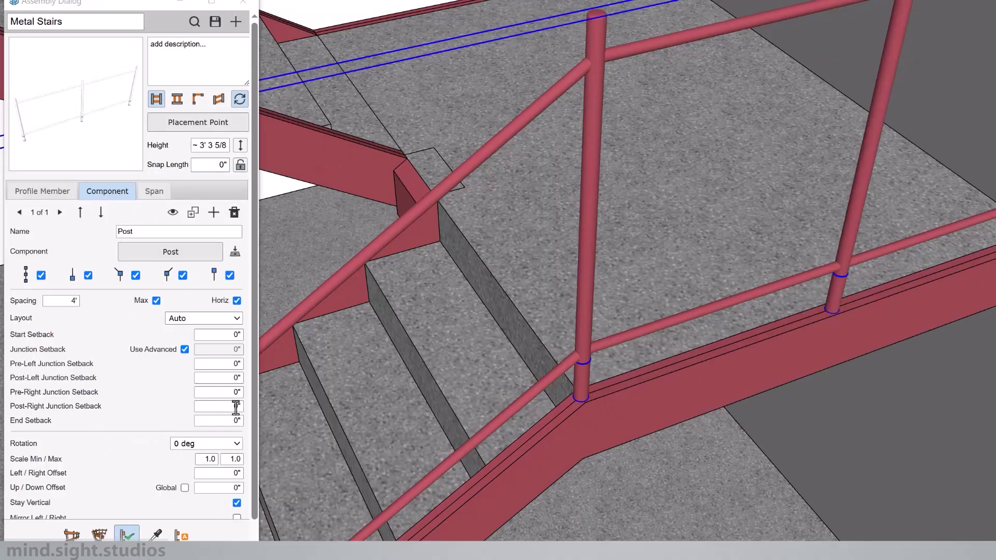
# Step: Try a Post-Right Junction Setback of 6" for the Post component at the landing bend
pyautogui.click(294, 367)
pyautogui.write('6')
pyautogui.press('Return')
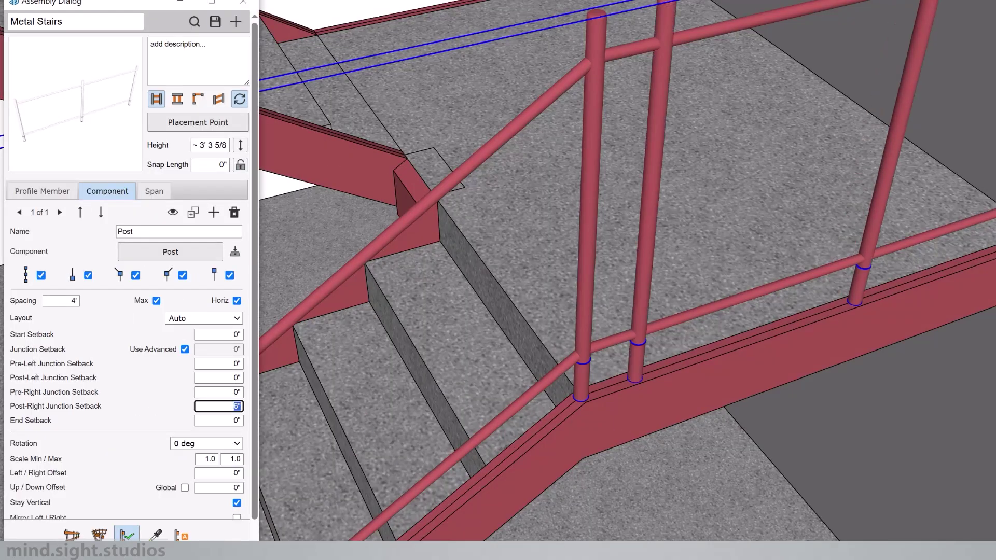
pyautogui.scroll(3, 669, 3)
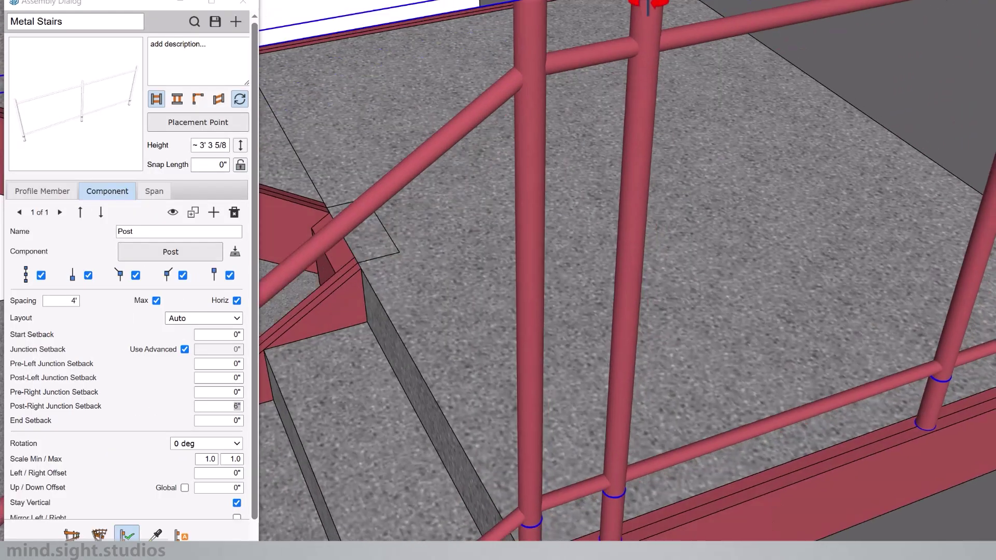
pyautogui.moveTo(649, 2); pyautogui.dragTo(551, 291, button='middle')
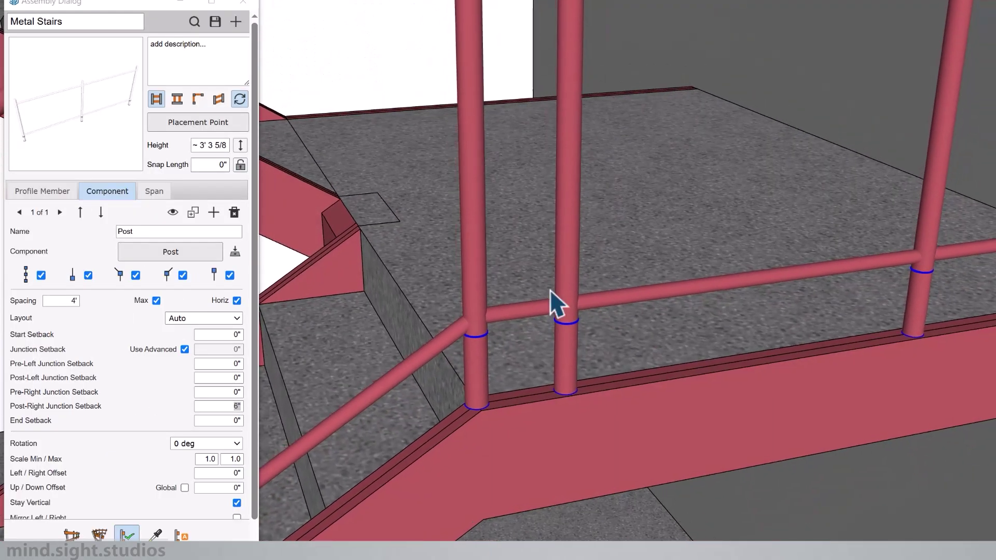
# Step: Set the Post component's Post-Right Junction Setback to 4" and its Pre-Right Junction Setback to -1"
pyautogui.click(236, 406)
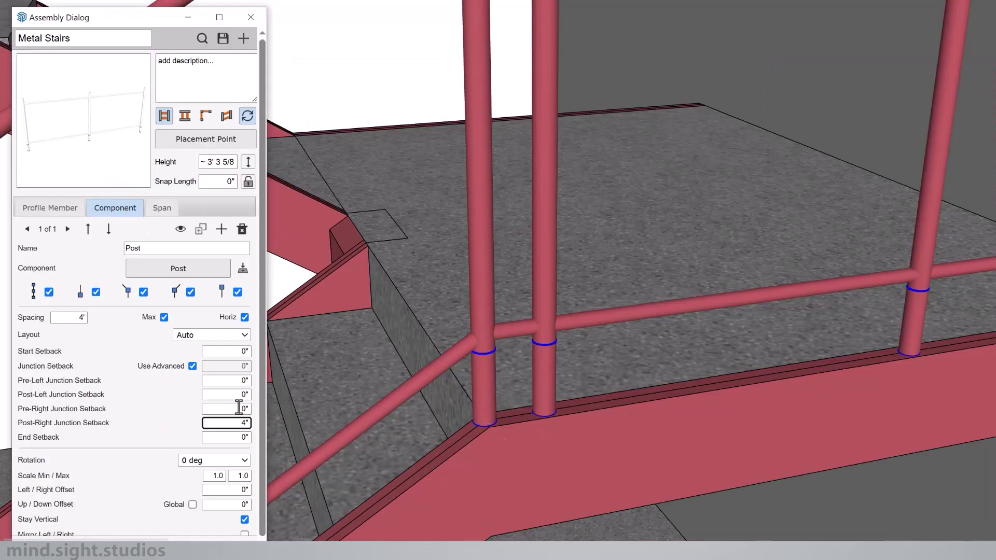
pyautogui.doubleClick(291, 358)
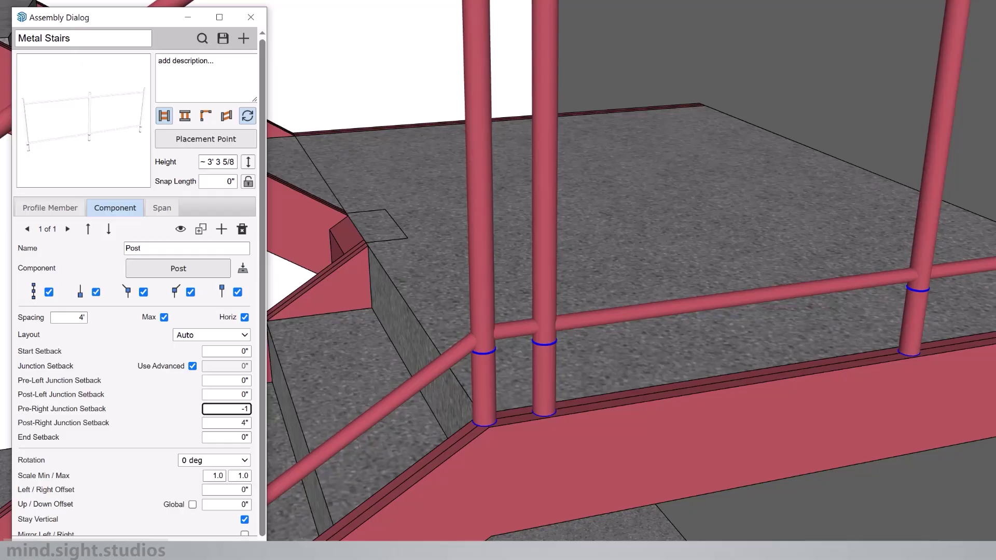
pyautogui.press('Return')
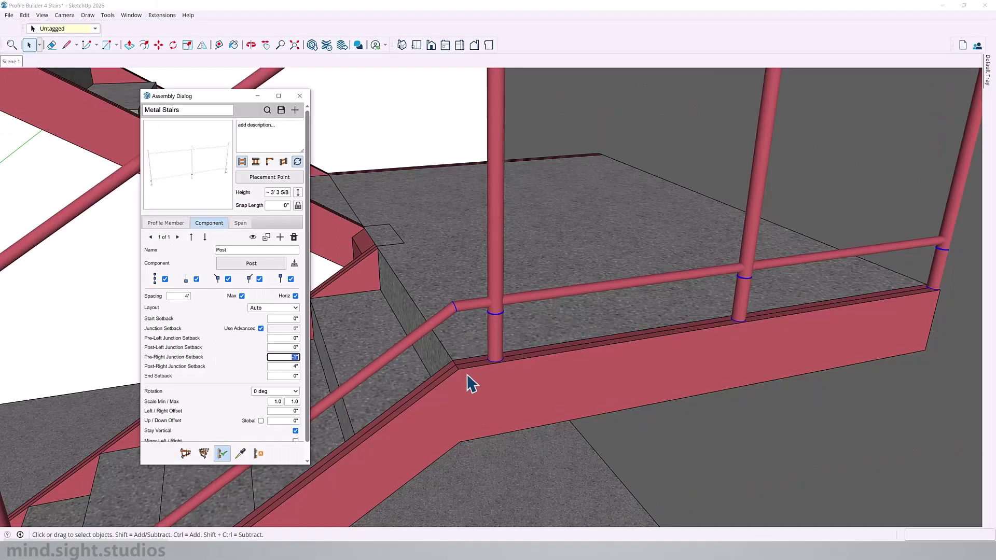
pyautogui.moveTo(504, 360); pyautogui.dragTo(572, 354, button='middle')
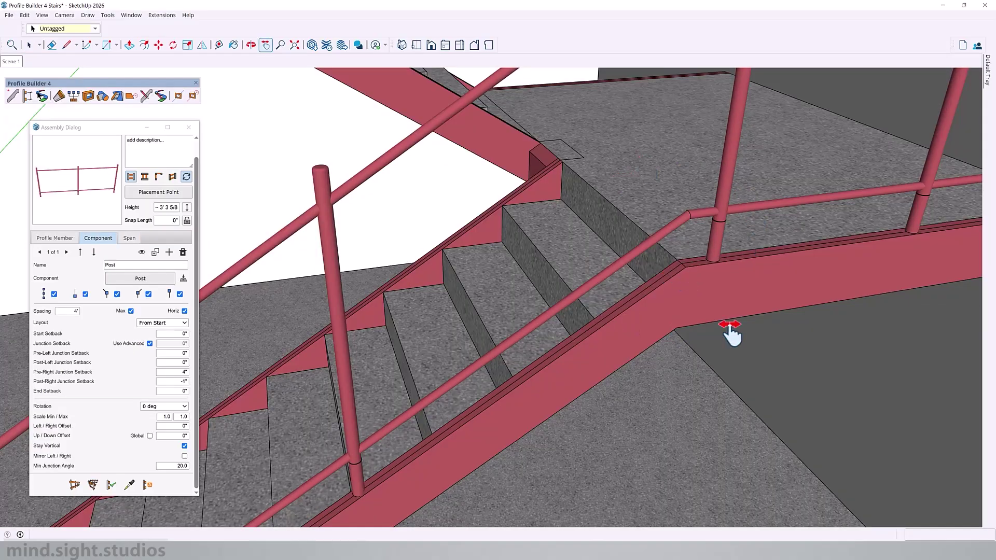
# Step: Build the Metal Stairs assembly along the path on the outer stringer of the next flight up and its two landings
pyautogui.moveTo(576, 182); pyautogui.dragTo(542, 304, button='middle')
pyautogui.scroll(-1, 542, 311)
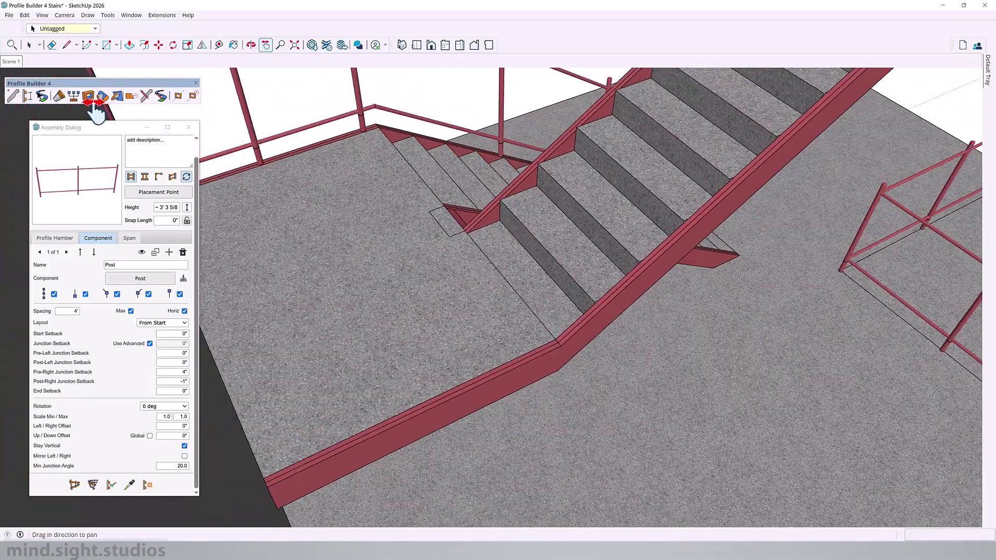
pyautogui.click(46, 101)
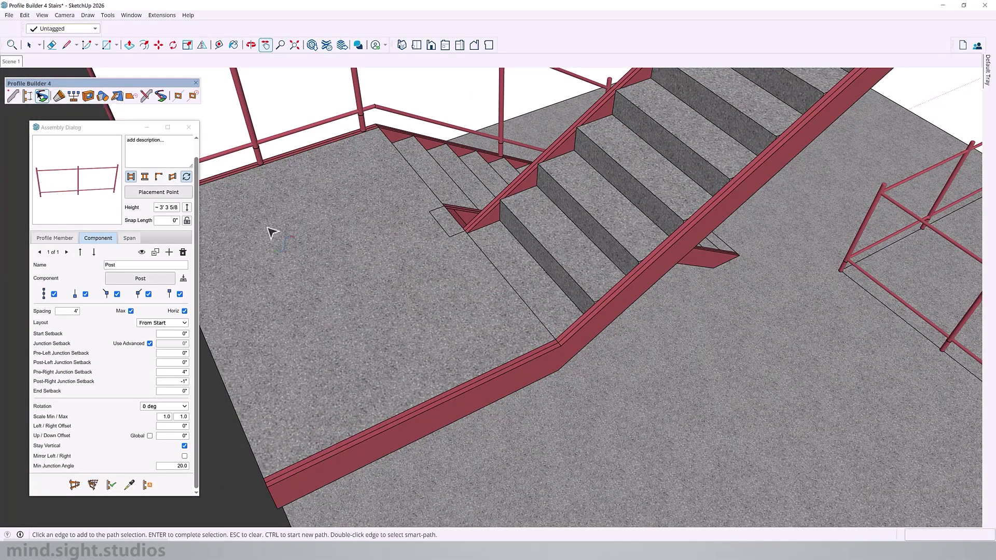
pyautogui.scroll(-3, 284, 482)
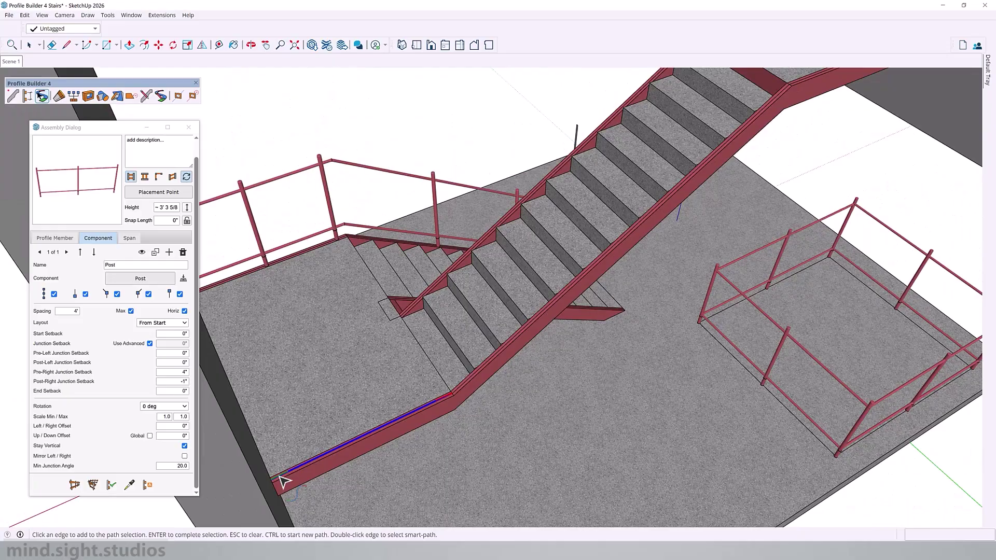
pyautogui.scroll(5, 791, 151)
pyautogui.scroll(2, 797, 164)
pyautogui.doubleClick(797, 163)
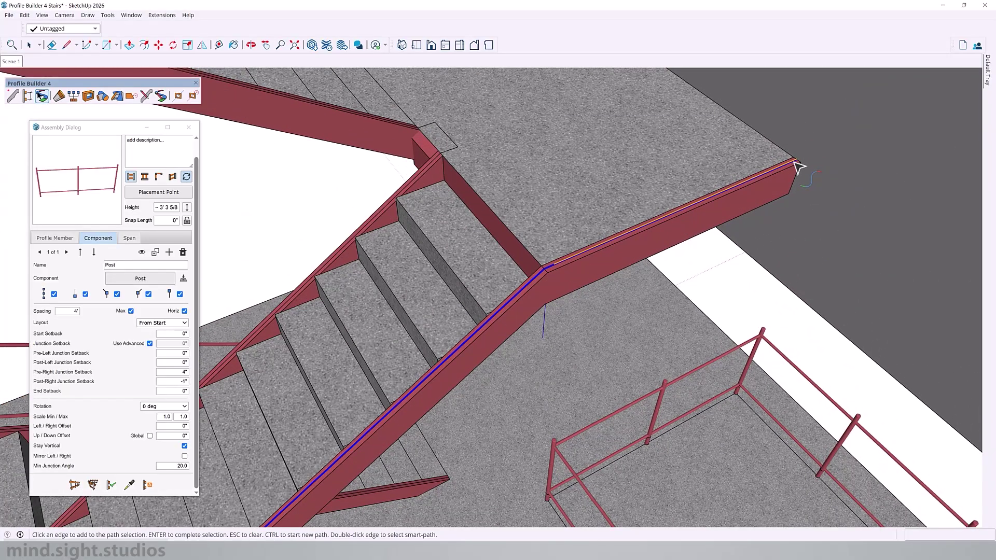
pyautogui.scroll(-2, 797, 165)
pyautogui.click(795, 164)
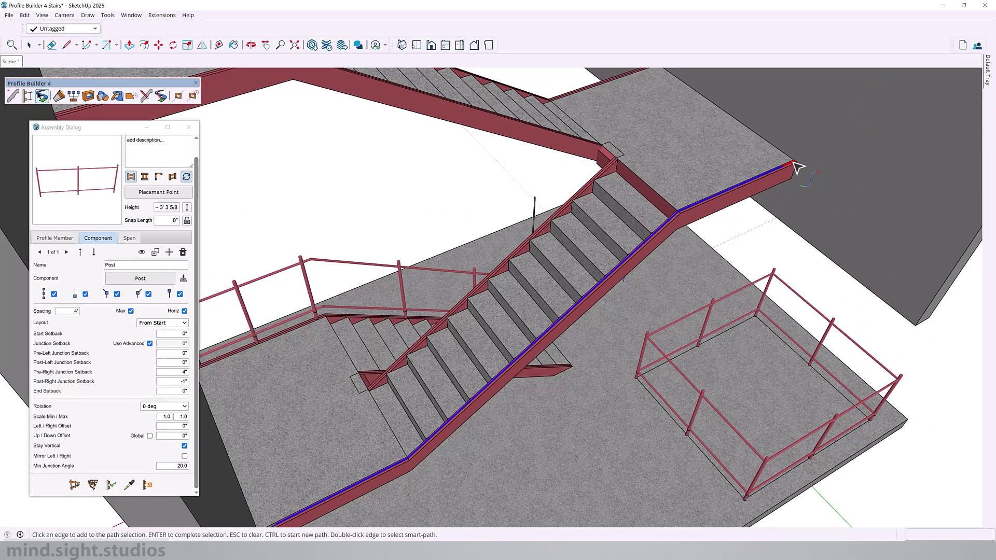
pyautogui.click(93, 485)
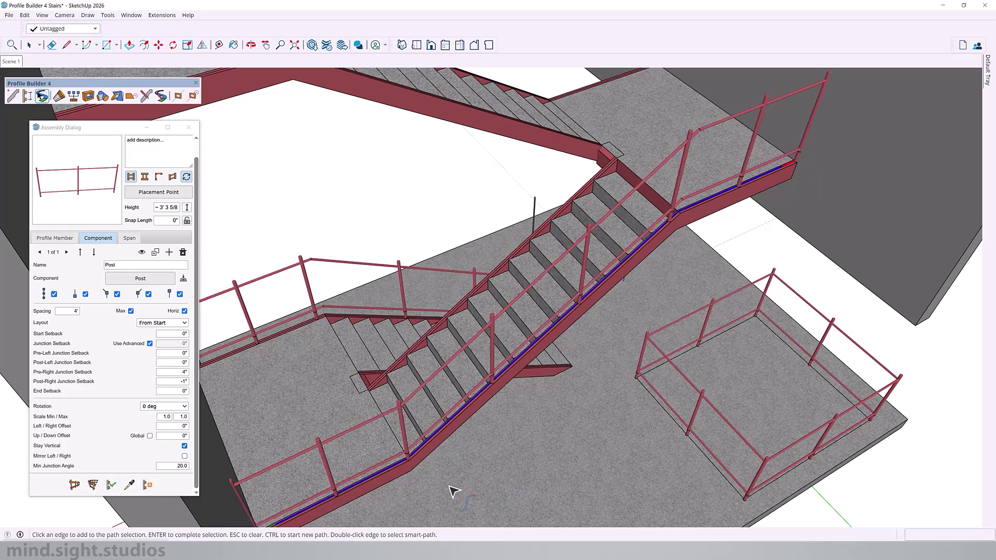
# Step: Set the Post component's Pre-Left Junction Setback to 4" and Post-Left Junction Setback to -1", and apply them to the new railing
pyautogui.scroll(2, 408, 486)
pyautogui.scroll(4, 408, 486)
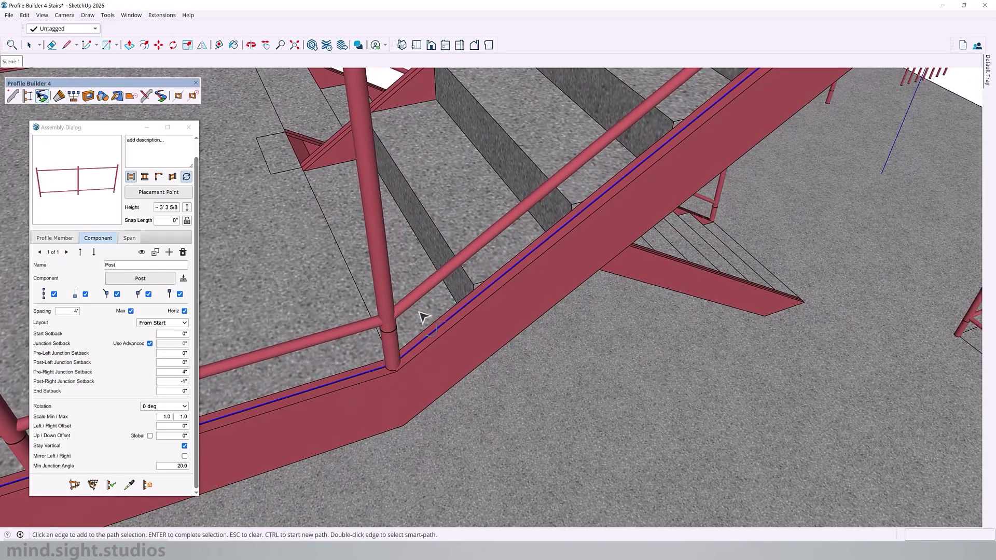
pyautogui.scroll(-3, 381, 406)
pyautogui.scroll(3, 436, 379)
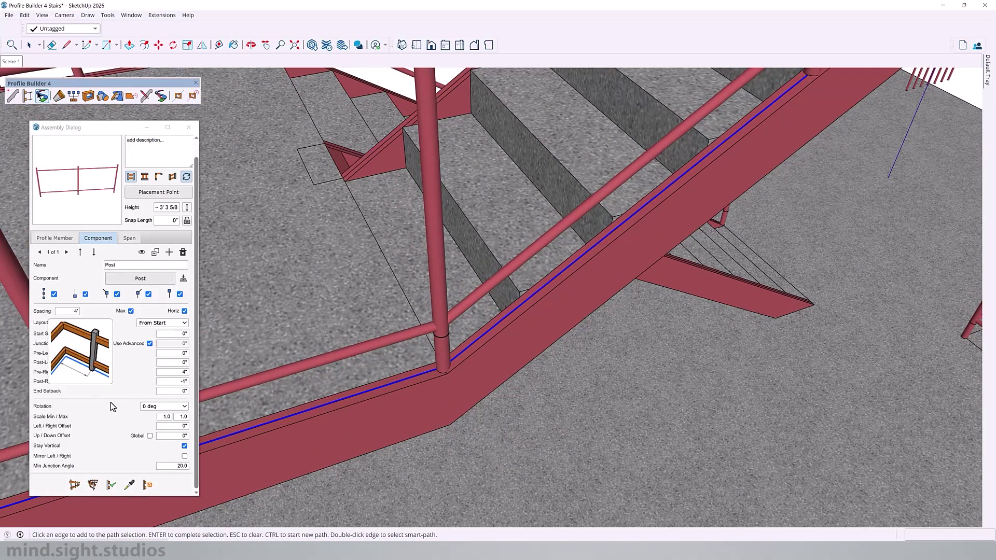
pyautogui.moveTo(400, 369); pyautogui.dragTo(436, 357, button='middle')
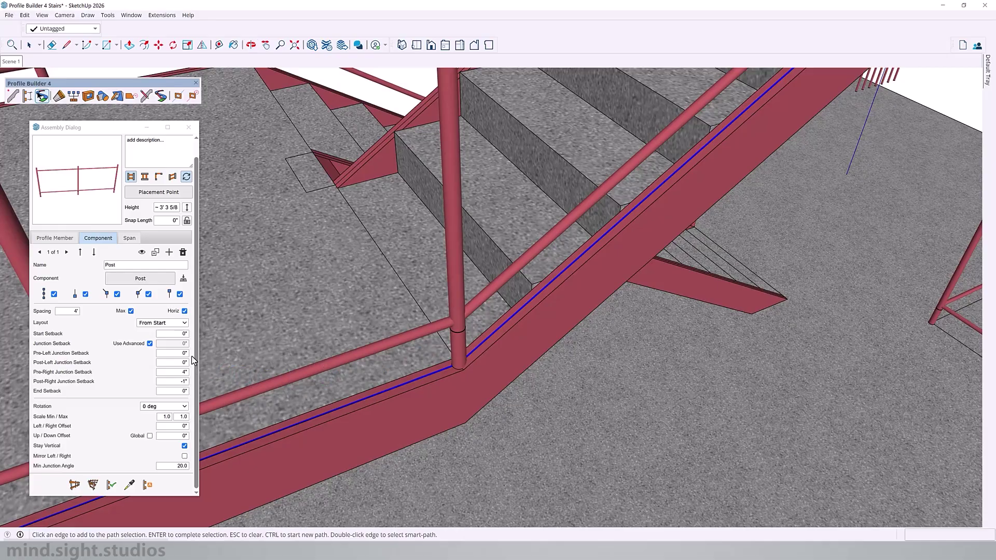
pyautogui.click(173, 362)
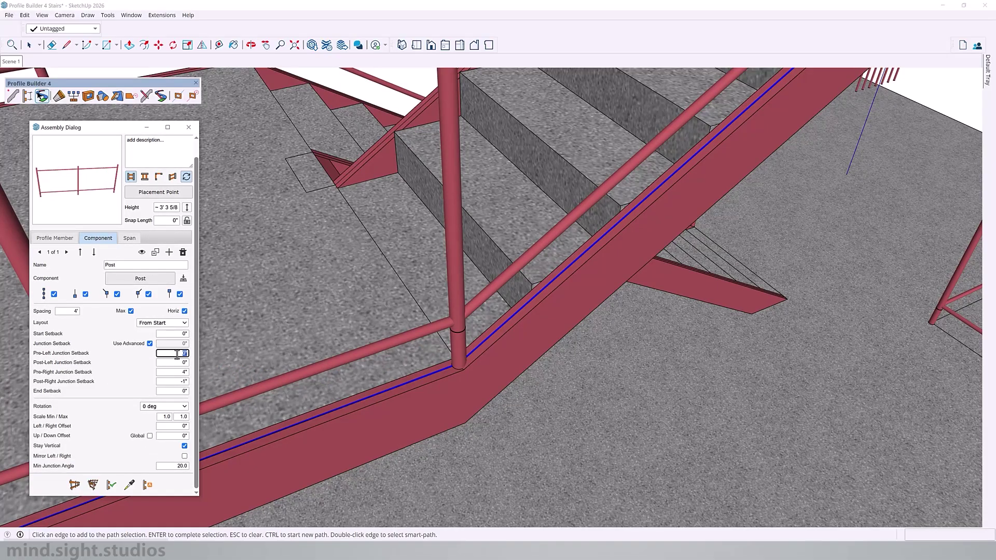
pyautogui.press('Tab')
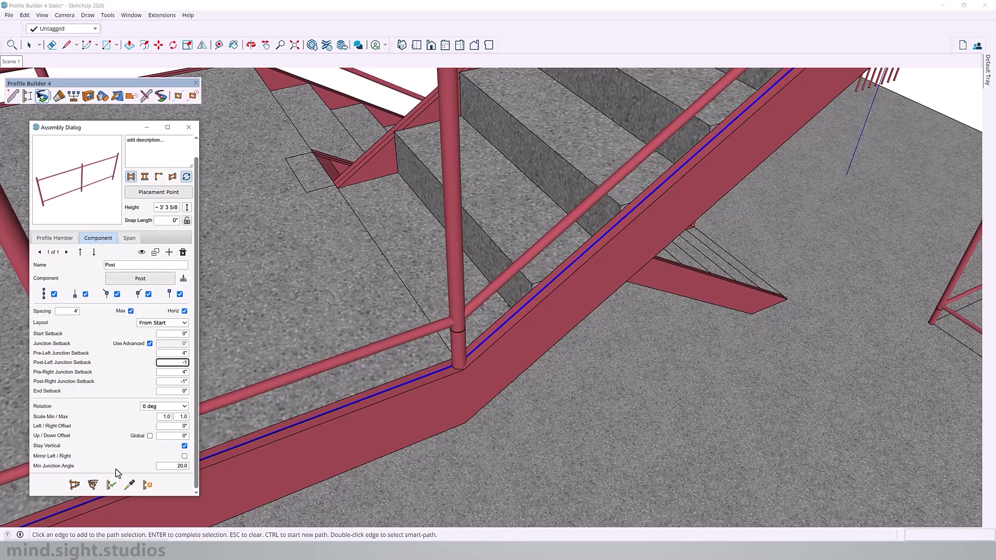
pyautogui.write('-1')
pyautogui.click(112, 485)
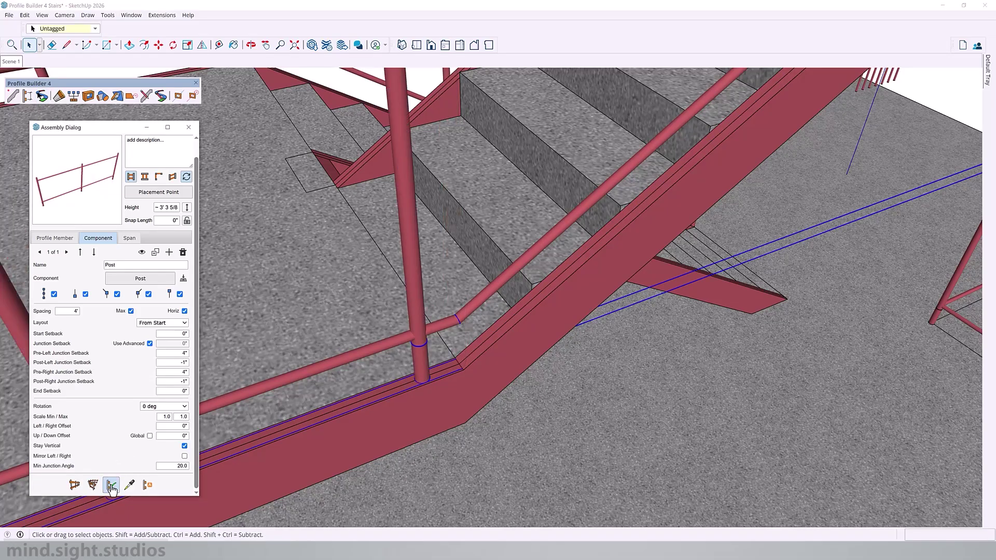
# Step: Examine how the posts sit at the lower and upper bends of the updated flight railing
pyautogui.scroll(-3, 385, 355)
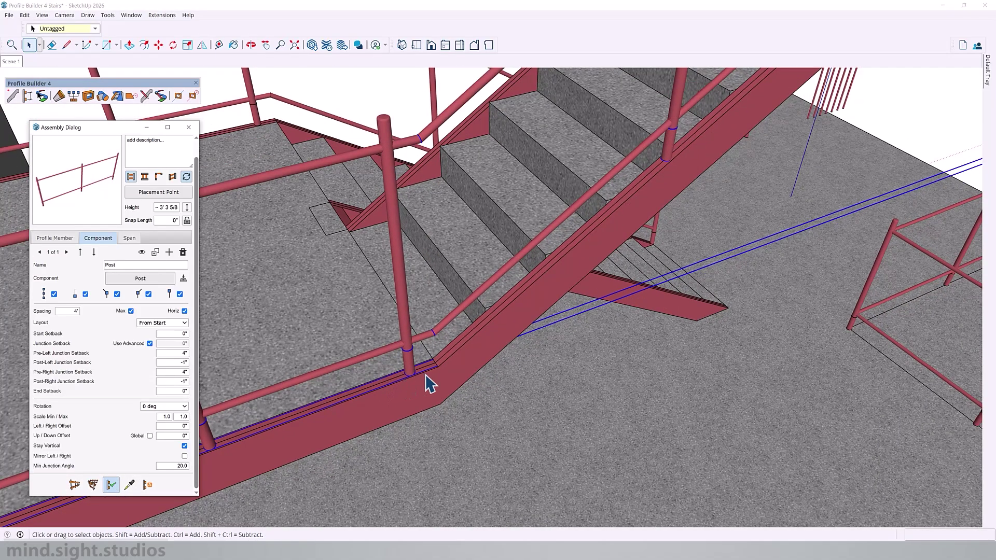
pyautogui.scroll(-5, 540, 338)
pyautogui.scroll(5, 746, 127)
pyautogui.keyDown('shift'); pyautogui.moveTo(605, 211); pyautogui.dragTo(544, 238, button='middle'); pyautogui.keyUp('shift')
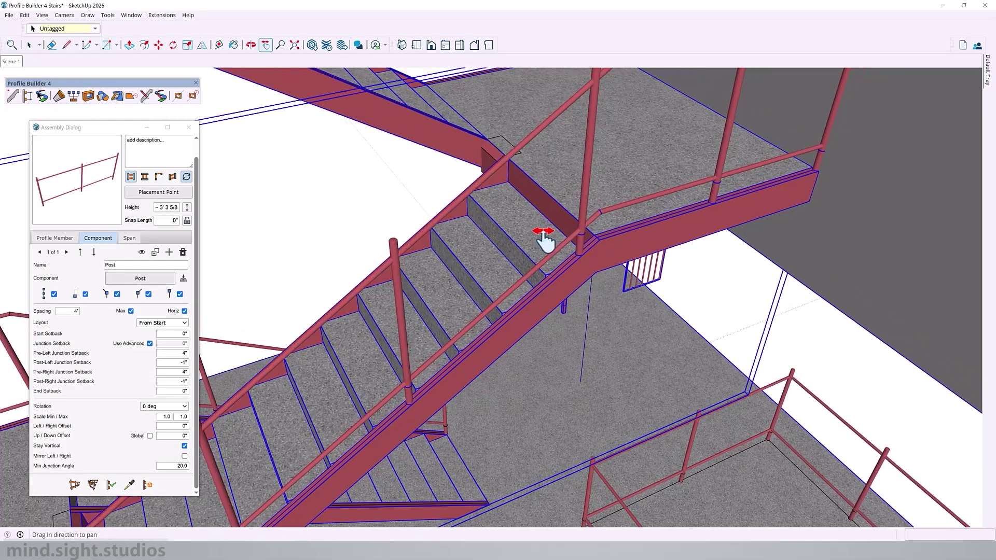
pyautogui.scroll(6, 544, 239)
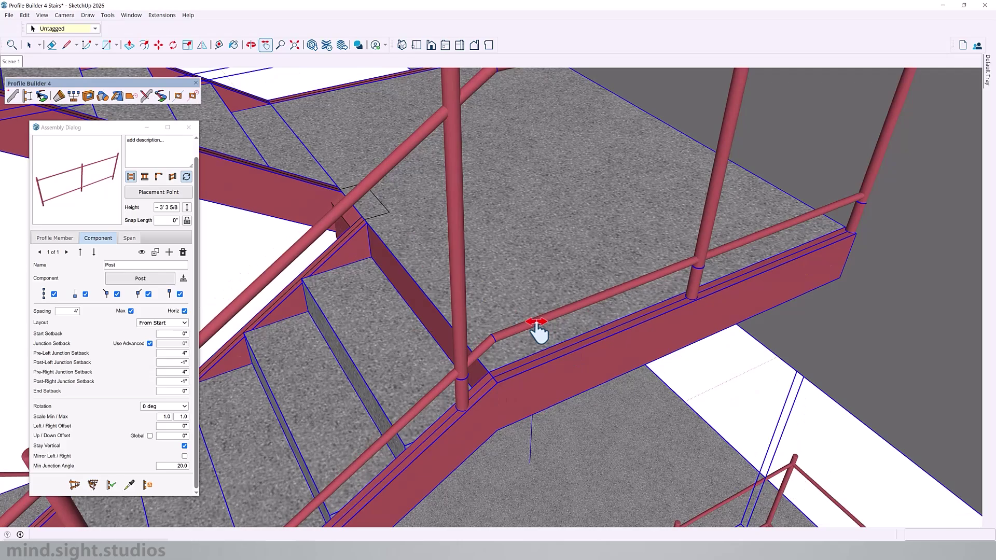
# Step: Set the Post component's Post-Right Junction Setback to 4" and Pre-Right Junction Setback to -1", and apply them to the flight's railing
pyautogui.click(178, 383)
pyautogui.write('4')
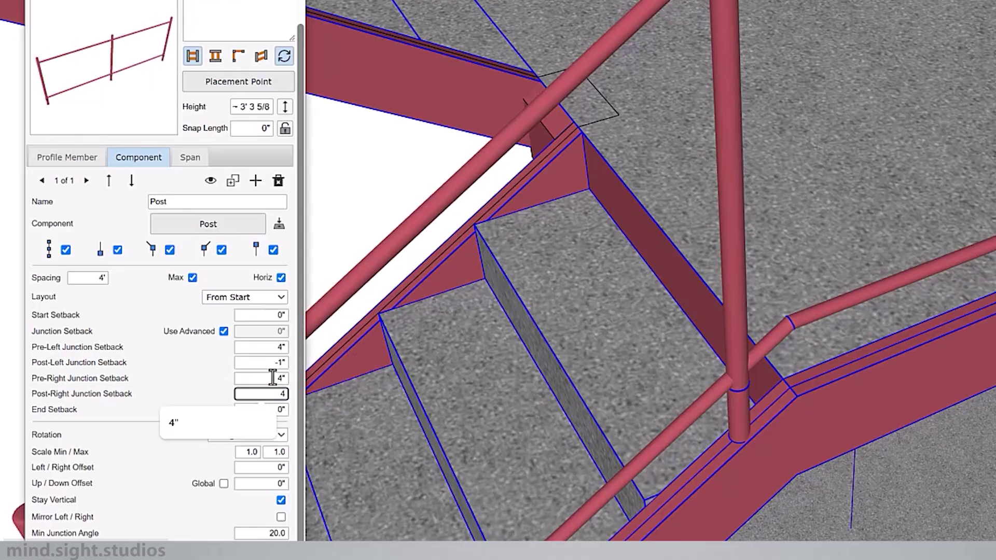
pyautogui.click(272, 377)
pyautogui.write('-1')
pyautogui.press('Return')
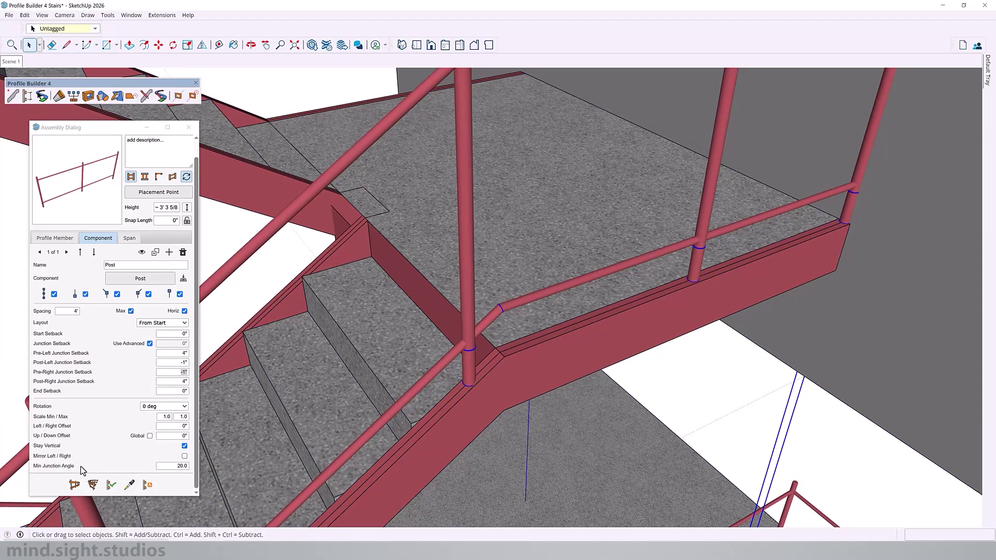
pyautogui.click(113, 486)
pyautogui.scroll(-6, 511, 322)
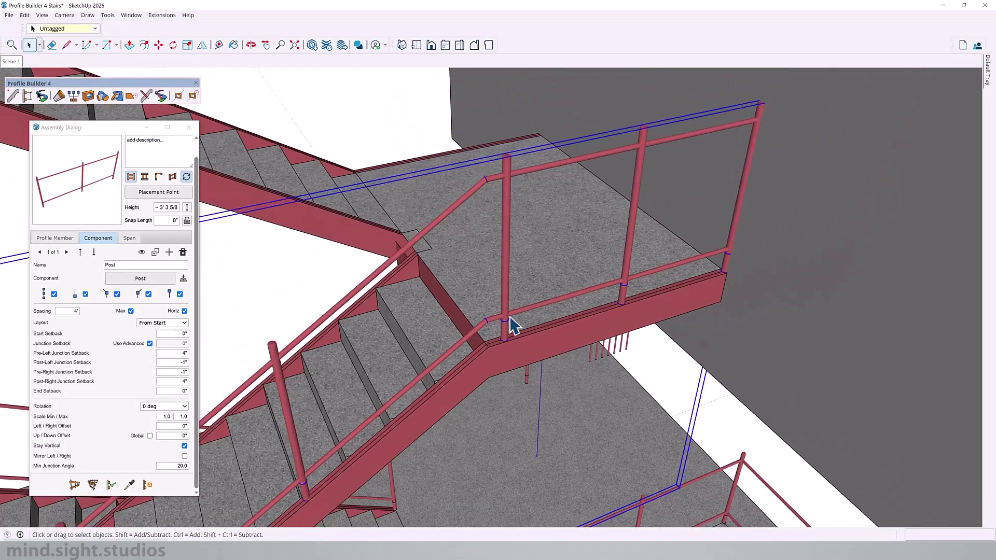
# Step: Move the short path edge at the upper landing's inner turn back onto the corner of the stringer
pyautogui.moveTo(510, 291); pyautogui.dragTo(669, 207, button='middle')
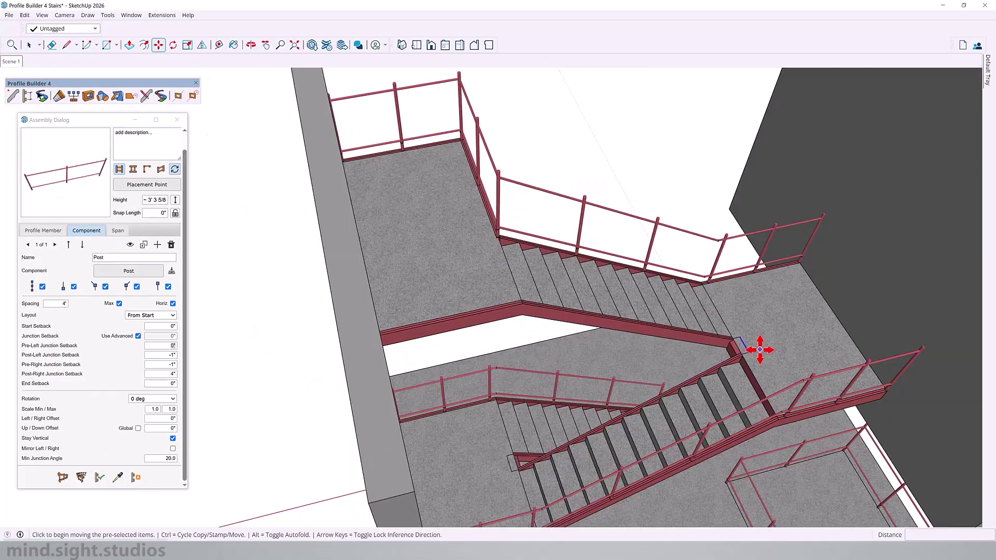
pyautogui.press('space')
pyautogui.scroll(3, 747, 343)
pyautogui.scroll(5, 744, 330)
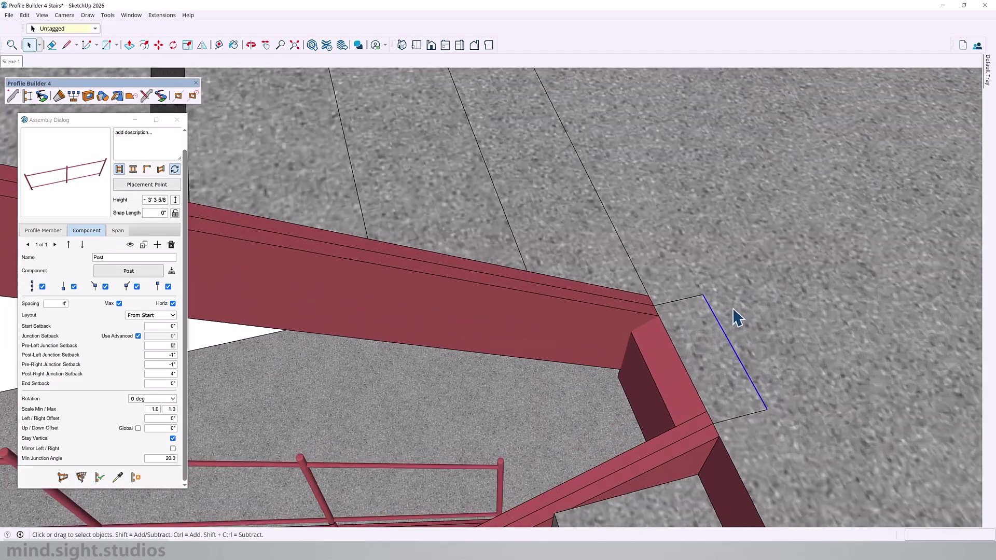
pyautogui.press('m')
pyautogui.click(751, 285)
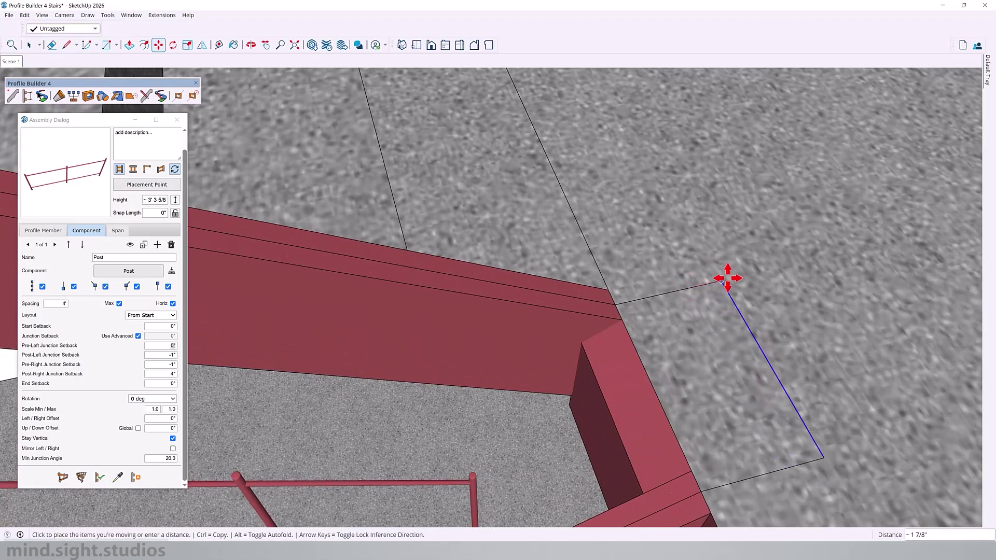
pyautogui.click(617, 303)
# Step: Move the short path edge at the lower landing's inner turn onto the end of the inner stringer
pyautogui.scroll(-5, 742, 280)
pyautogui.scroll(-2, 817, 283)
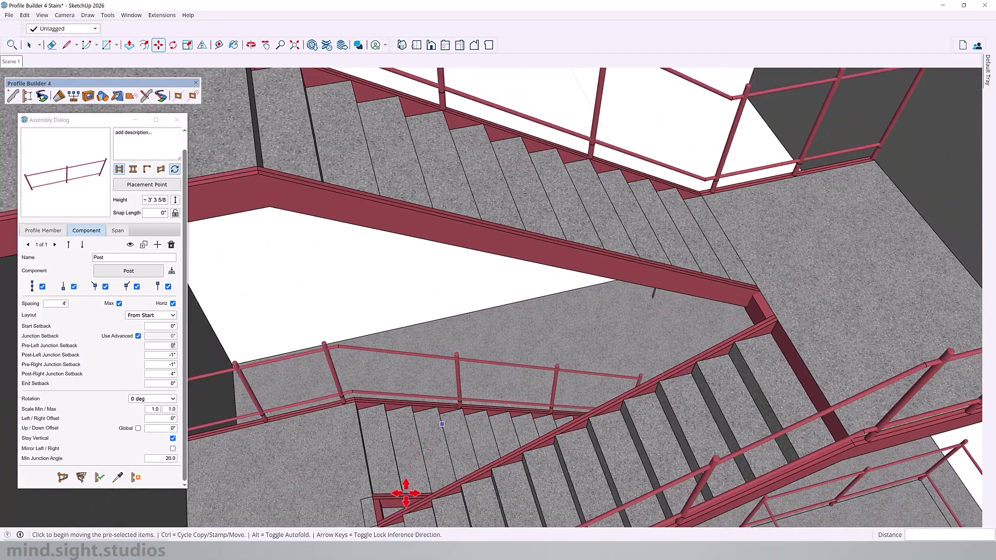
pyautogui.scroll(5, 389, 494)
pyautogui.keyDown('shift'); pyautogui.moveTo(376, 493); pyautogui.dragTo(553, 306, button='middle'); pyautogui.keyUp('shift')
pyautogui.scroll(2, 474, 394)
pyautogui.press('space')
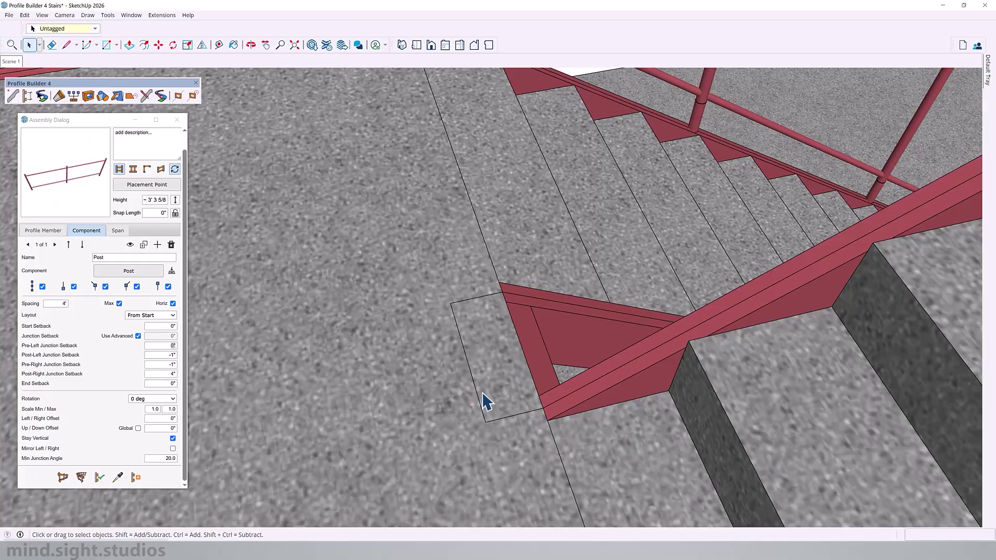
pyautogui.press('m')
pyautogui.click(485, 422)
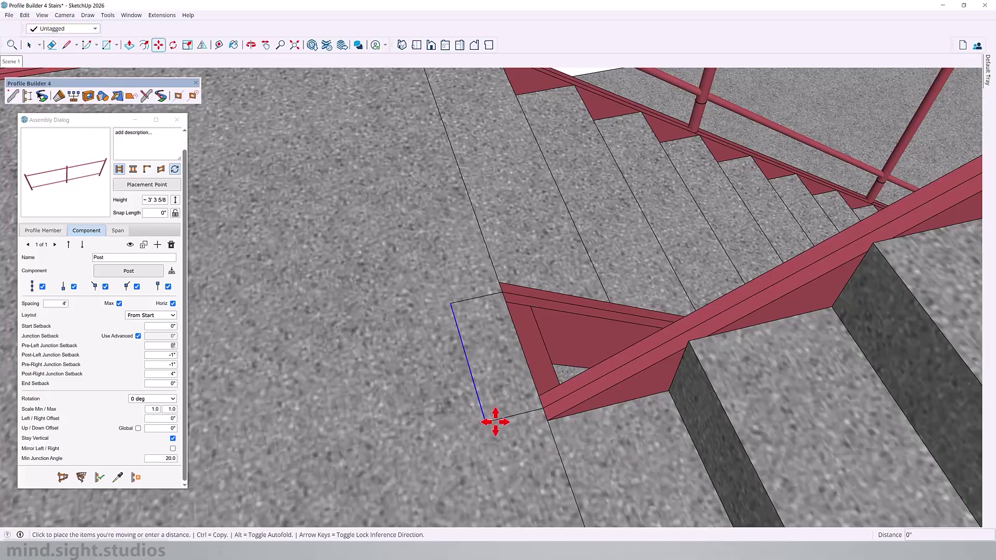
pyautogui.click(543, 408)
pyautogui.press('space')
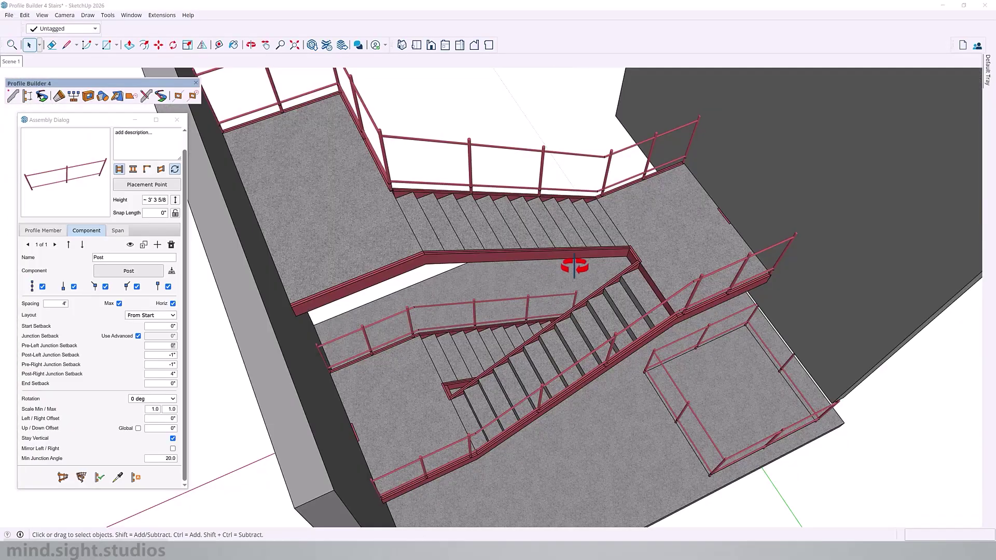
# Step: Build the Metal Stairs assembly along the inner stringer path running through both flights and the upper landing
pyautogui.moveTo(574, 266)
pyautogui.mouseDown(button='middle')
pyautogui.moveTo(625, 260)
pyautogui.moveTo(574, 260)
pyautogui.mouseUp(button='middle')
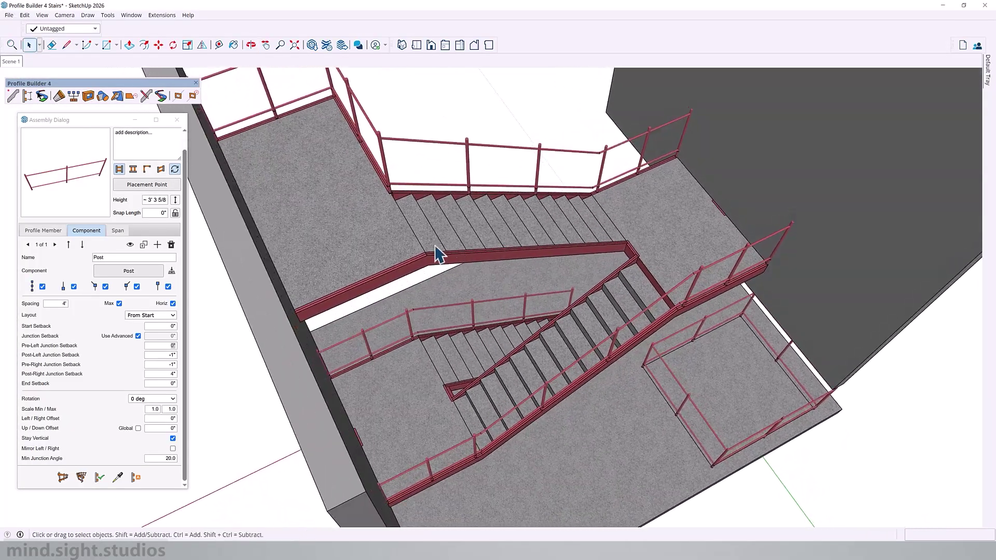
pyautogui.scroll(2, 413, 263)
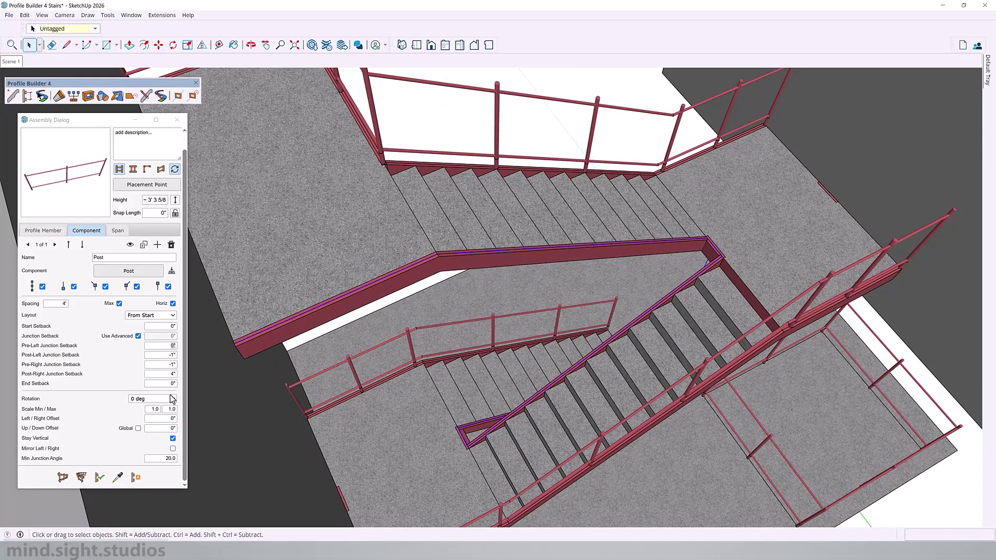
pyautogui.click(81, 477)
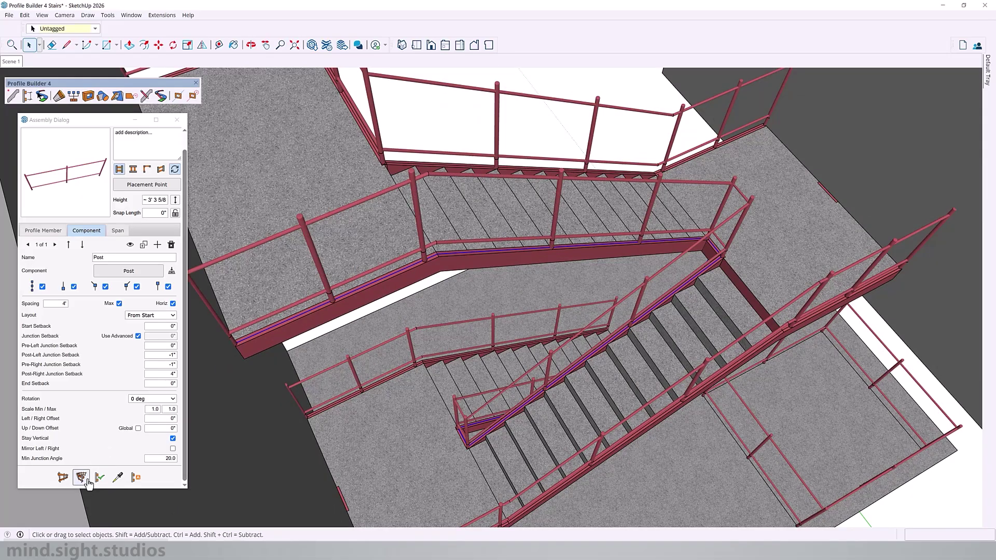
# Step: Examine the new inner railing along both flights and around the tight landing turns
pyautogui.moveTo(642, 322); pyautogui.dragTo(493, 278, button='middle')
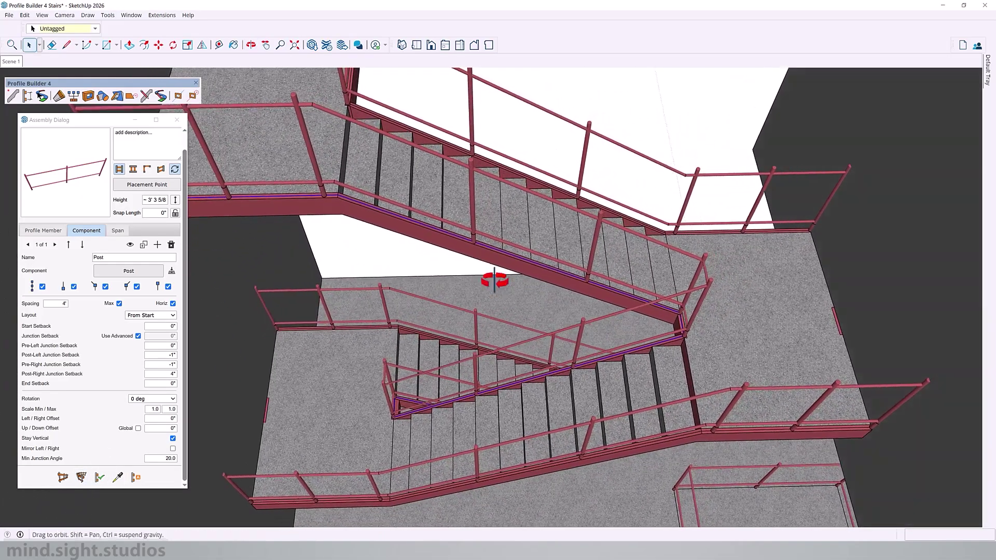
pyautogui.scroll(3, 591, 351)
pyautogui.moveTo(426, 423); pyautogui.dragTo(506, 479, button='middle')
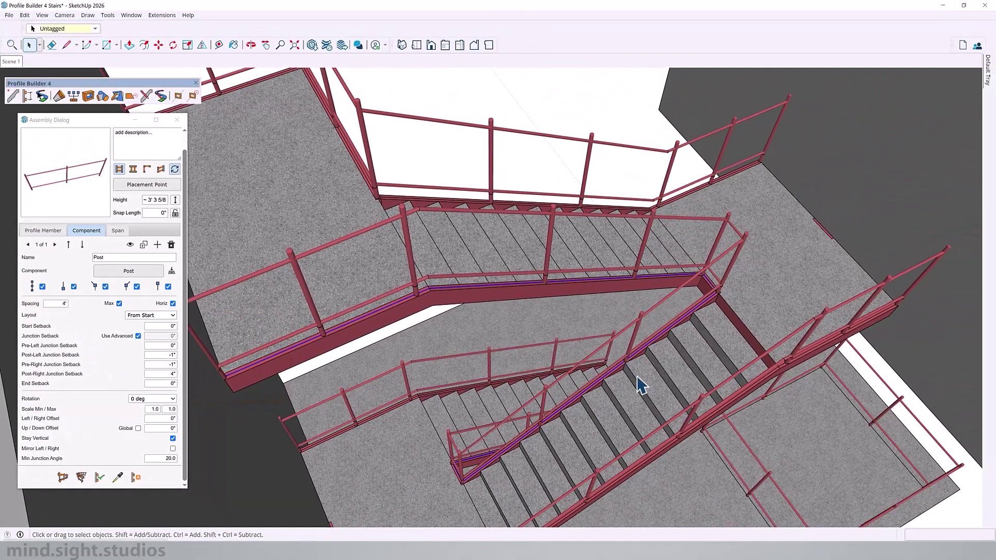
pyautogui.moveTo(642, 385); pyautogui.dragTo(472, 240, button='middle')
pyautogui.scroll(5, 435, 414)
pyautogui.moveTo(436, 413); pyautogui.dragTo(369, 287, button='middle')
pyautogui.scroll(-2, 389, 332)
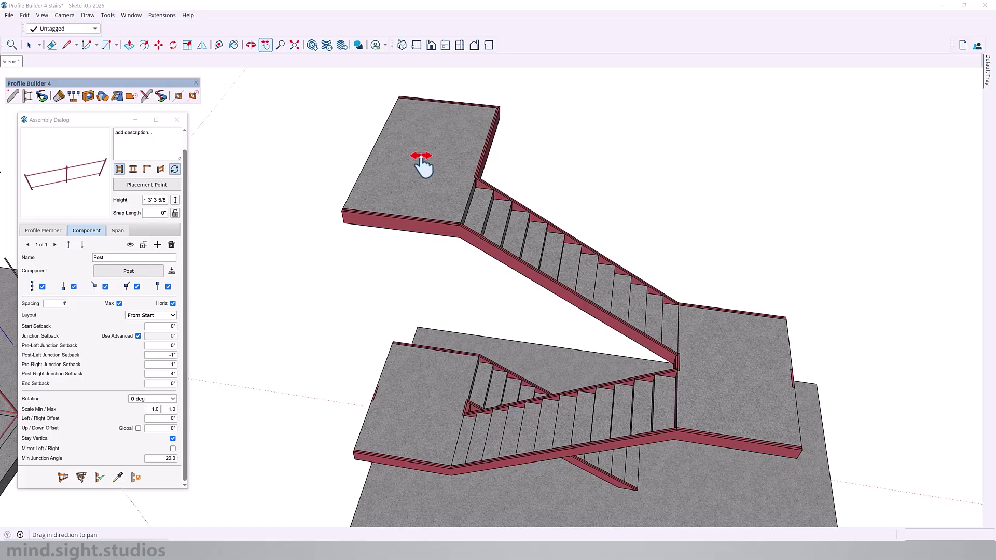
# Step: Build the Metal Stairs assembly along the whole connected stringer and landing path of the staircase copy without railings
pyautogui.moveTo(420, 161); pyautogui.dragTo(466, 229, button='middle')
pyautogui.scroll(3, 461, 262)
pyautogui.press('space')
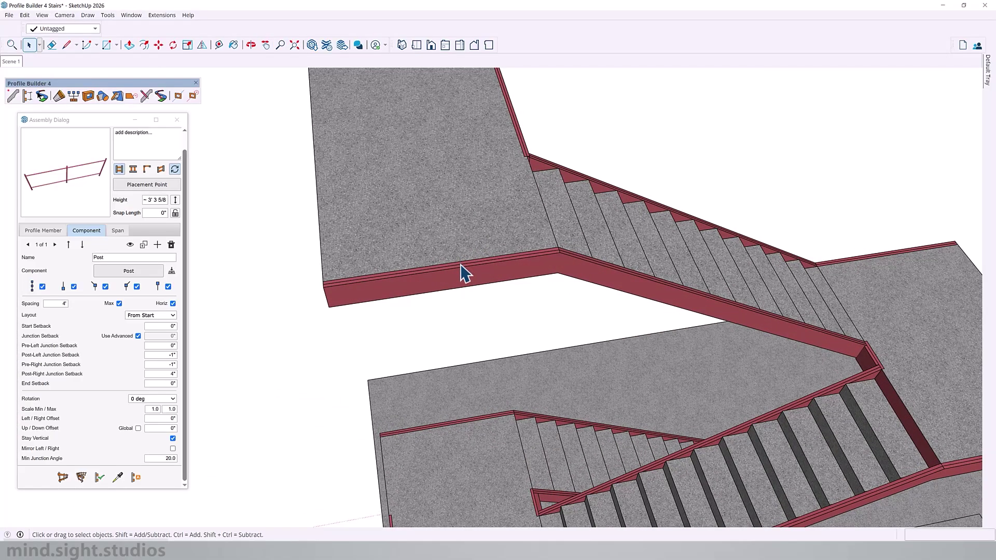
pyautogui.click(464, 273)
pyautogui.scroll(-3, 442, 211)
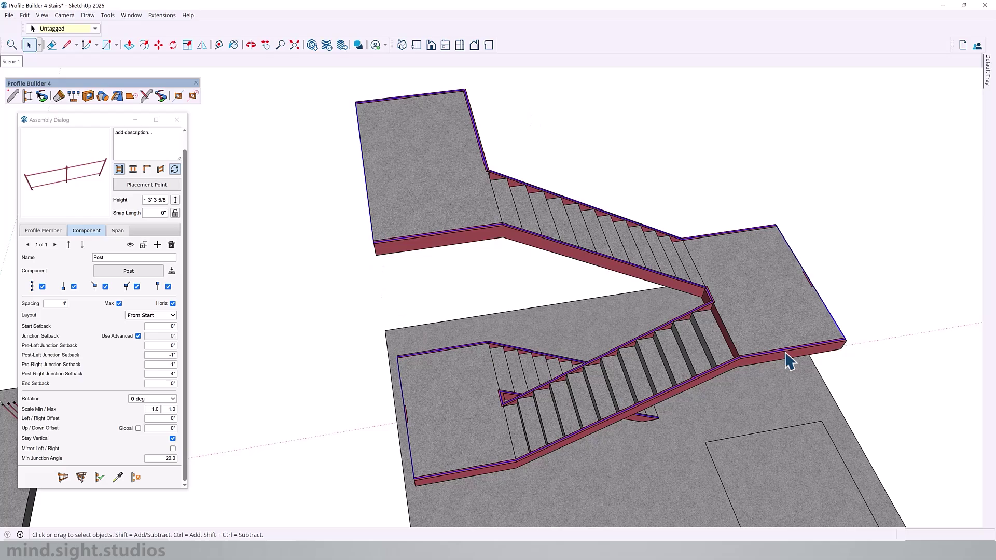
pyautogui.click(83, 474)
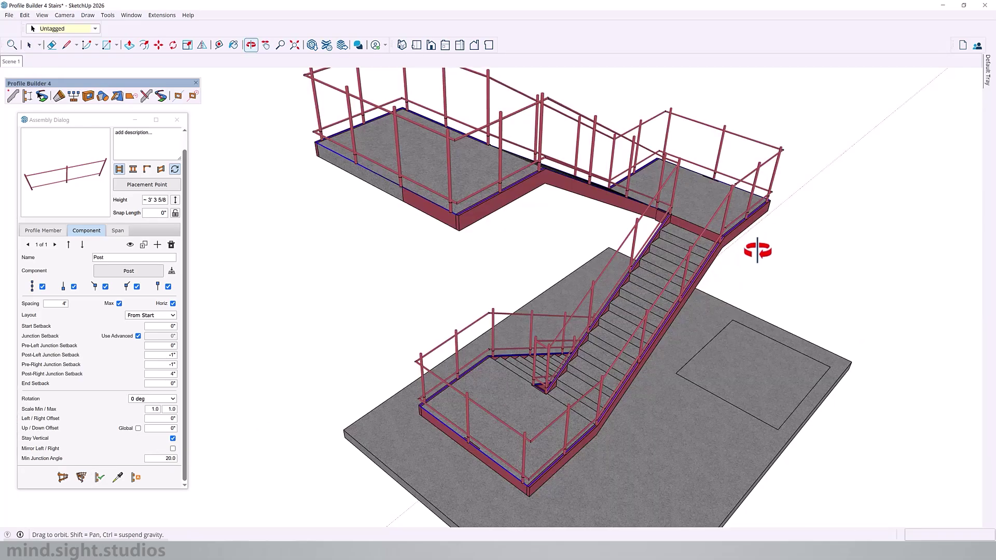
# Step: Examine the full railing of the staircase copy from several sides, including the posts at the inner landing turn
pyautogui.moveTo(757, 251); pyautogui.dragTo(620, 258, button='middle')
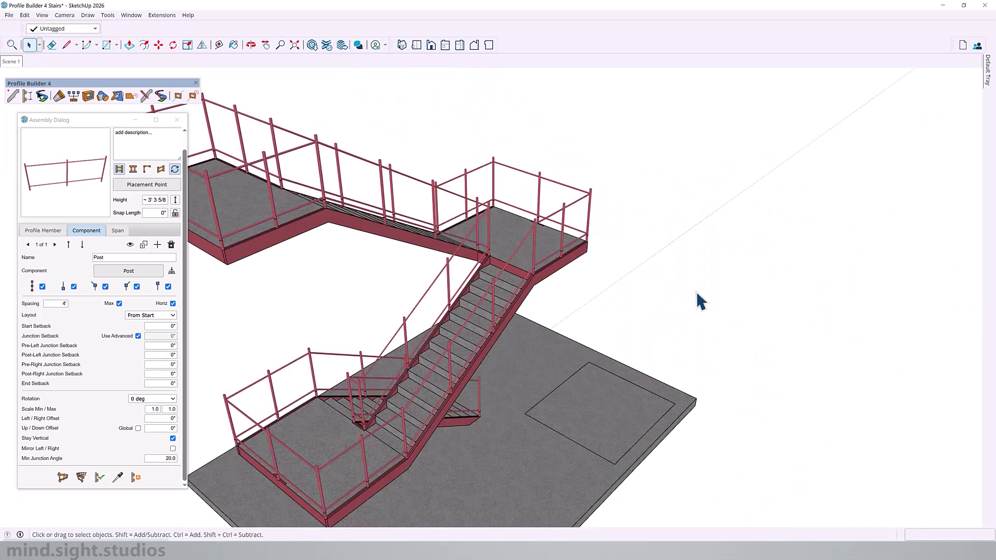
pyautogui.moveTo(697, 296); pyautogui.dragTo(589, 304, button='middle')
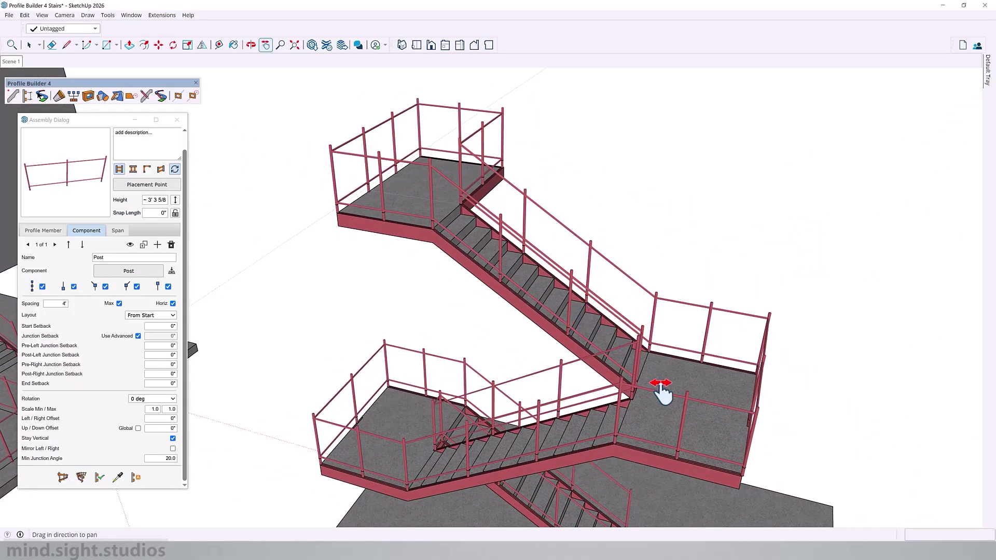
pyautogui.moveTo(663, 389); pyautogui.dragTo(453, 421, button='middle')
pyautogui.scroll(3, 411, 469)
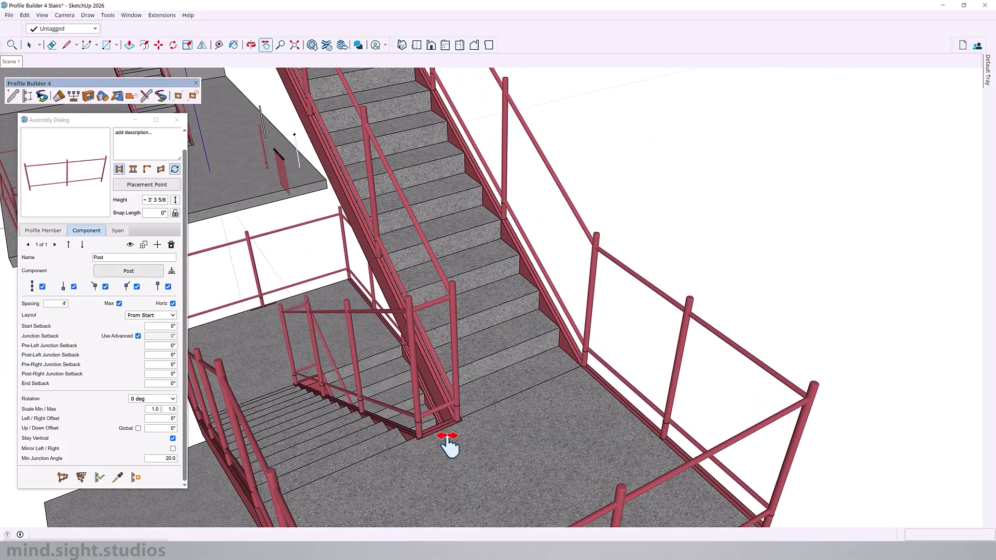
pyautogui.scroll(-5, 518, 340)
pyautogui.moveTo(518, 340); pyautogui.dragTo(594, 259, button='middle')
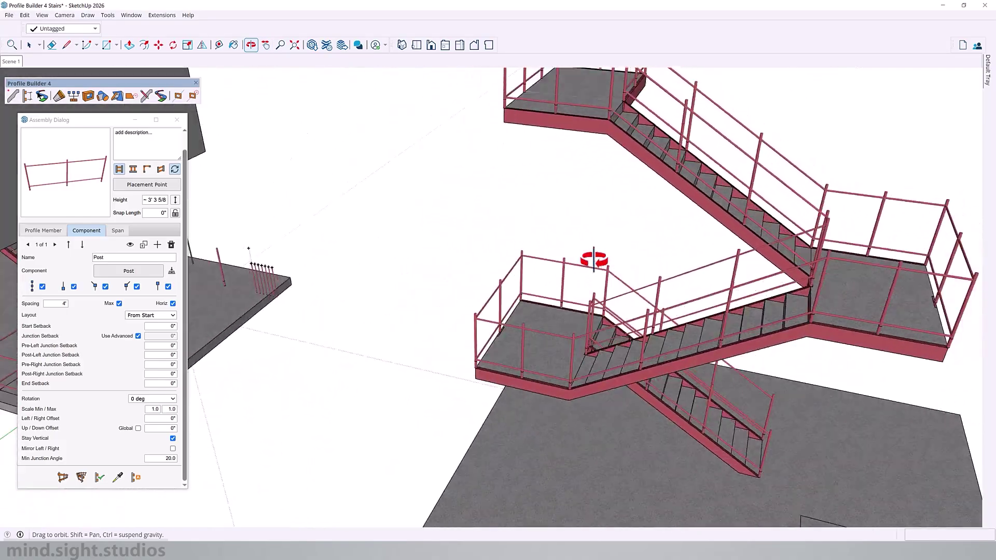
pyautogui.moveTo(594, 260); pyautogui.dragTo(333, 334)
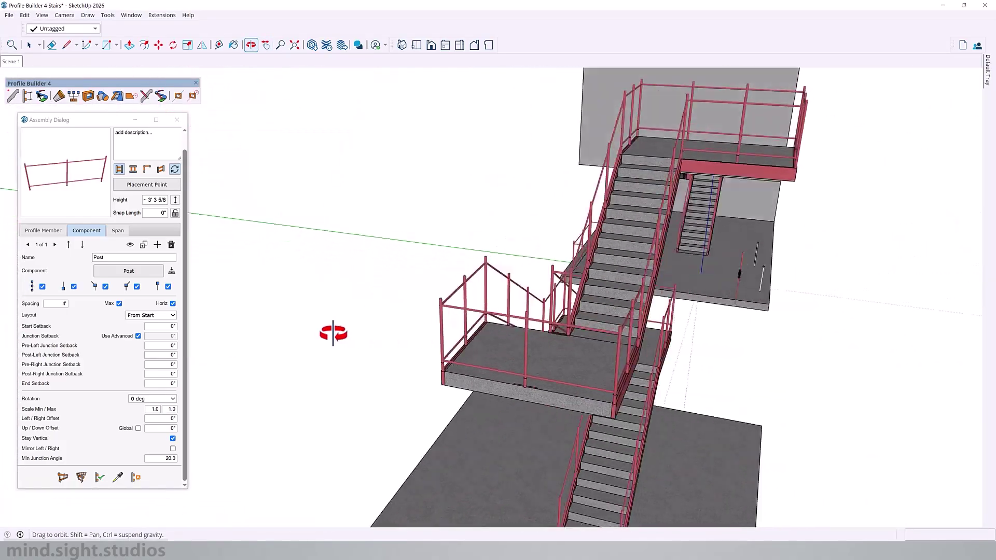
pyautogui.moveTo(333, 334); pyautogui.dragTo(243, 332, button='middle')
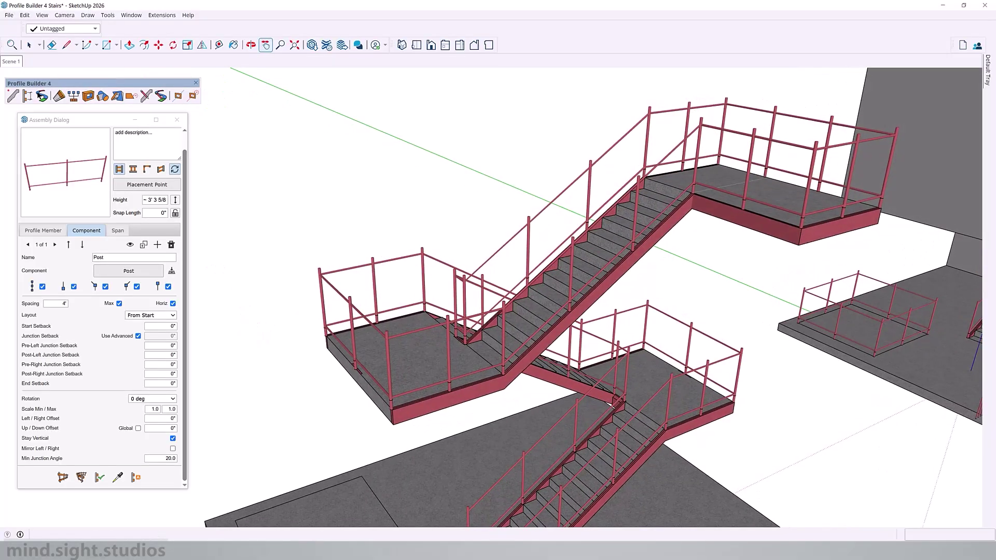
pyautogui.moveTo(243, 329); pyautogui.dragTo(612, 335, button='middle')
pyautogui.scroll(3, 569, 399)
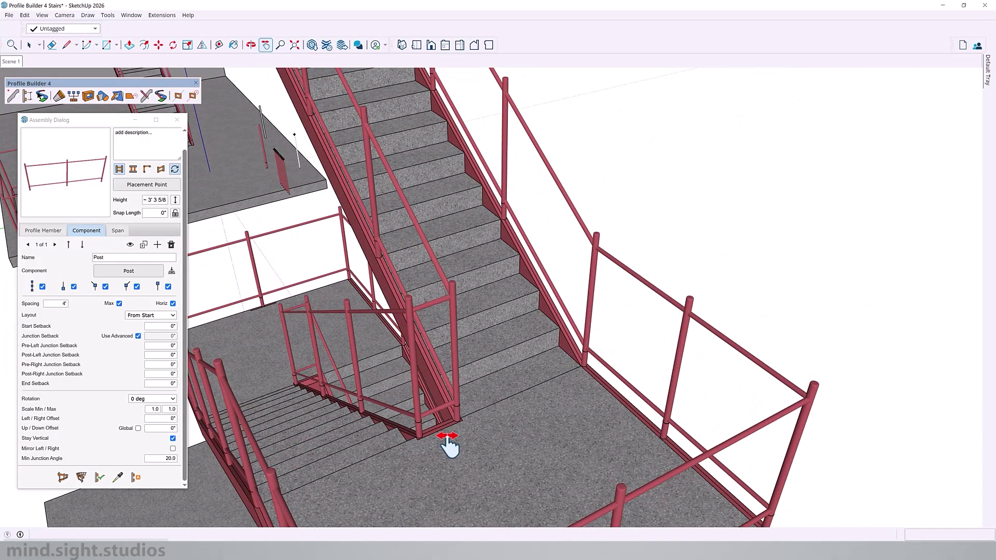
pyautogui.scroll(-10, 763, 249)
pyautogui.moveTo(763, 249); pyautogui.dragTo(620, 257, button='middle')
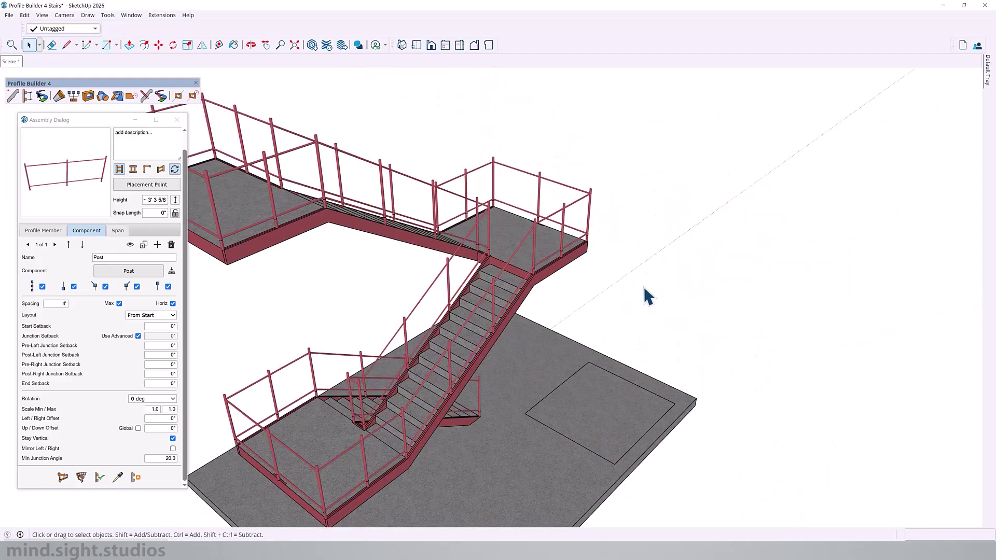
pyautogui.scroll(-1, 567, 259)
pyautogui.keyDown('shift'); pyautogui.moveTo(567, 259); pyautogui.dragTo(391, 277, button='middle'); pyautogui.keyUp('shift')
pyautogui.keyDown('shift'); pyautogui.moveTo(578, 341); pyautogui.dragTo(578, 329, button='middle'); pyautogui.keyUp('shift')
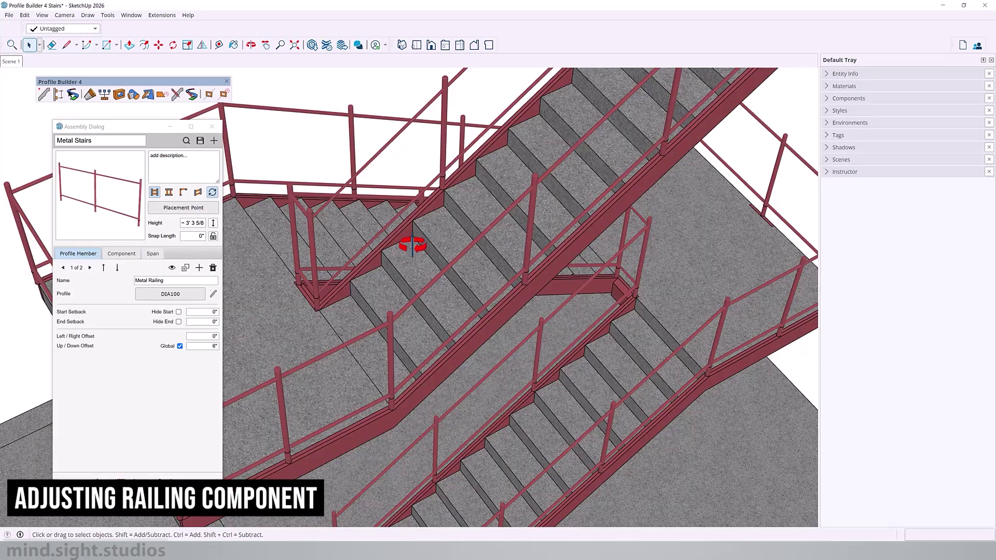
# Step: Examine how the top rails meet the two posts at the inner landing turn
pyautogui.moveTo(409, 240); pyautogui.dragTo(486, 238, button='middle')
pyautogui.scroll(6, 324, 215)
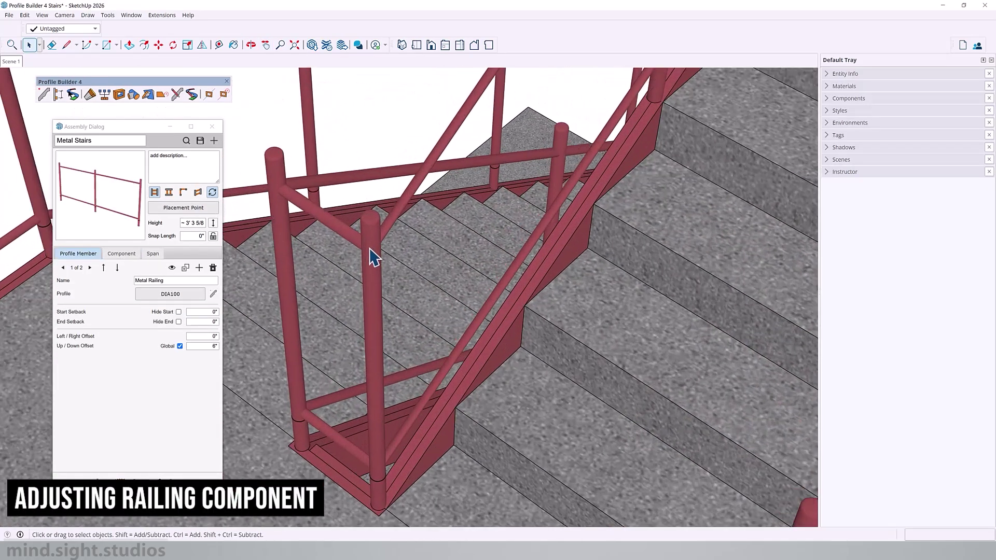
pyautogui.scroll(1, 370, 250)
pyautogui.moveTo(373, 265); pyautogui.dragTo(335, 249, button='middle')
pyautogui.scroll(2, 345, 224)
pyautogui.moveTo(389, 167); pyautogui.dragTo(400, 271, button='middle')
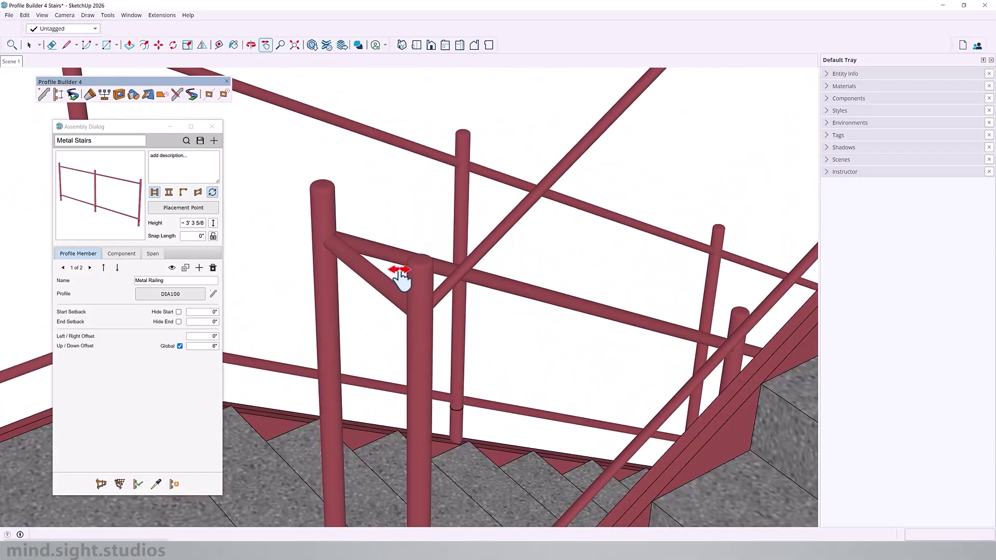
pyautogui.press('shift')
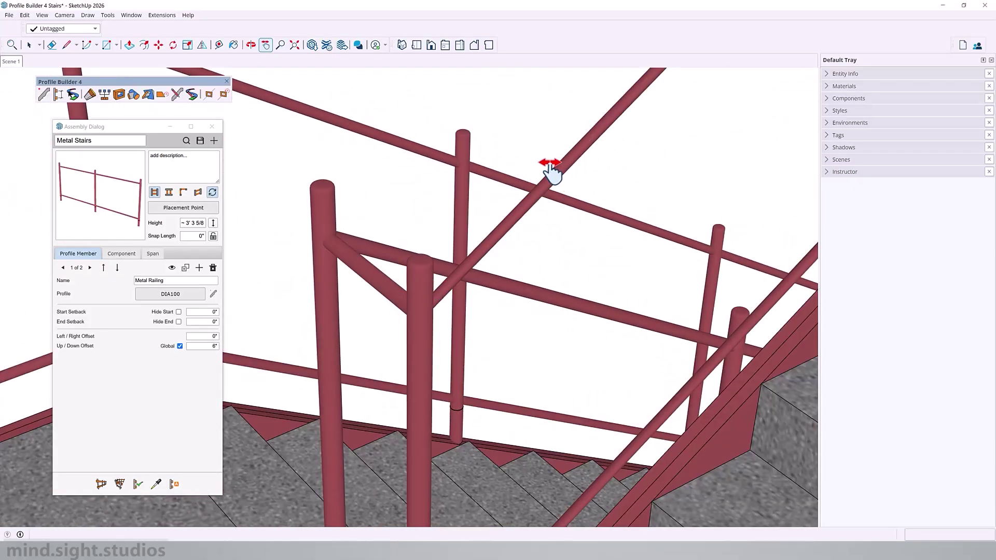
# Step: Set the extrude mode of the Metal Railing member's DIA100 profile to Follow Me
pyautogui.press('space')
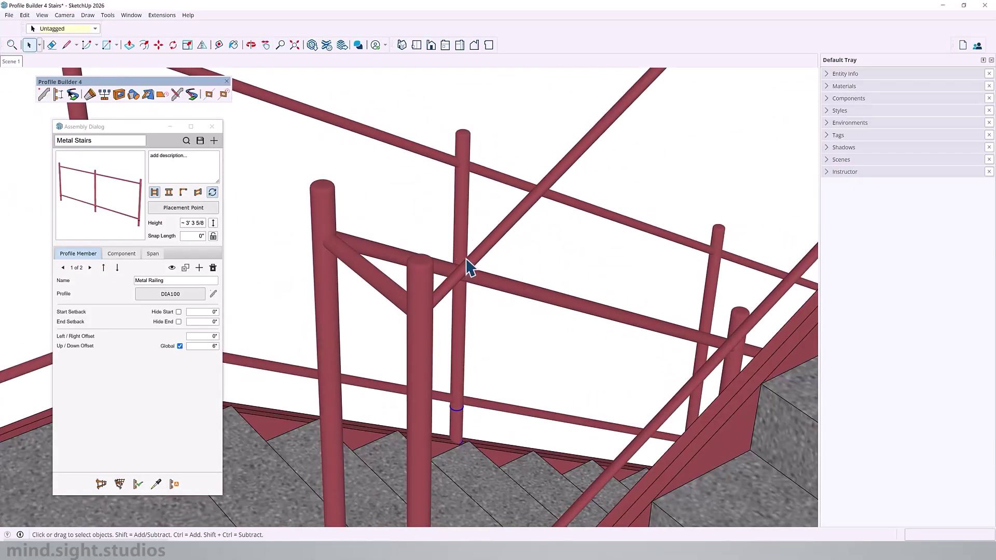
pyautogui.click(135, 486)
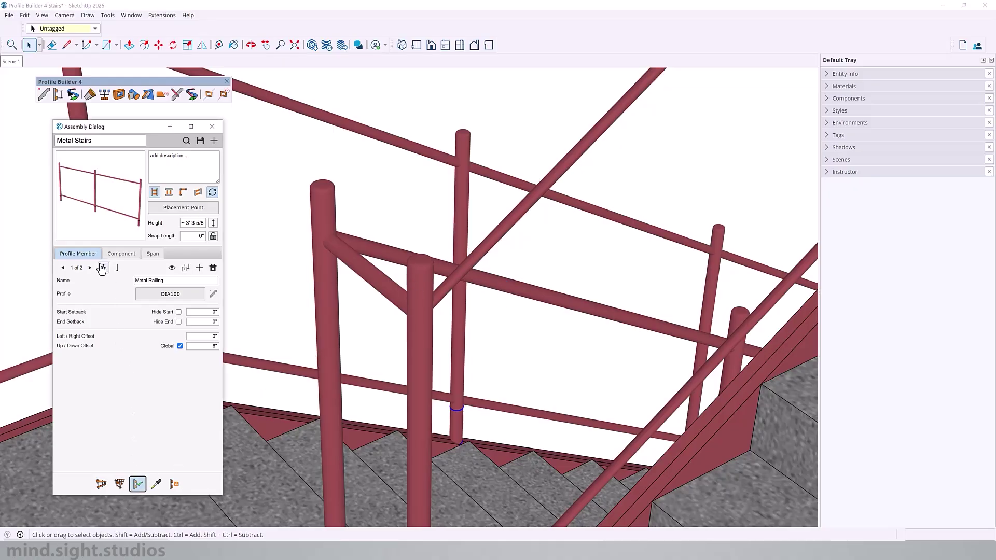
pyautogui.click(214, 294)
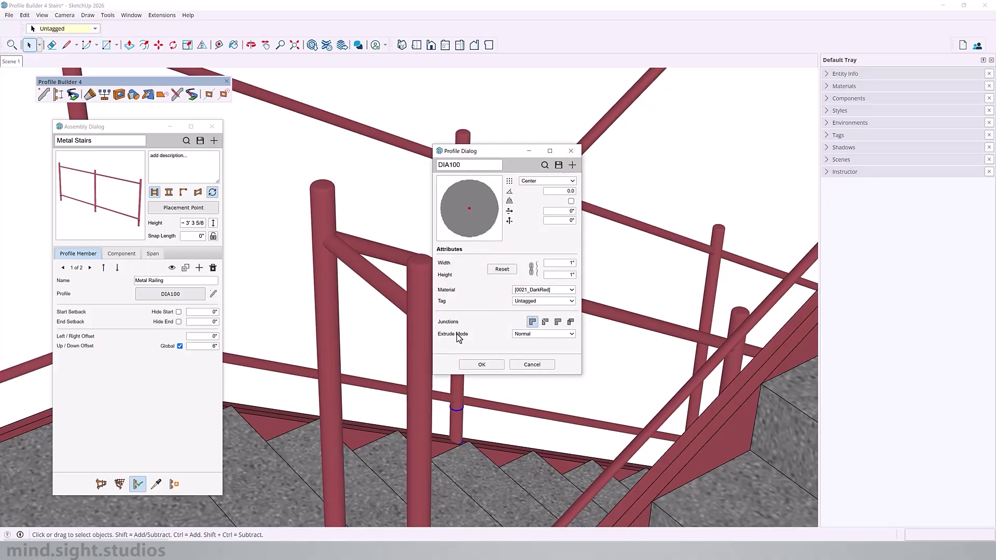
pyautogui.click(533, 335)
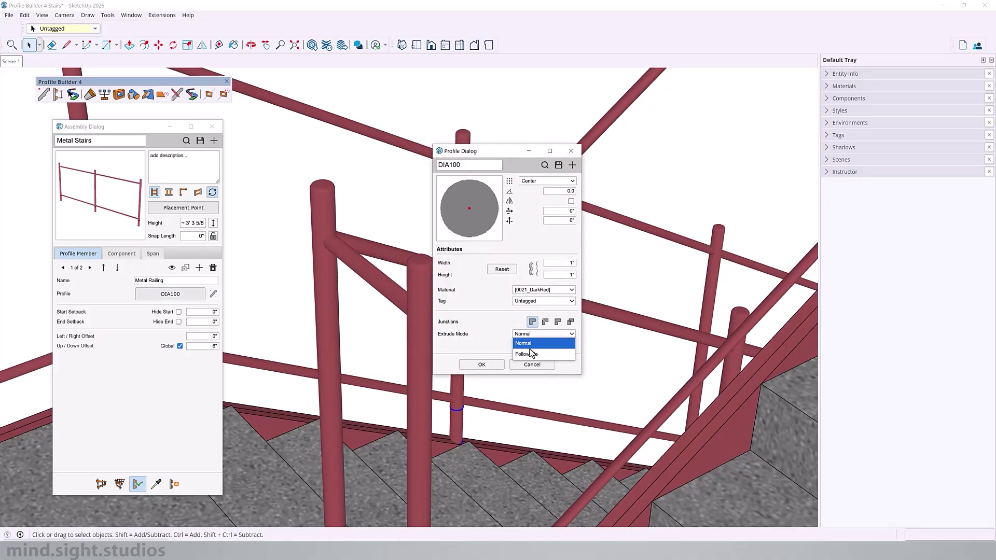
pyautogui.click(528, 354)
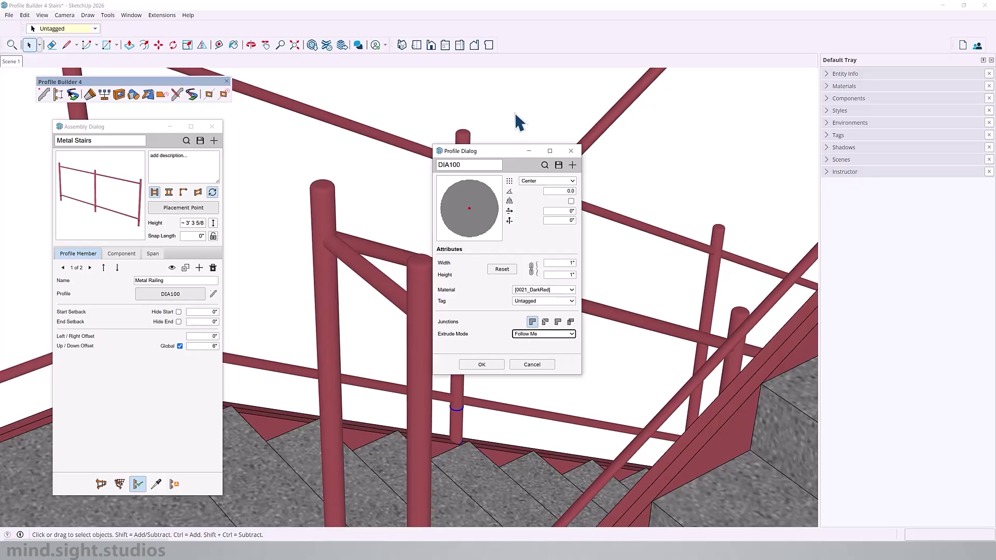
pyautogui.moveTo(489, 151); pyautogui.dragTo(284, 132)
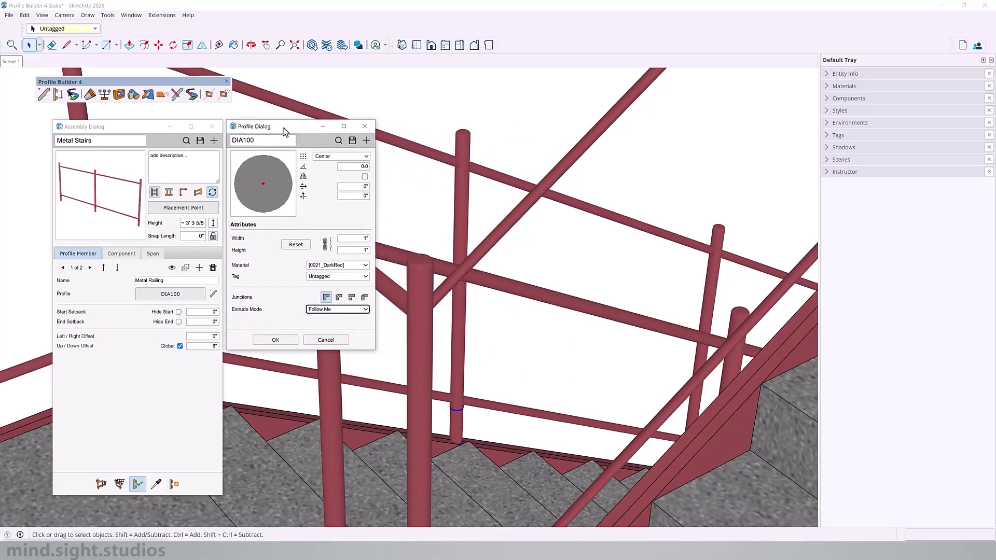
pyautogui.click(278, 339)
pyautogui.scroll(-4, 280, 337)
pyautogui.scroll(5, 345, 379)
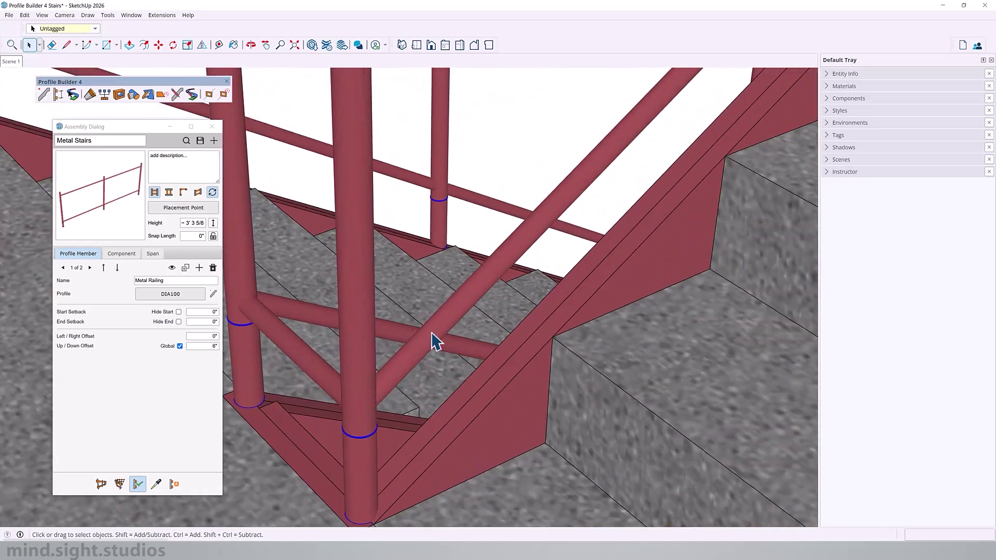
# Step: Set the extrude mode of the Metal Railing 2 member's DIA100 profile to Follow Me
pyautogui.click(94, 270)
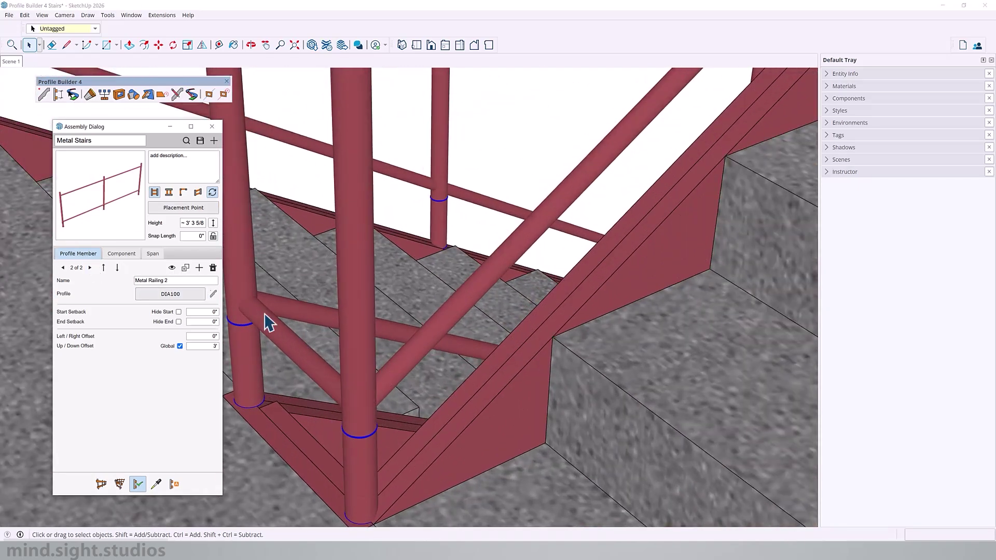
pyautogui.moveTo(268, 322); pyautogui.dragTo(478, 234, button='middle')
pyautogui.scroll(4, 441, 200)
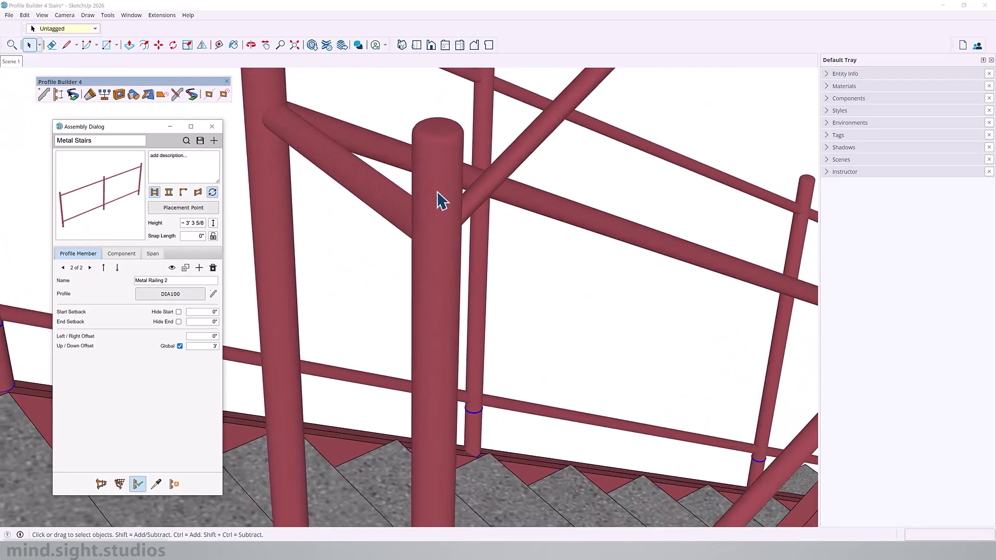
pyautogui.click(214, 295)
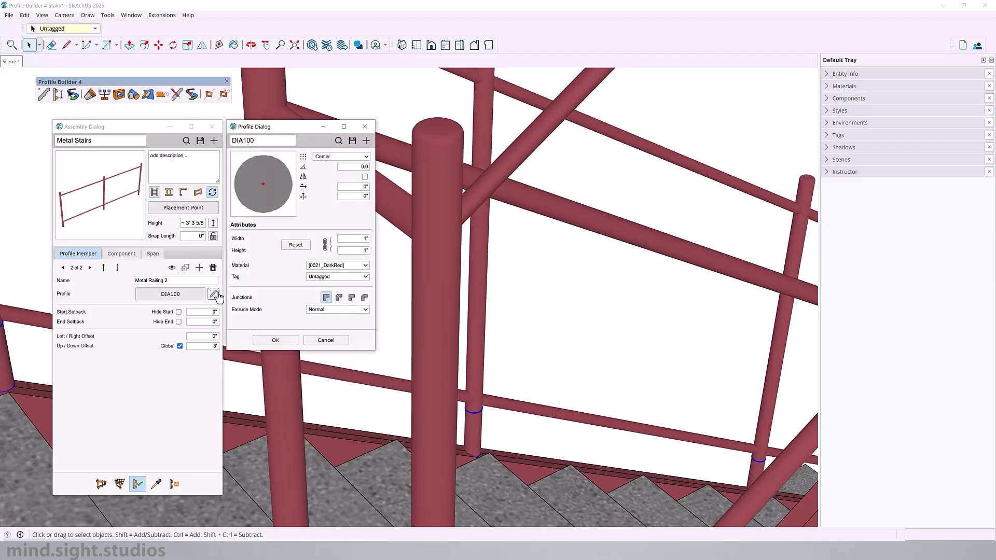
pyautogui.click(336, 310)
pyautogui.click(332, 333)
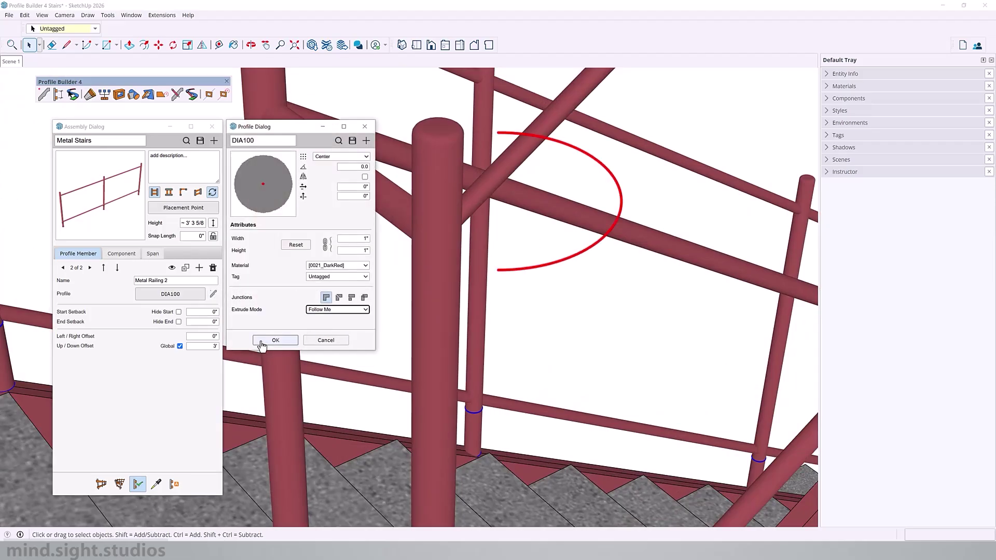
pyautogui.click(265, 341)
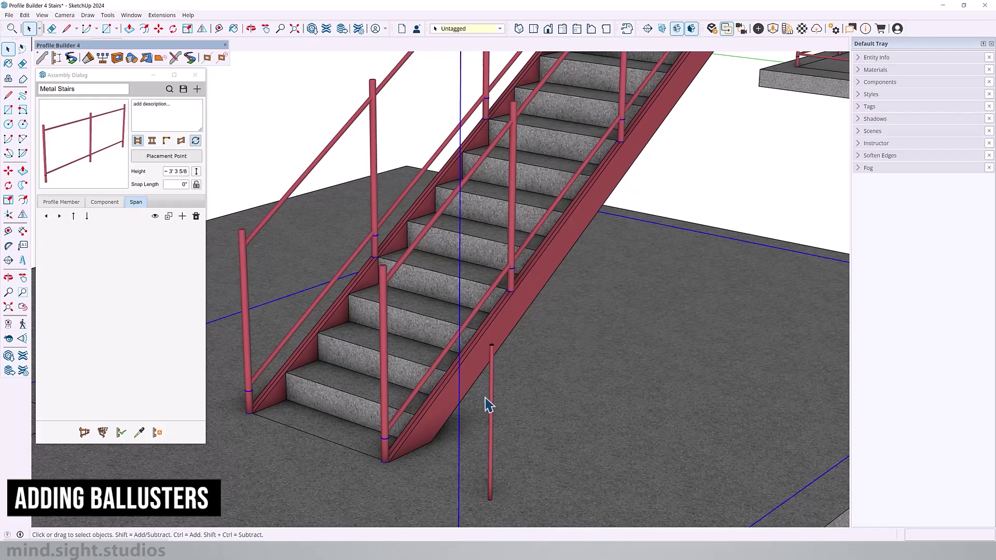
# Step: Select the loose rod beside the stairs and start a new assembly named Ballusters
pyautogui.moveTo(485, 398)
pyautogui.mouseDown(button='middle')
pyautogui.moveTo(504, 404)
pyautogui.moveTo(500, 389)
pyautogui.mouseUp(button='middle')
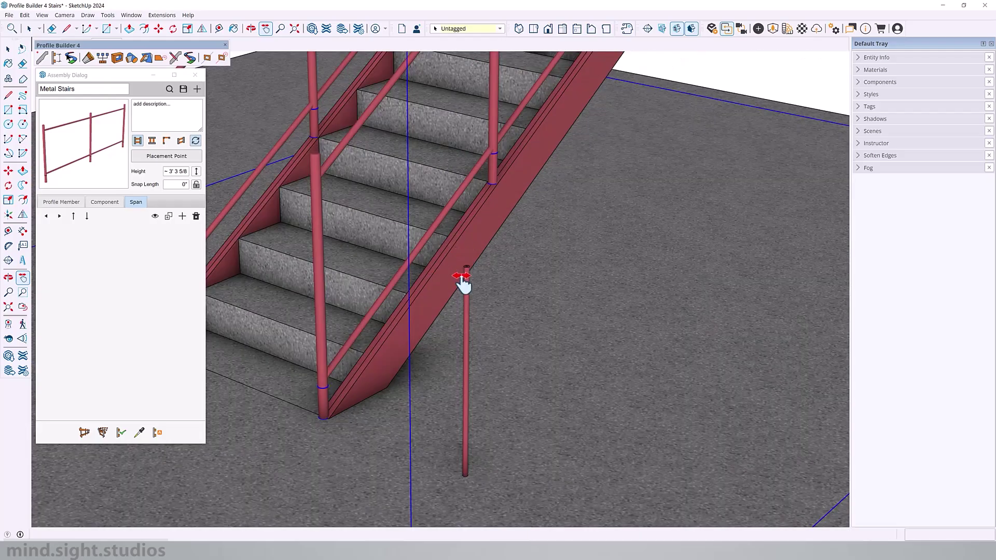
pyautogui.press('space')
pyautogui.click(472, 287)
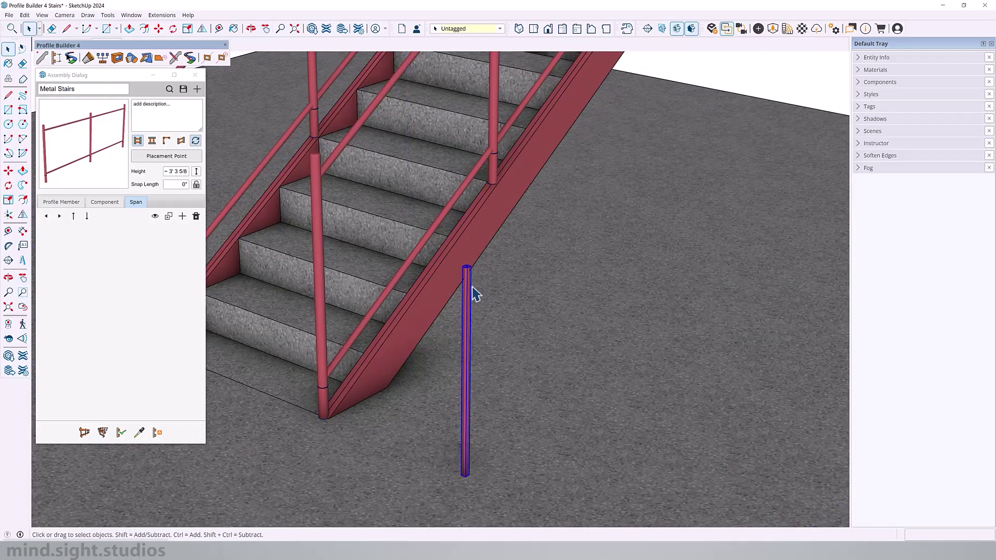
pyautogui.moveTo(473, 288); pyautogui.dragTo(490, 310, button='middle')
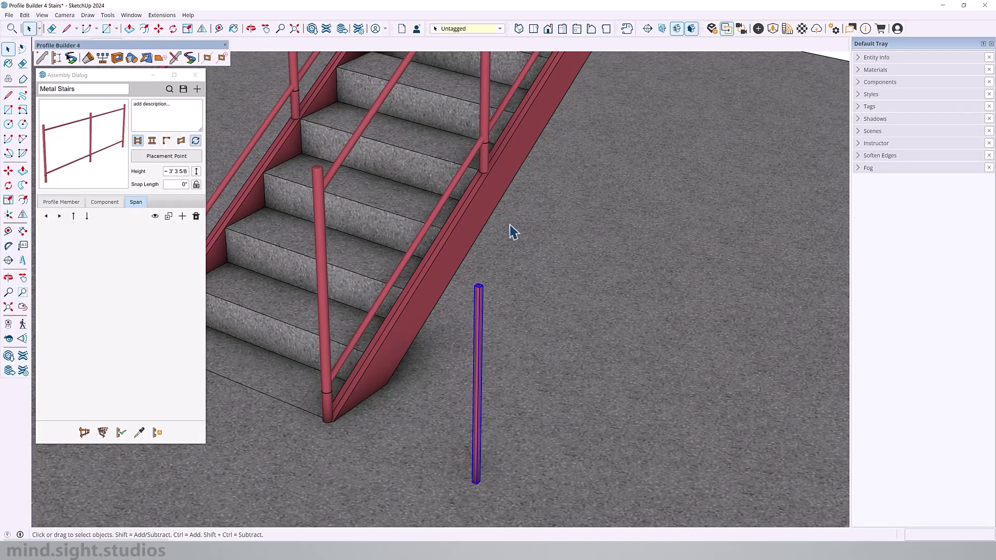
pyautogui.click(196, 89)
pyautogui.tripleClick(98, 91)
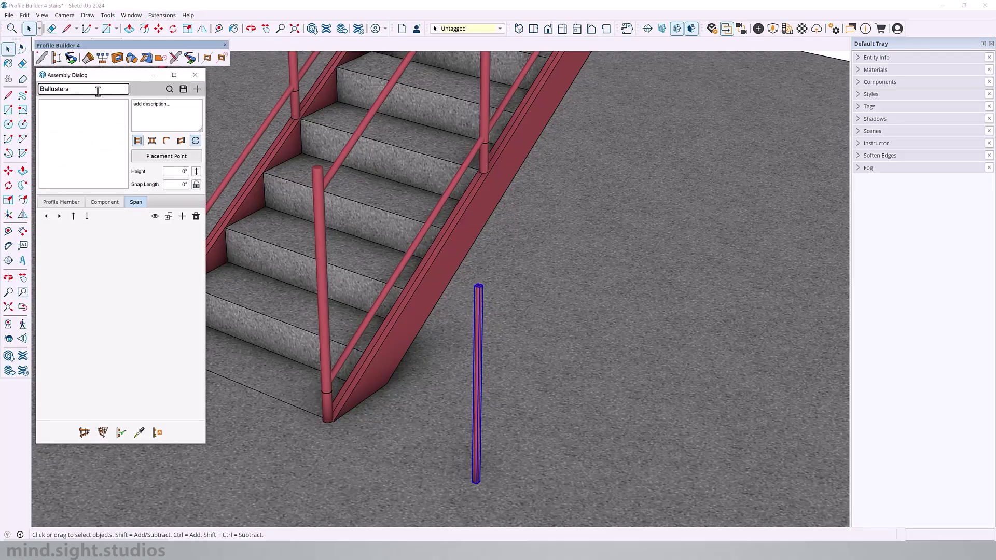
# Step: Add a component named Metal Rod to the Ballusters assembly, using the loose baluster rod from the model
pyautogui.click(106, 202)
pyautogui.click(182, 216)
pyautogui.tripleClick(160, 230)
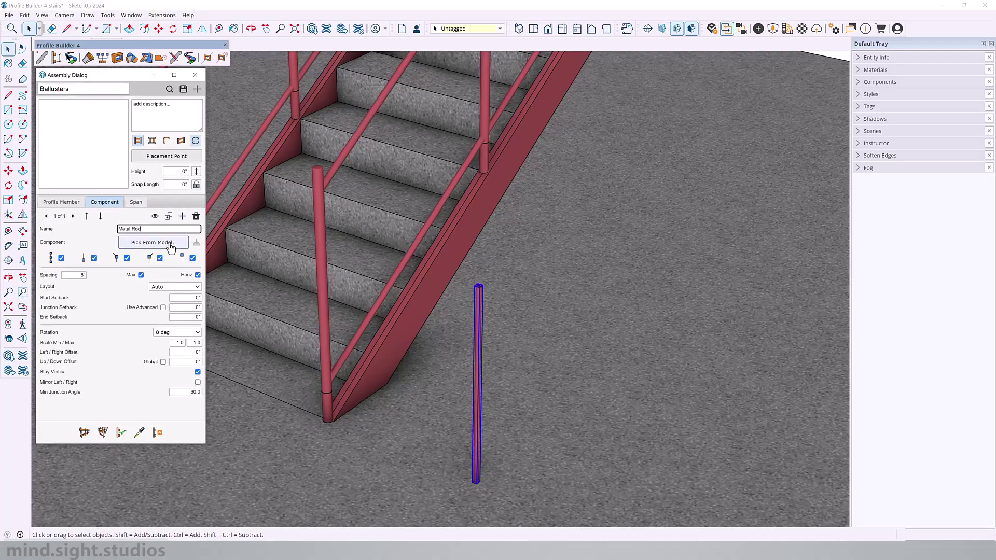
pyautogui.click(154, 243)
pyautogui.click(477, 298)
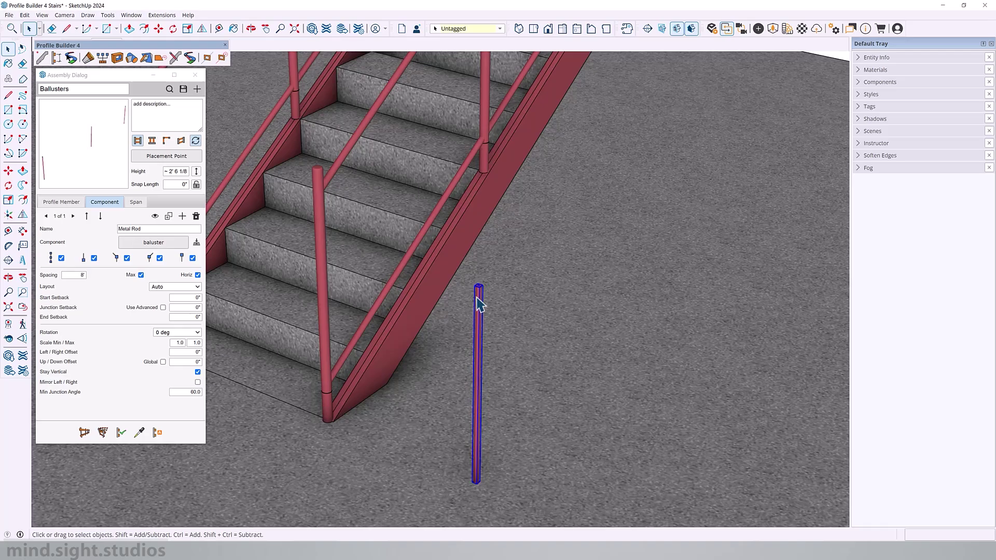
# Step: Build a straight test run of the Ballusters assembly on the ground beside the stairs
pyautogui.click(85, 432)
pyautogui.click(554, 492)
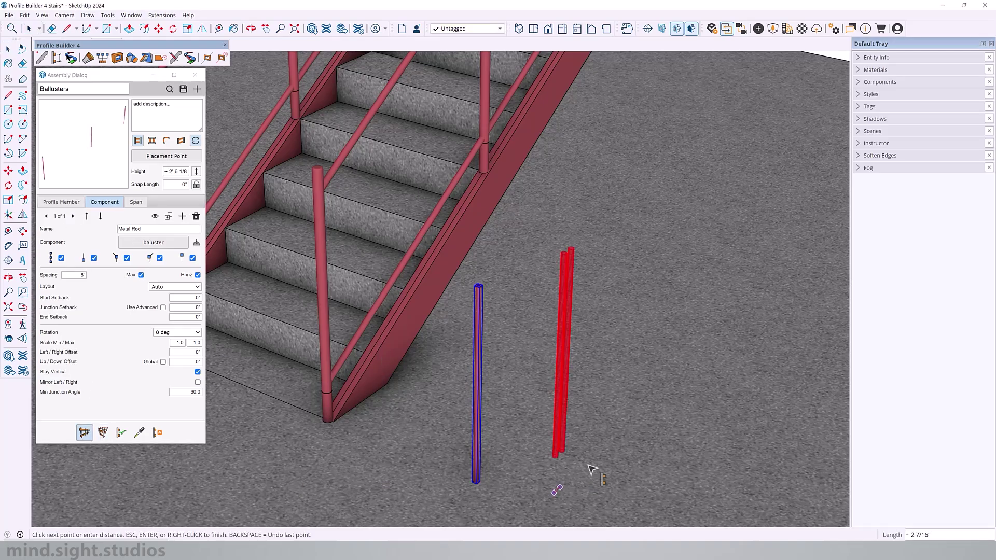
pyautogui.scroll(-3, 684, 387)
pyautogui.click(780, 294)
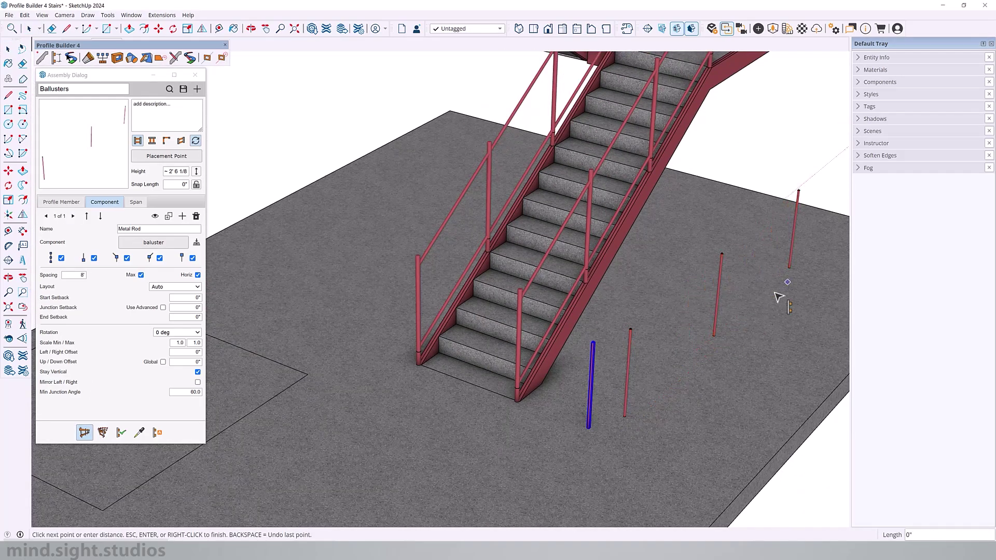
pyautogui.moveTo(671, 338); pyautogui.dragTo(583, 378, button='middle')
pyautogui.scroll(-2, 583, 376)
pyautogui.press('space')
pyautogui.scroll(3, 622, 343)
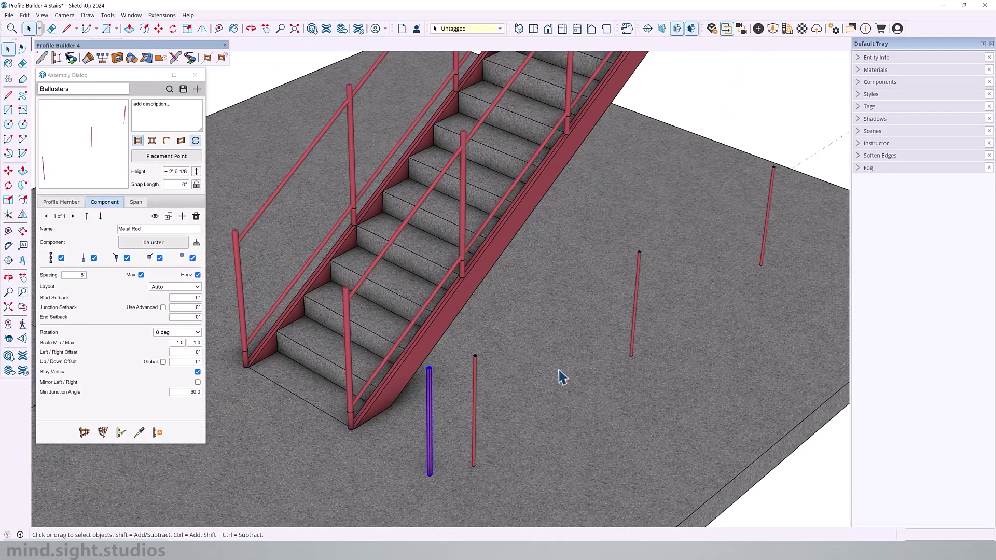
# Step: Set the Metal Rod spacing to 2" and apply the change to the baluster test run
pyautogui.click(73, 275)
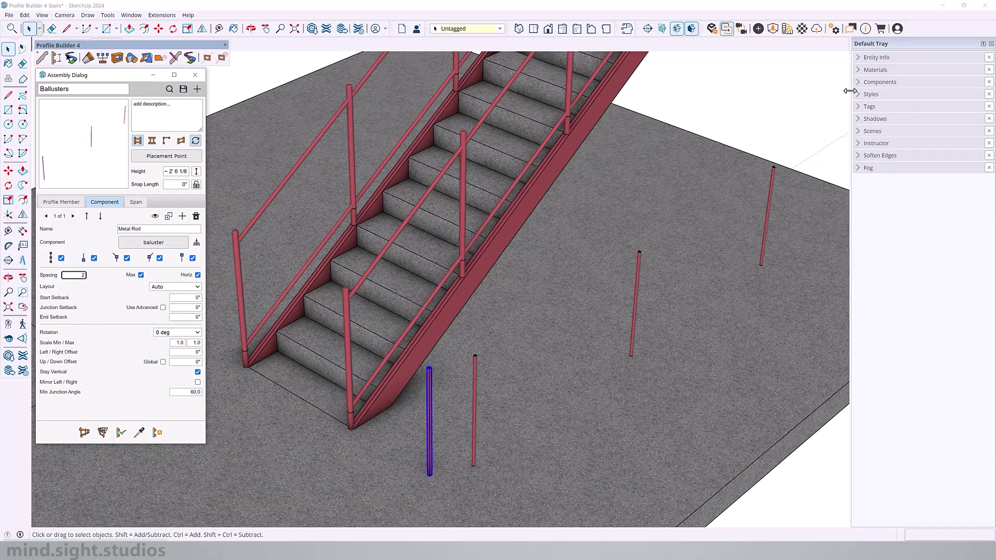
pyautogui.press('Return')
pyautogui.click(474, 378)
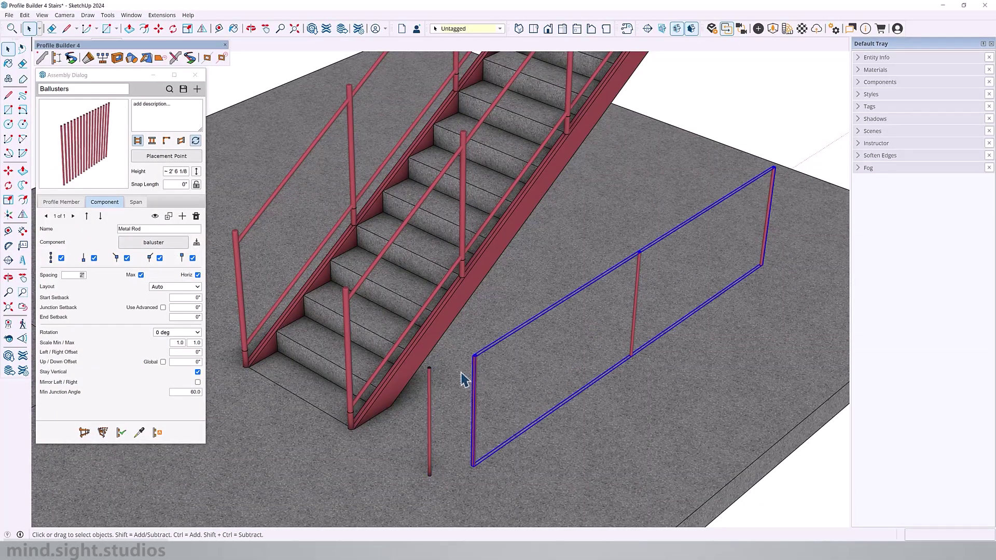
pyautogui.click(119, 433)
pyautogui.scroll(3, 453, 367)
pyautogui.scroll(2, 395, 339)
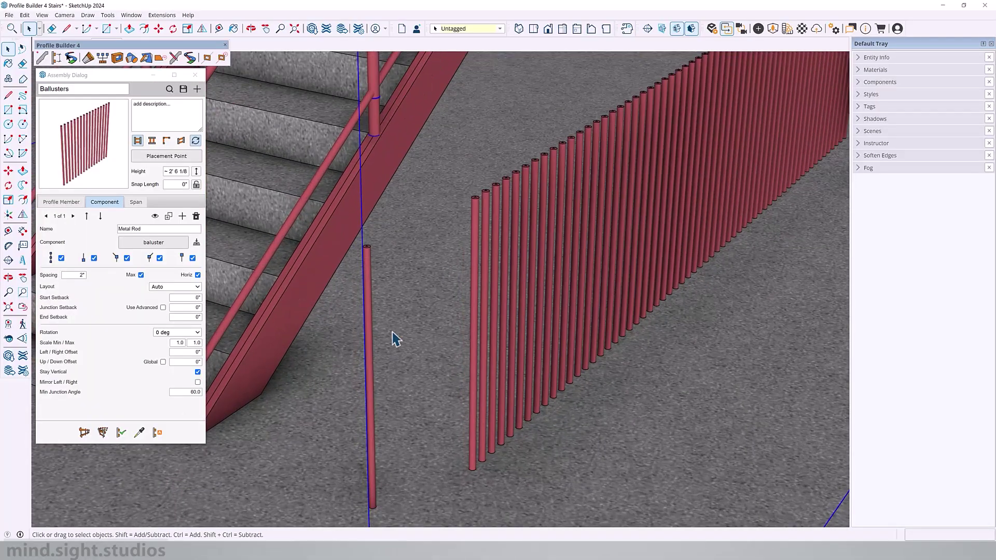
# Step: Examine where the baluster component's origin sits relative to its rod and how the baluster row is placed above its path
pyautogui.doubleClick(370, 272)
pyautogui.scroll(-1, 374, 357)
pyautogui.scroll(3, 375, 502)
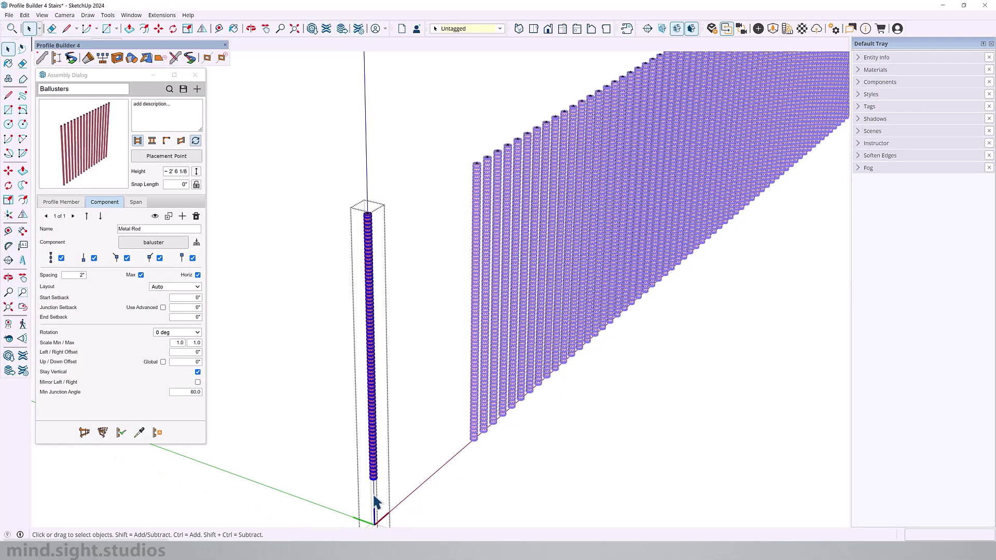
pyautogui.keyDown('shift'); pyautogui.moveTo(372, 496); pyautogui.dragTo(355, 461, button='middle'); pyautogui.keyUp('shift')
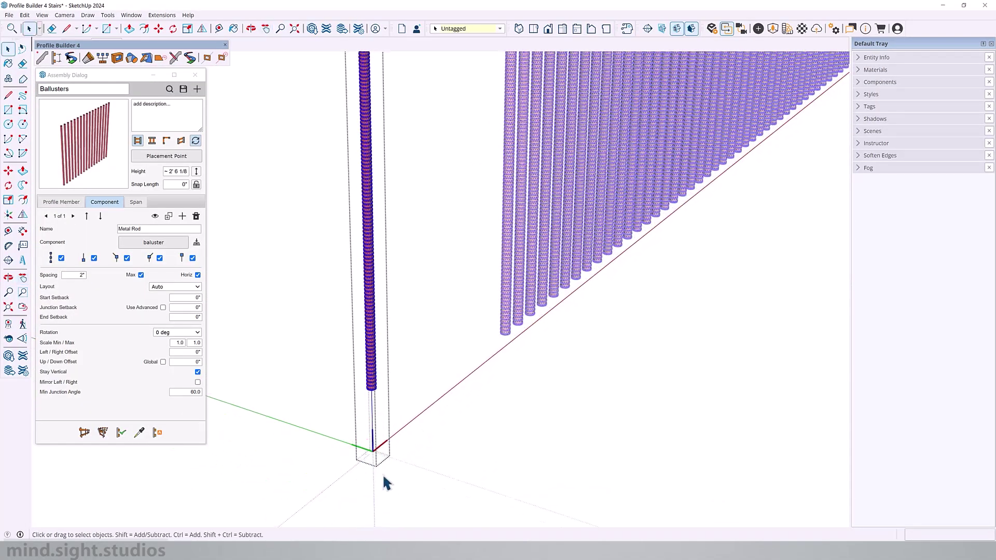
pyautogui.click(387, 430)
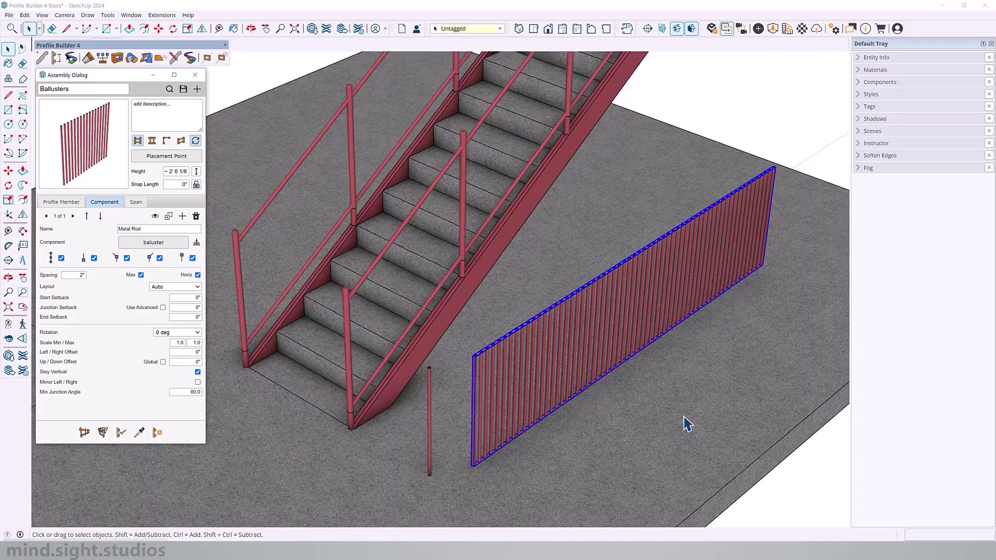
pyautogui.scroll(3, 603, 418)
pyautogui.moveTo(421, 382); pyautogui.dragTo(412, 379, button='middle')
pyautogui.scroll(-3, 414, 378)
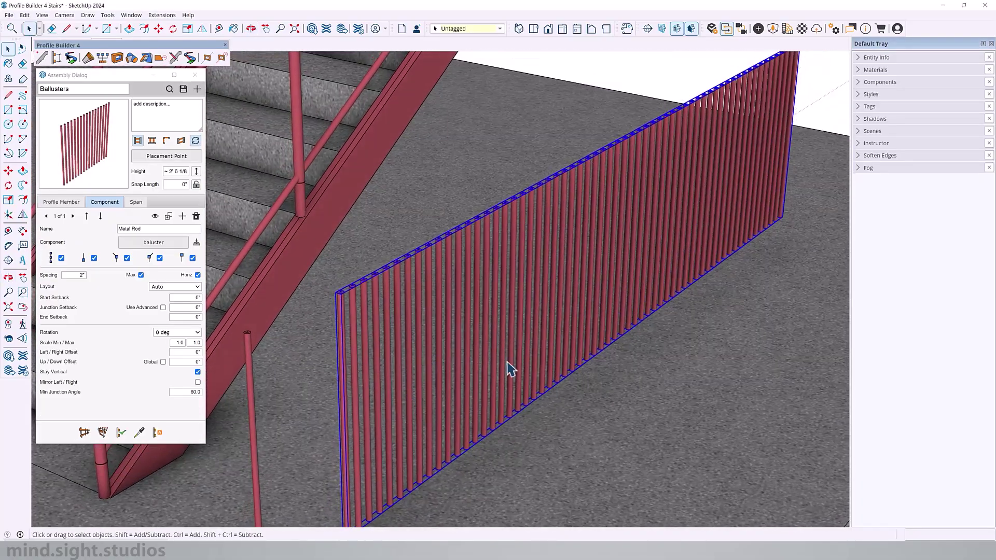
pyautogui.scroll(-3, 570, 342)
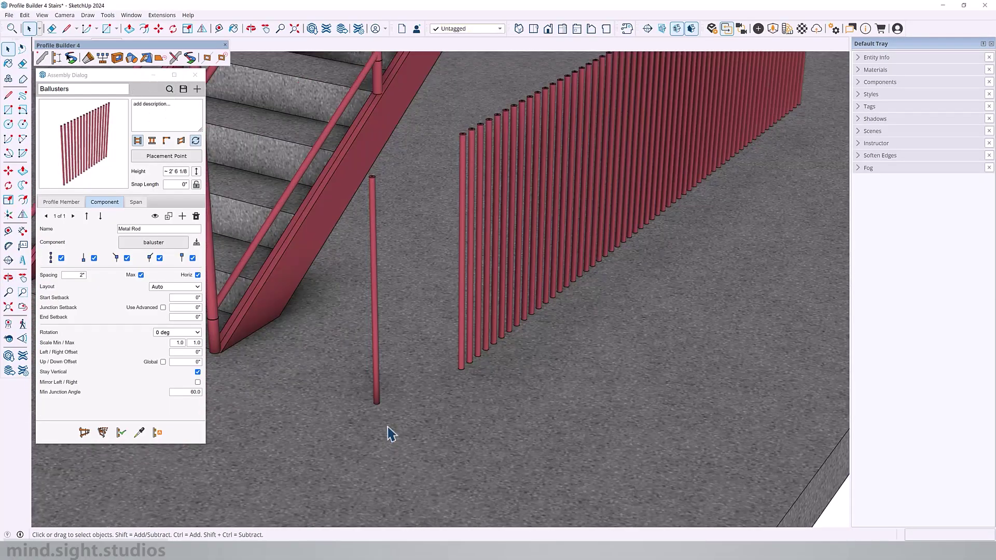
pyautogui.keyDown('shift'); pyautogui.moveTo(572, 154); pyautogui.dragTo(533, 192, button='middle'); pyautogui.keyUp('shift')
pyautogui.scroll(-2, 521, 238)
pyautogui.keyDown('shift'); pyautogui.moveTo(509, 244); pyautogui.dragTo(537, 270, button='middle'); pyautogui.keyUp('shift')
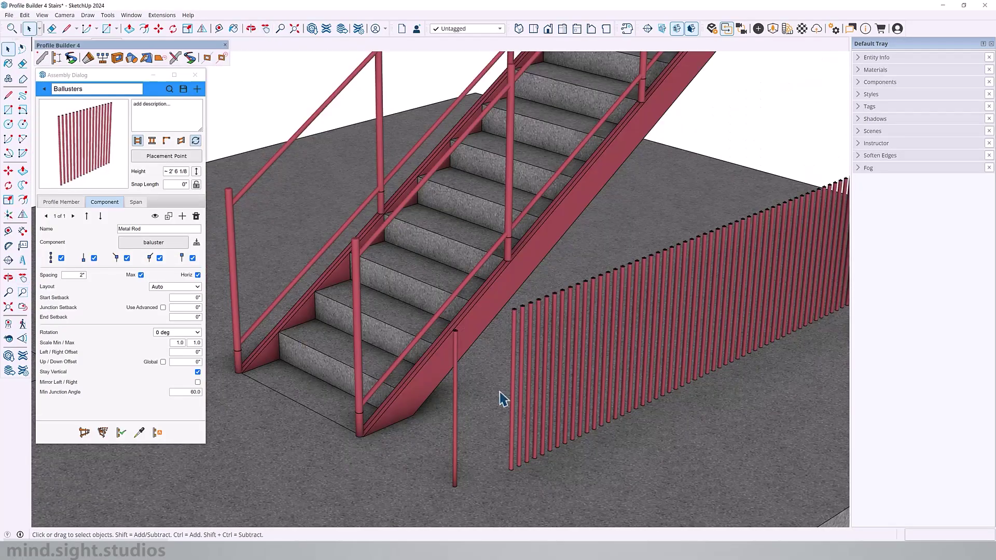
# Step: Load the Metal Stairs assembly from the stair railing and add a span of type Sub-Assembly to it
pyautogui.click(139, 434)
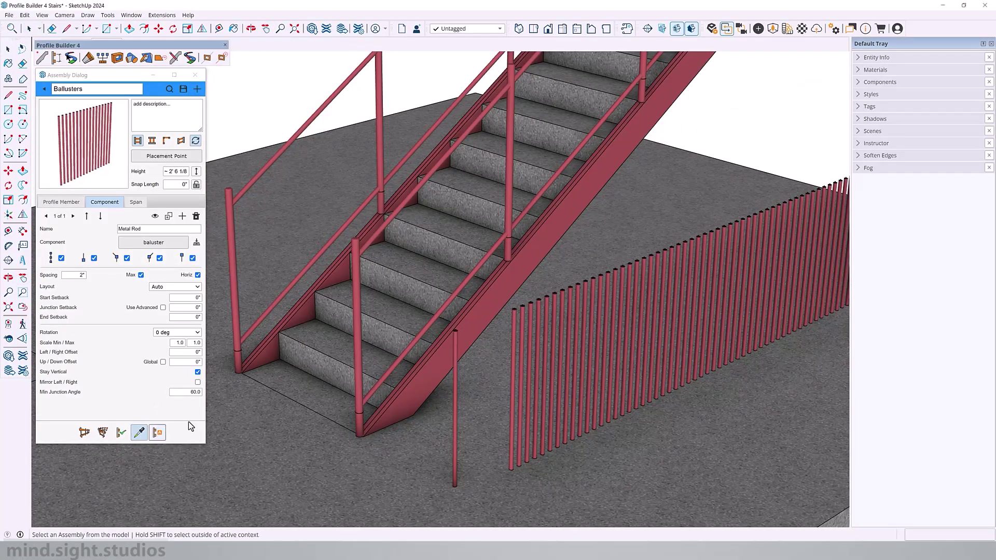
pyautogui.click(507, 213)
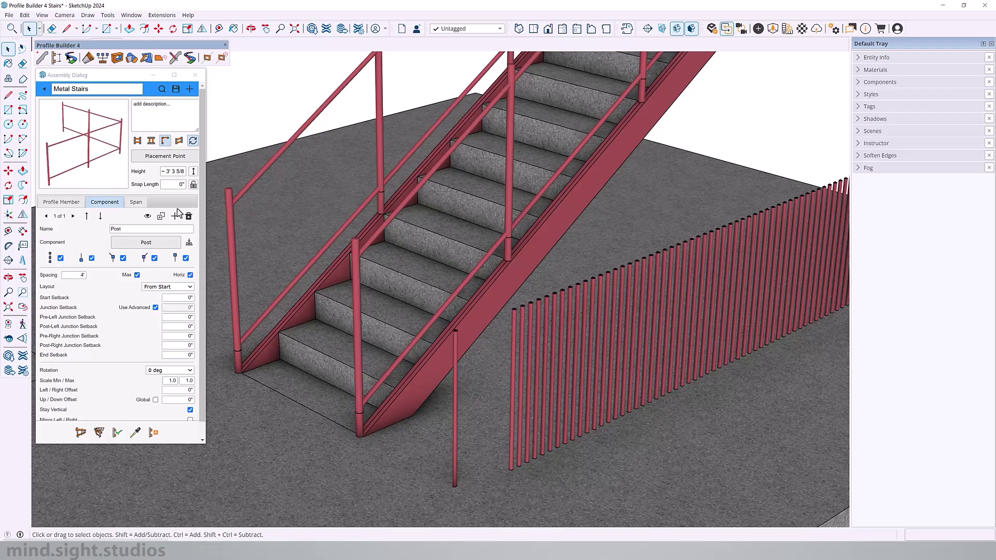
pyautogui.click(137, 203)
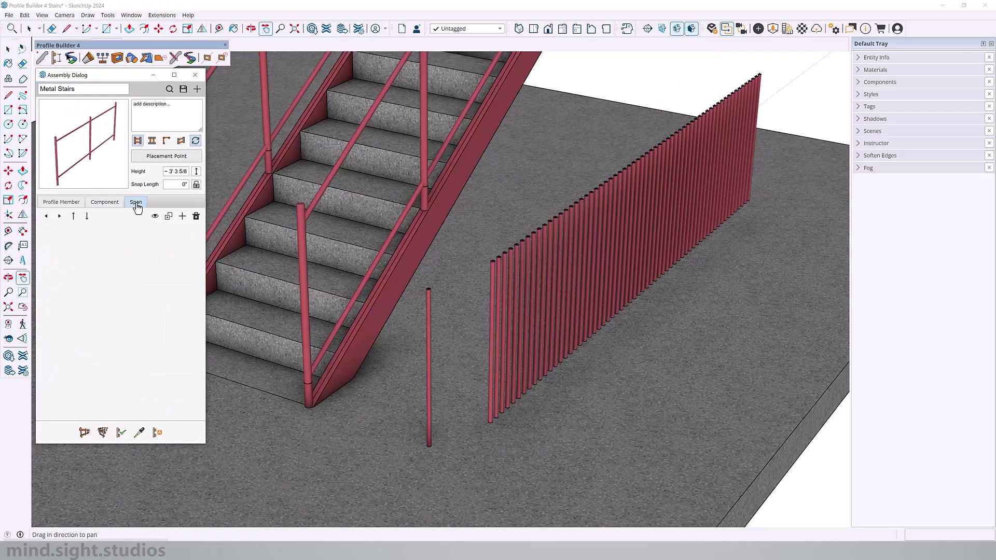
pyautogui.click(182, 217)
pyautogui.click(176, 229)
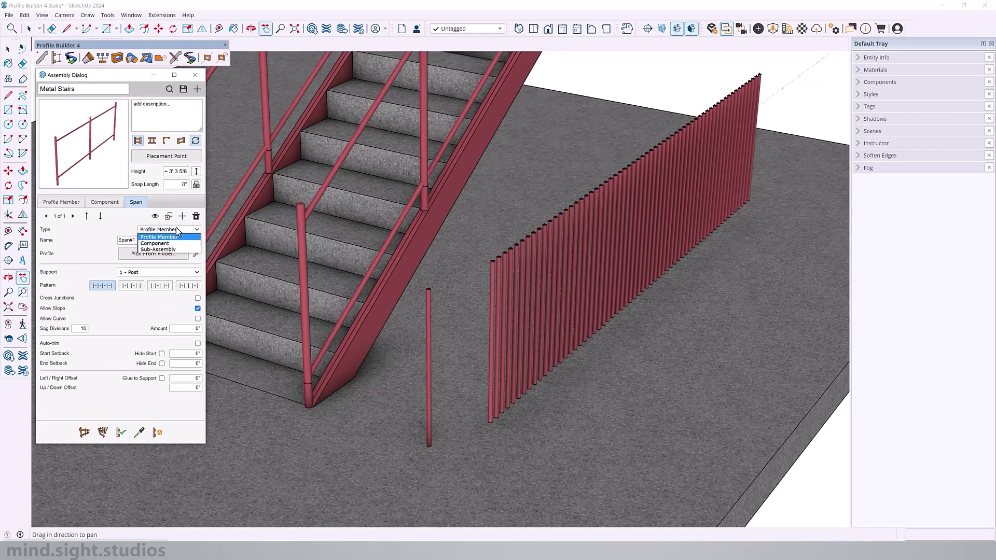
pyautogui.click(158, 249)
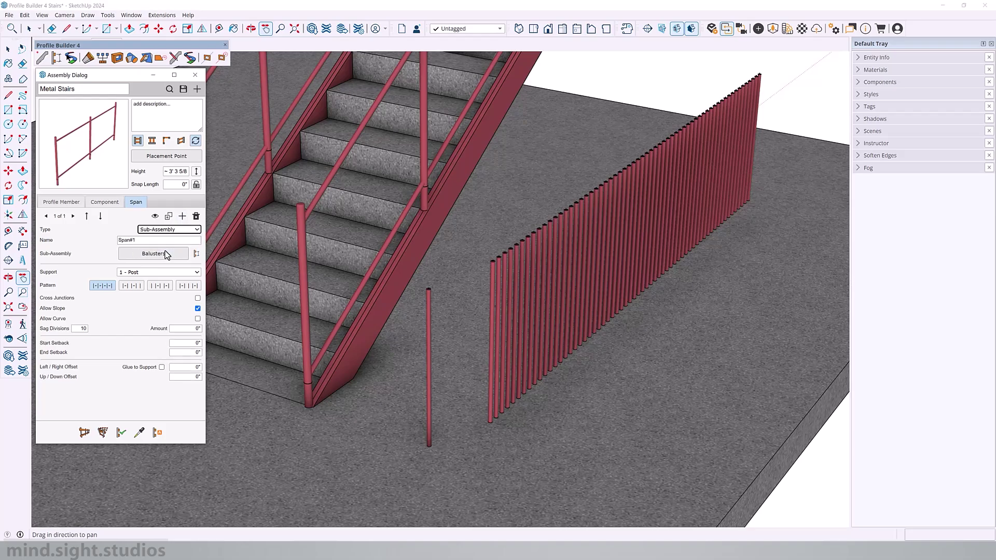
# Step: Assign the Ballusters assembly from the ground test run as the span's sub-assembly and preview the railing on a cornered path
pyautogui.click(153, 253)
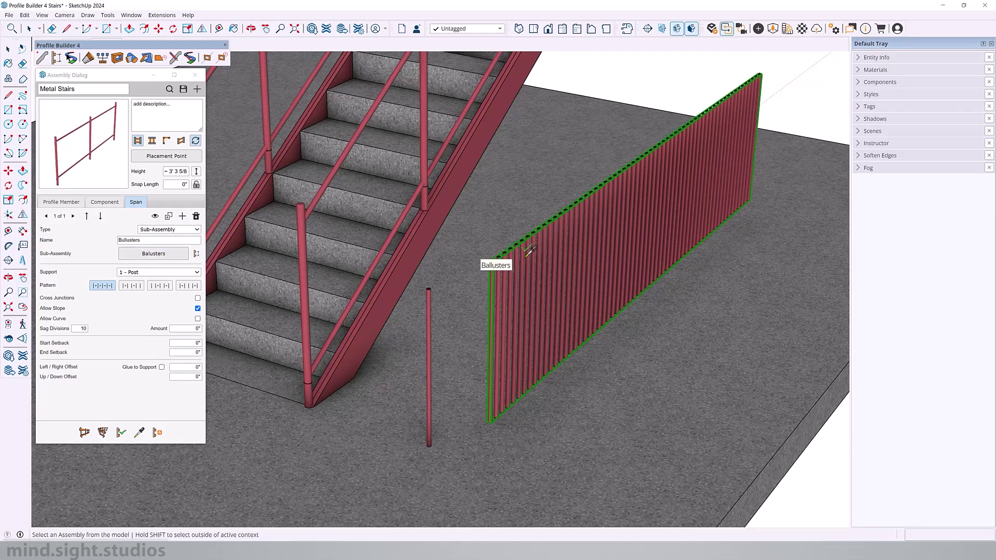
pyautogui.click(525, 254)
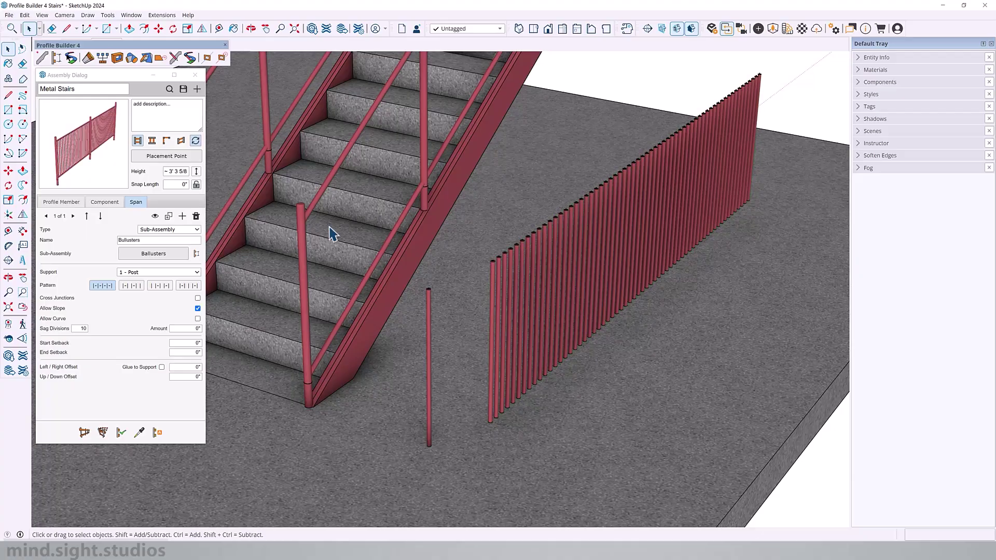
pyautogui.click(152, 141)
pyautogui.click(165, 143)
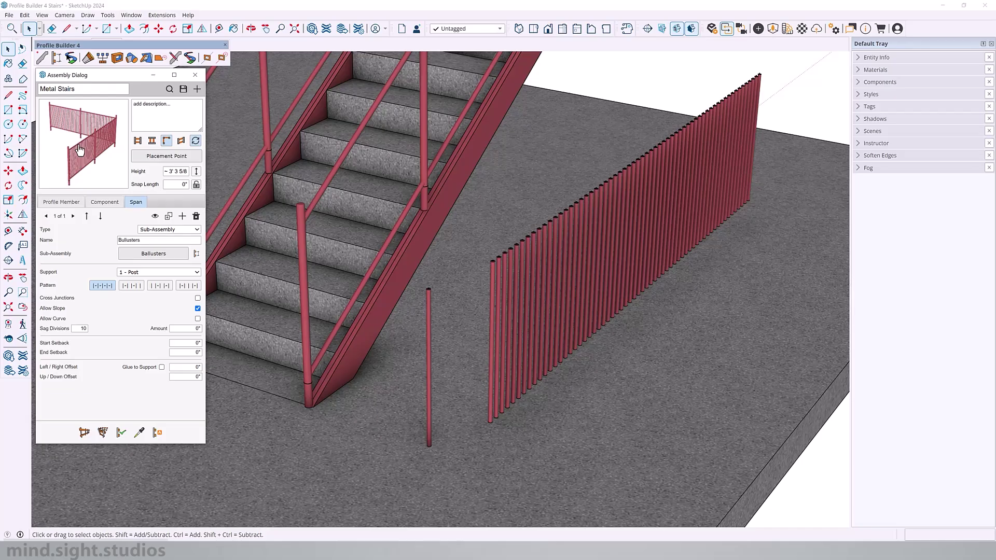
# Step: Apply the updated Metal Stairs assembly with its baluster span to the existing stair railing
pyautogui.click(304, 242)
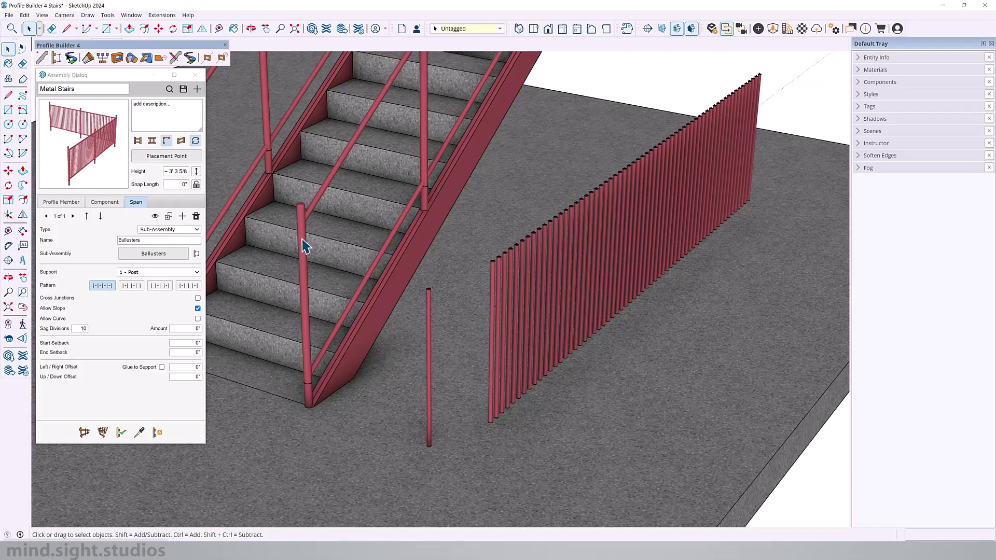
pyautogui.click(122, 436)
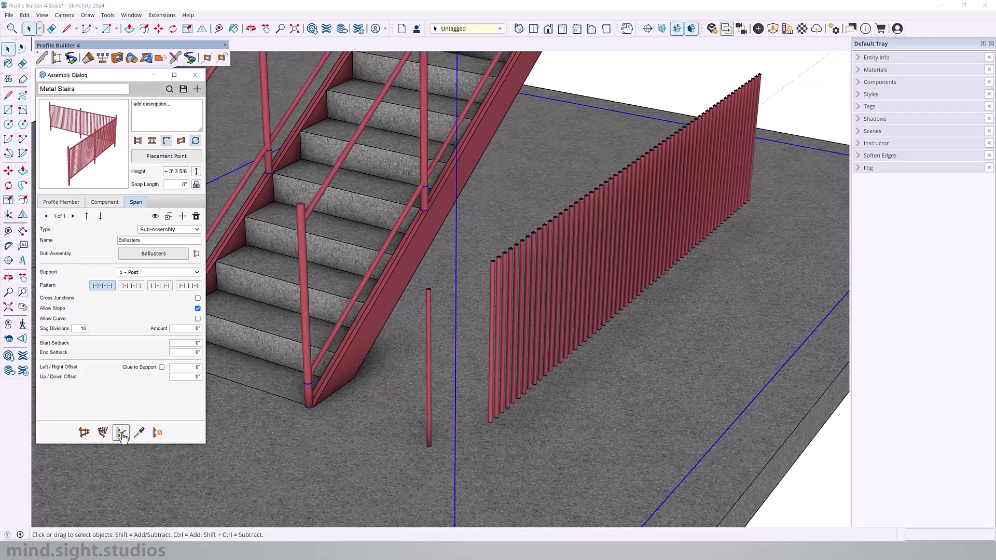
# Step: Examine how the balusters fit between the posts and rails along the sloped flights and around the landing
pyautogui.moveTo(293, 285); pyautogui.dragTo(228, 316, button='middle')
pyautogui.scroll(5, 404, 223)
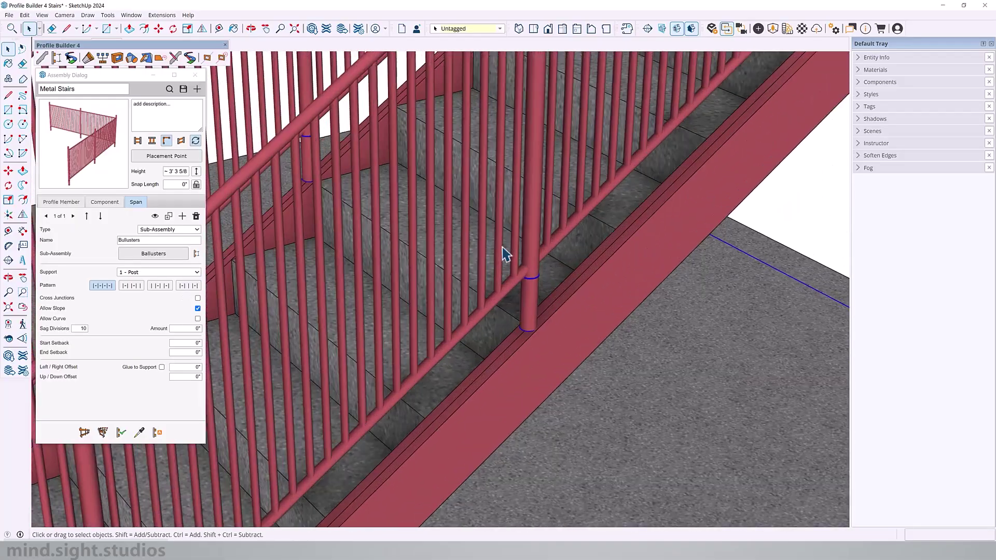
pyautogui.scroll(3, 502, 249)
pyautogui.scroll(-4, 409, 311)
pyautogui.moveTo(462, 313); pyautogui.dragTo(351, 291, button='middle')
pyautogui.scroll(-2, 351, 292)
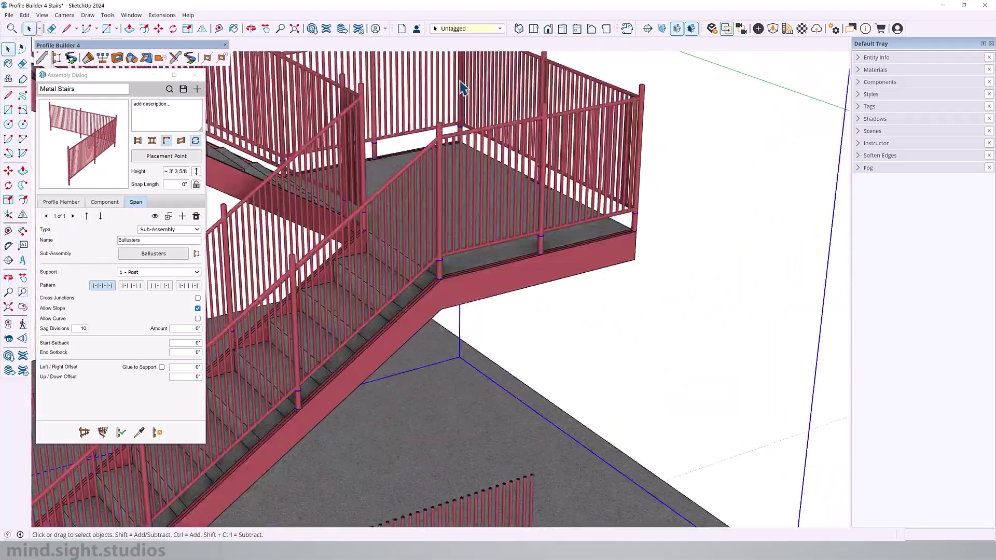
pyautogui.scroll(5, 481, 140)
pyautogui.scroll(-4, 560, 173)
pyautogui.moveTo(534, 192); pyautogui.dragTo(405, 280, button='middle')
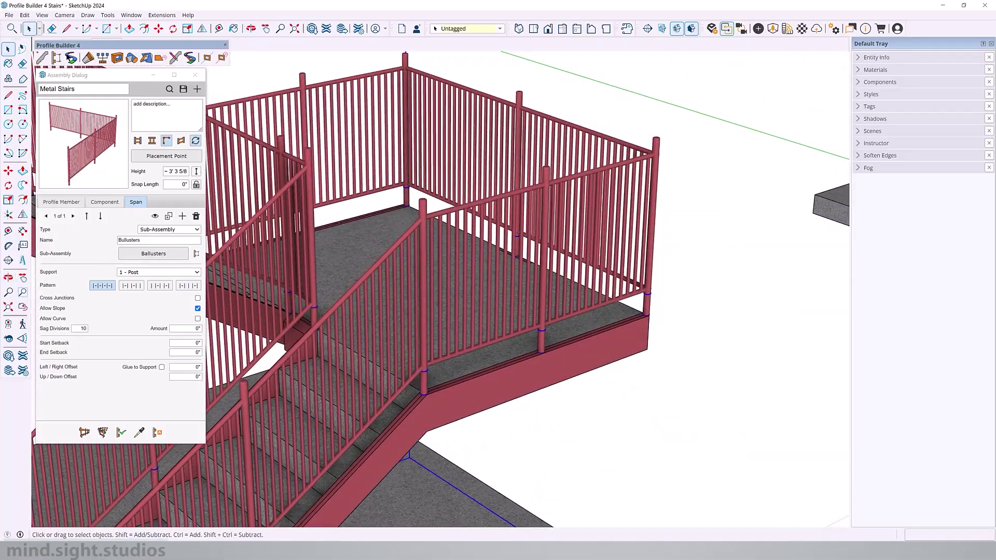